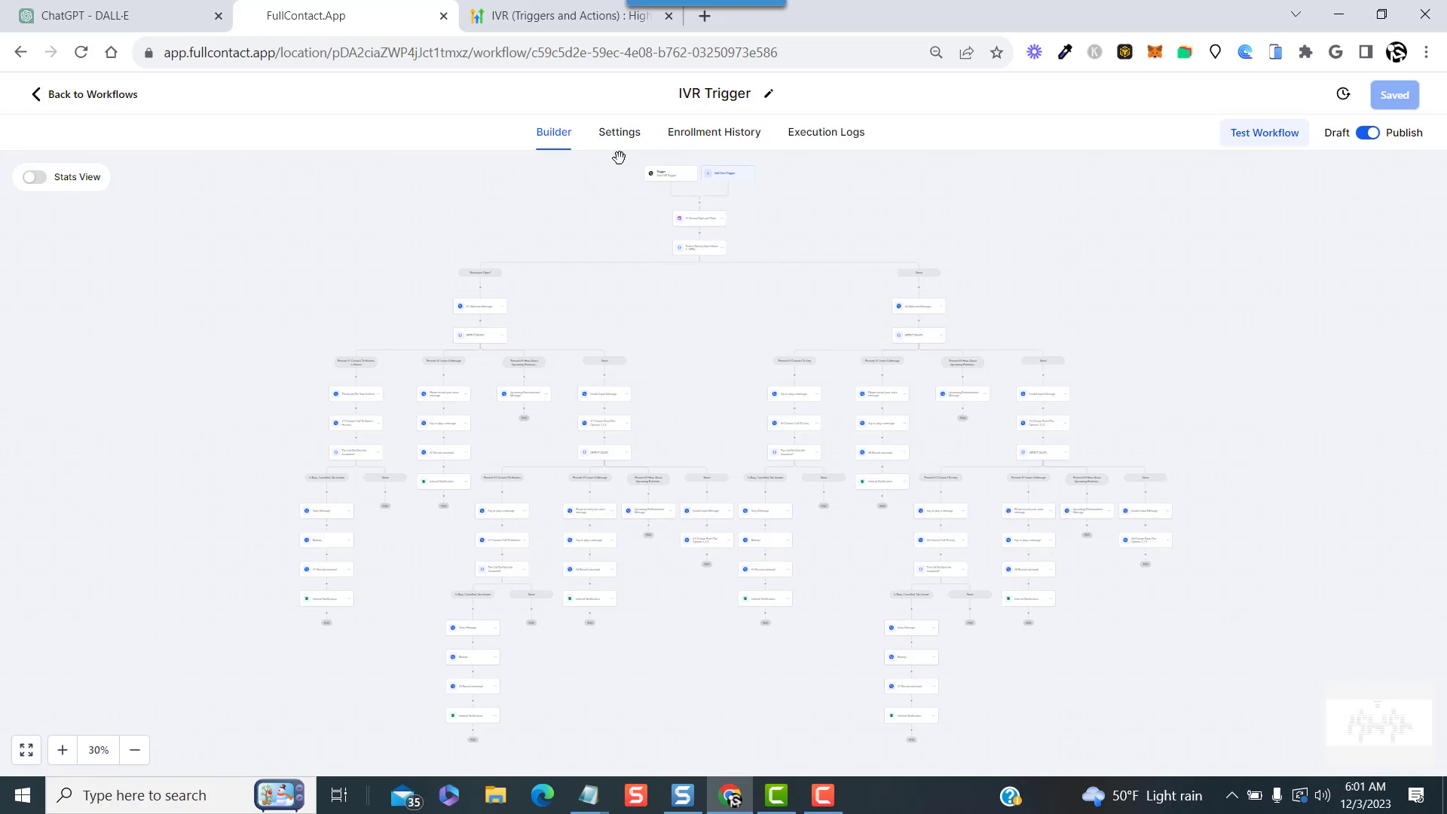
- Look up the IVR (Triggers and Actions) support article
key("ctrl+Tab")
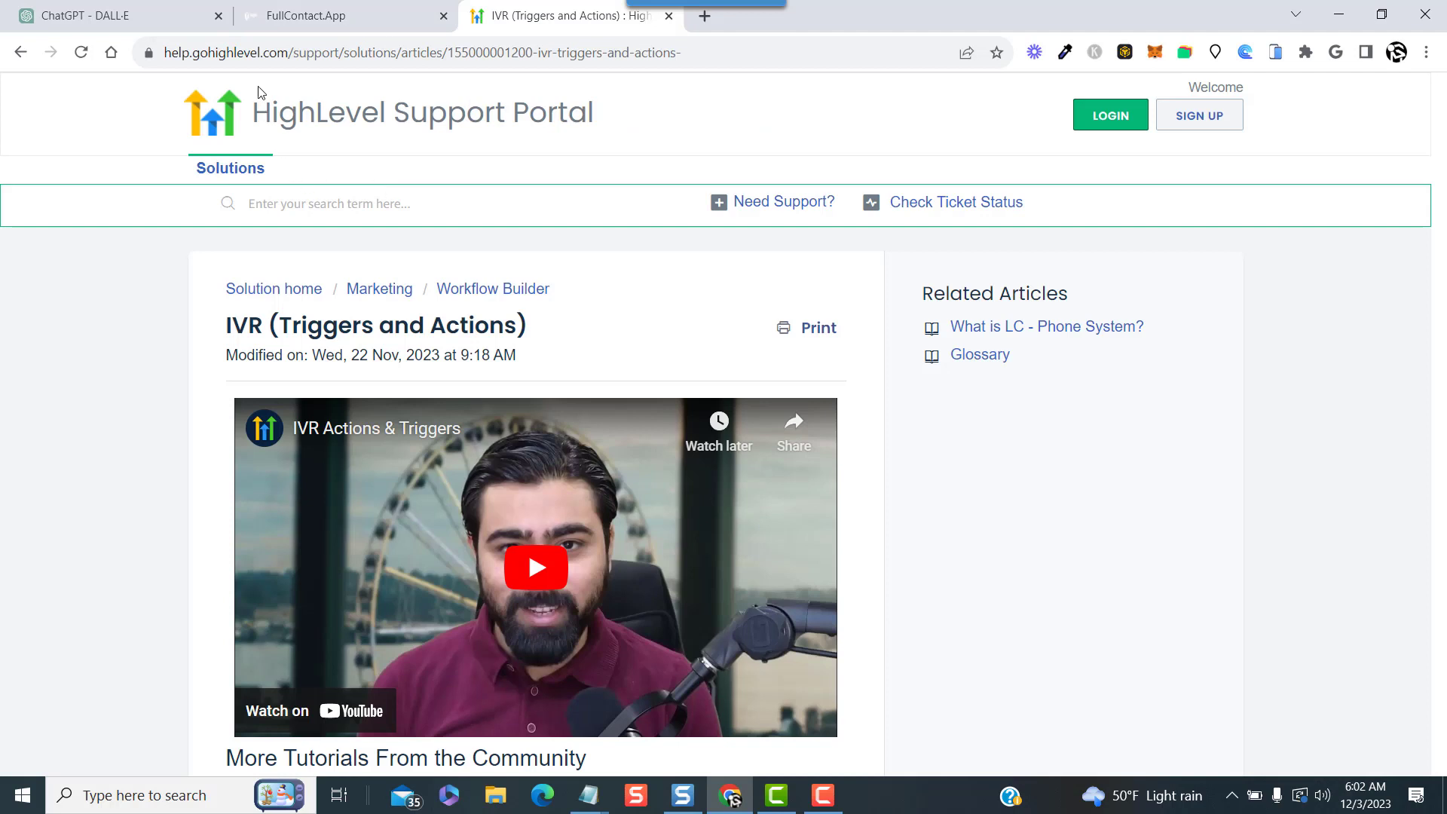
left_click(417, 214)
type("IVR")
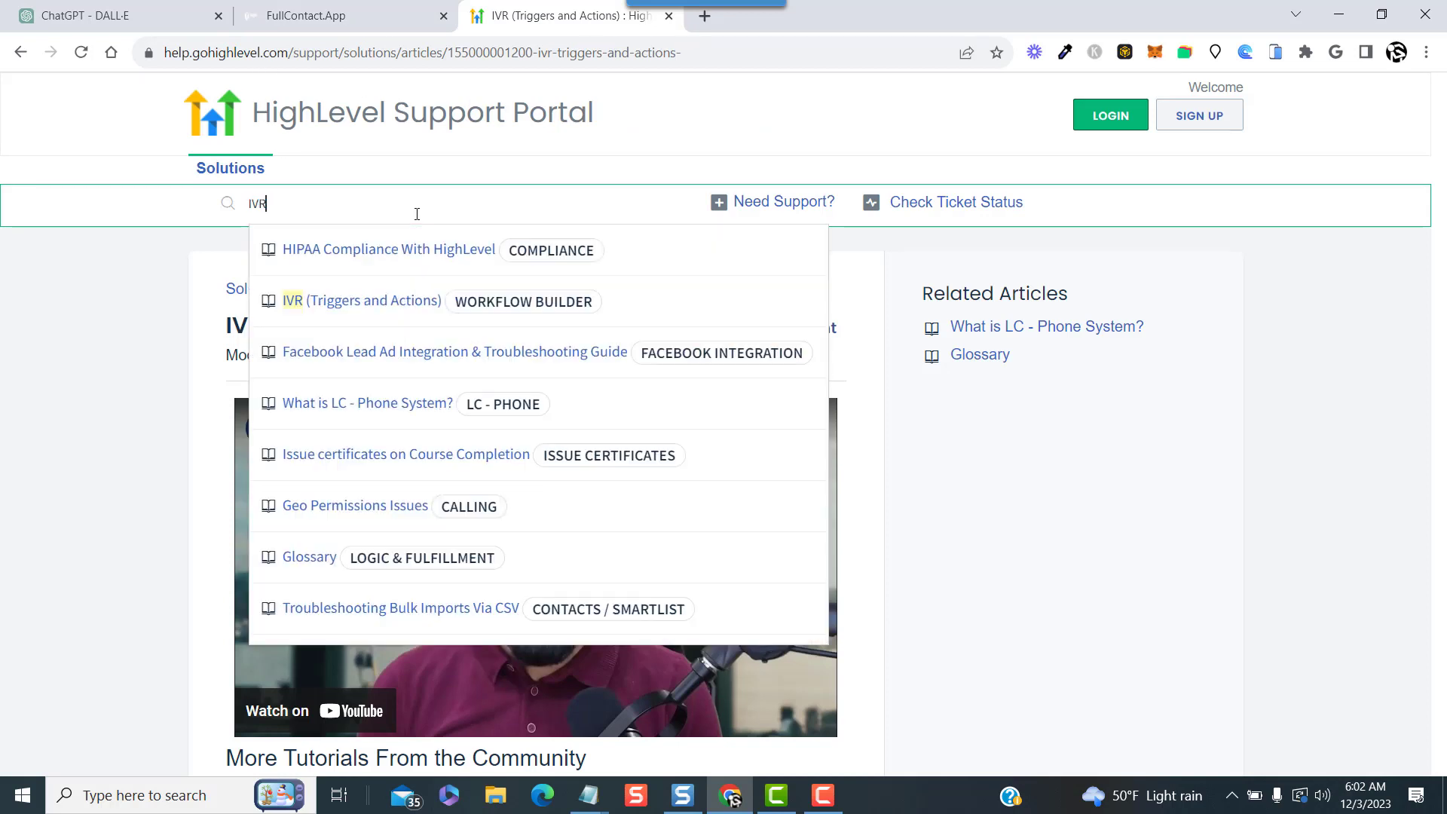
left_click(419, 262)
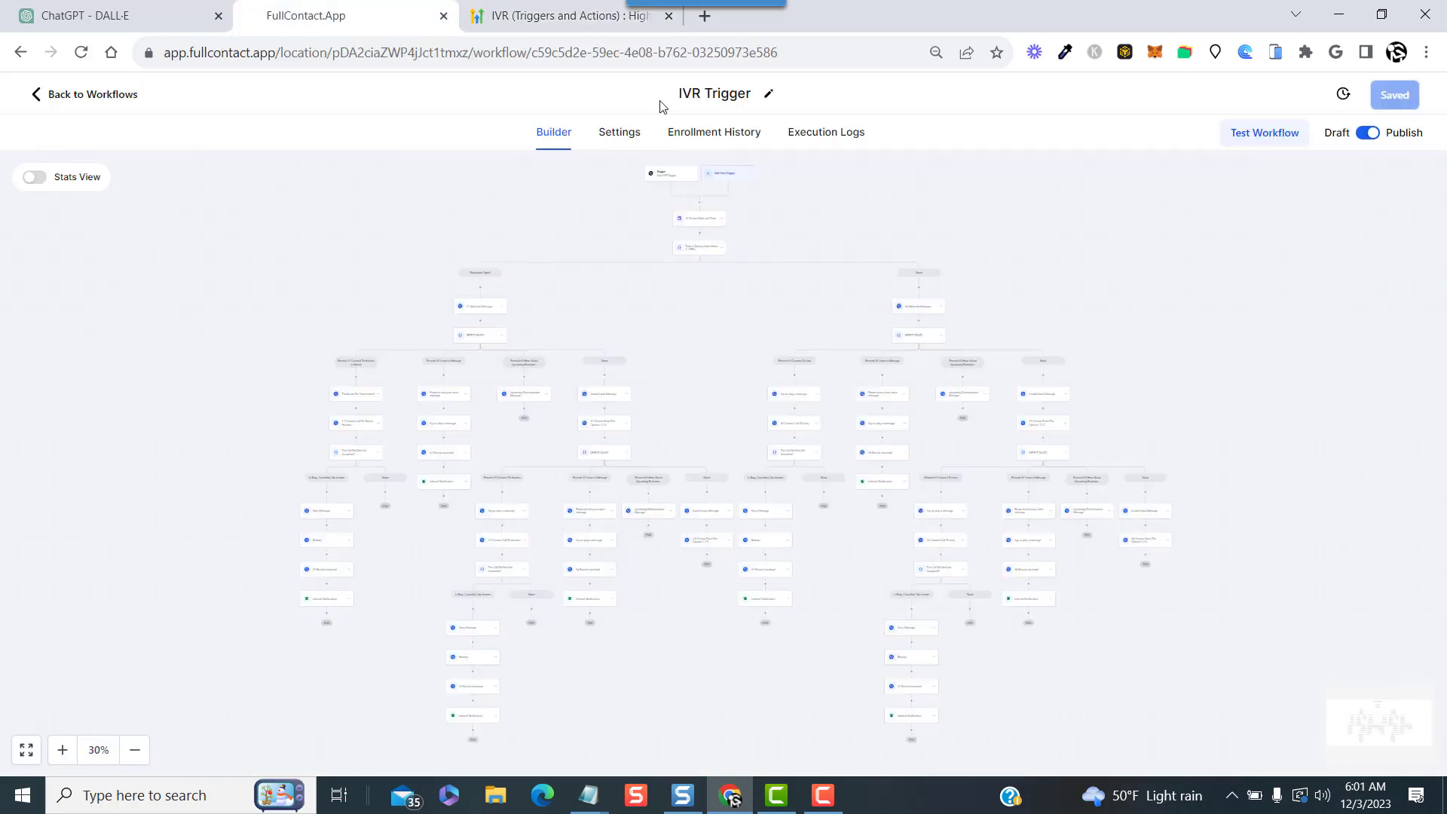
- Zoom the IVR Trigger workflow to 52% and pan to its top nodes
left_click(769, 94)
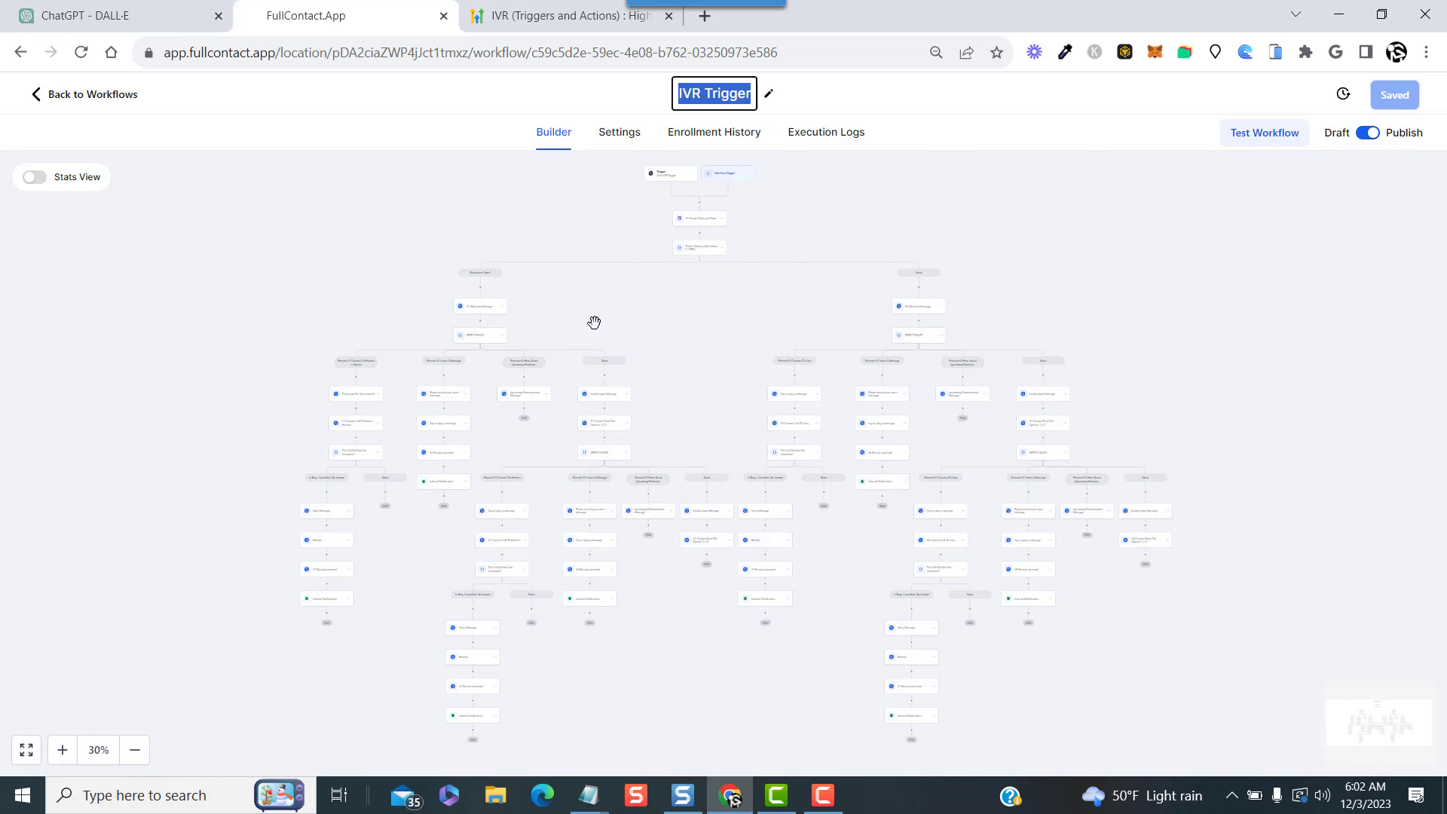
left_click_drag(594, 322, 746, 241)
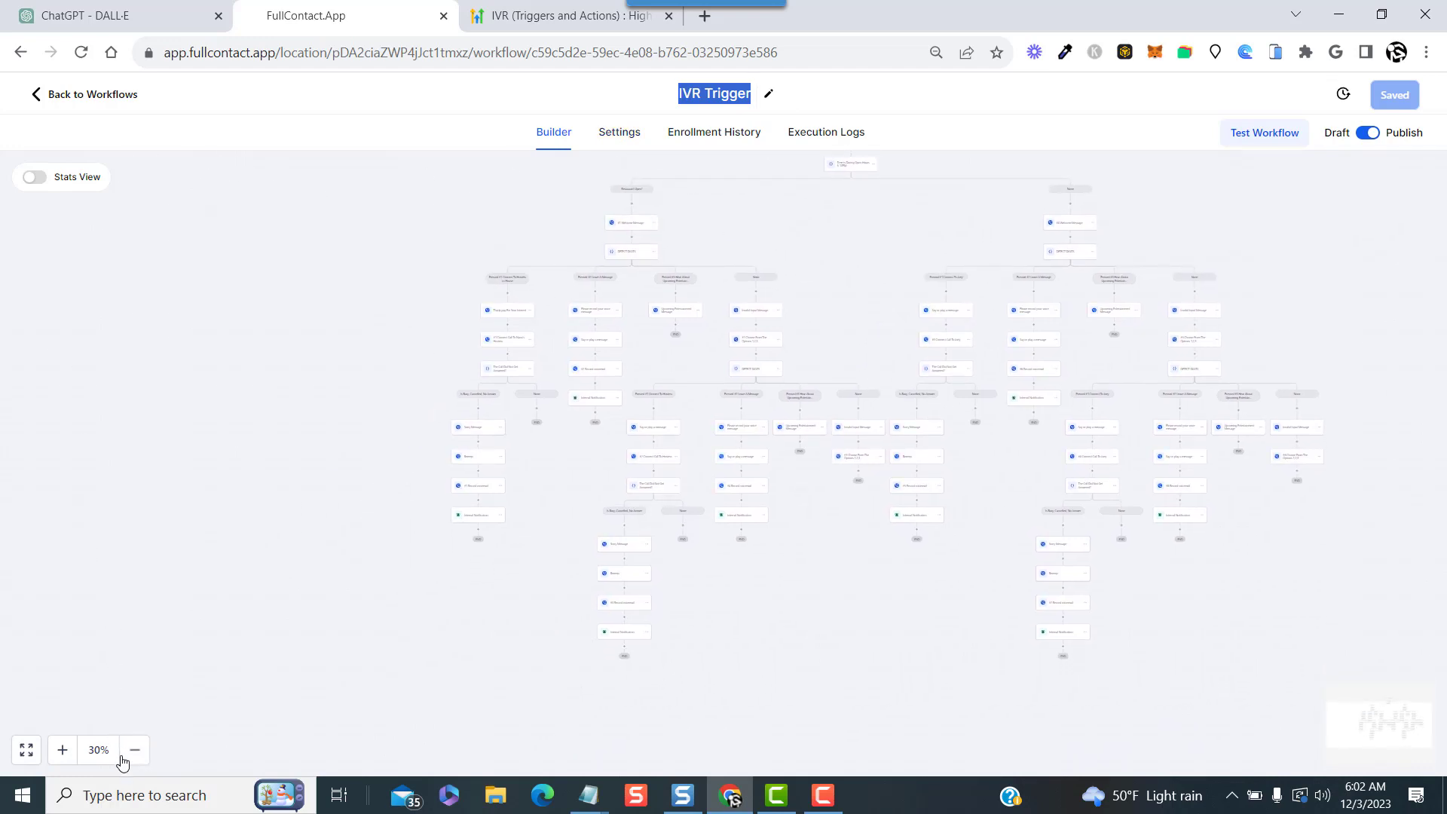
left_click(53, 760)
left_click(53, 759)
left_click(53, 760)
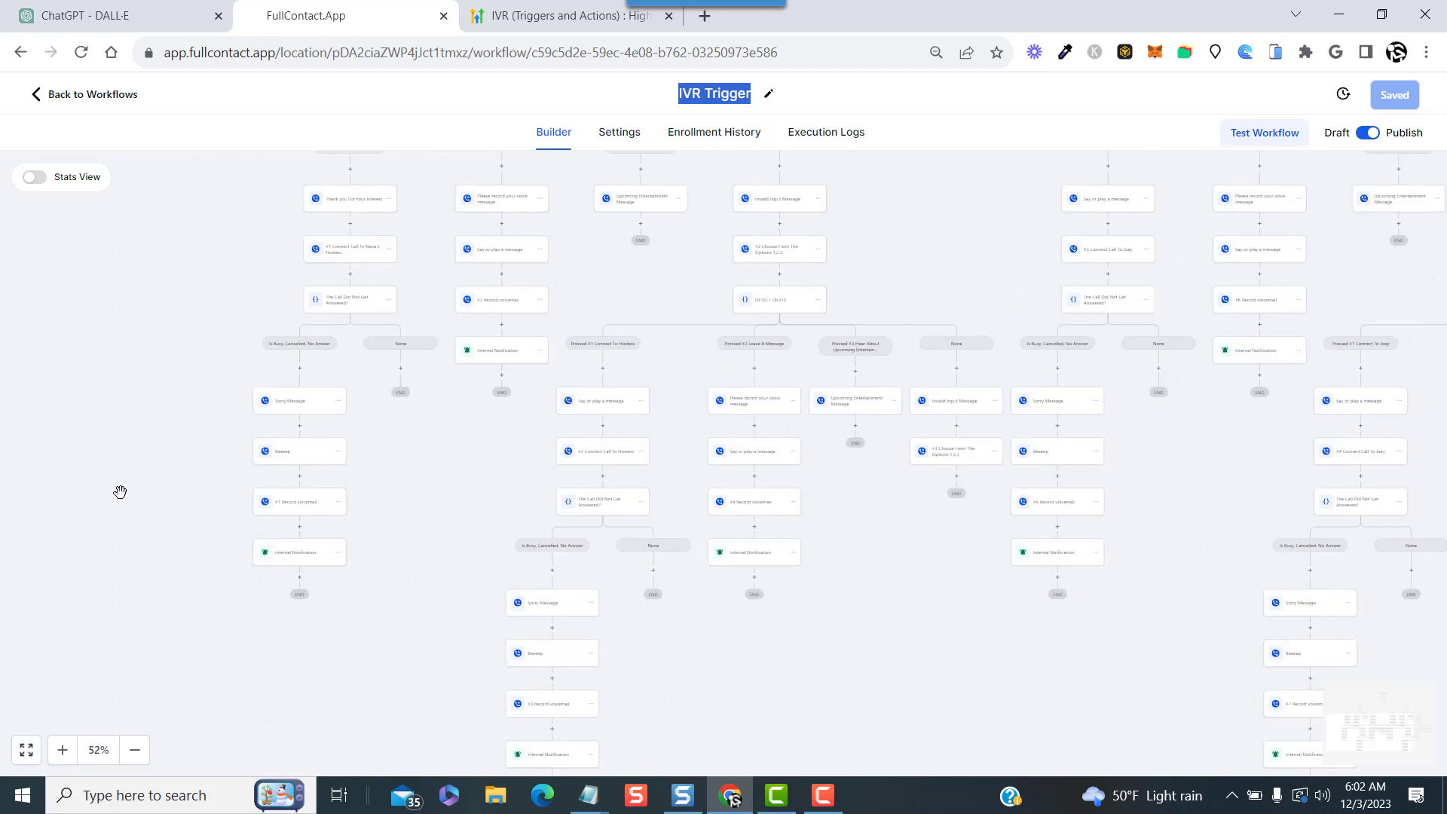
left_click_drag(120, 491, 254, 643)
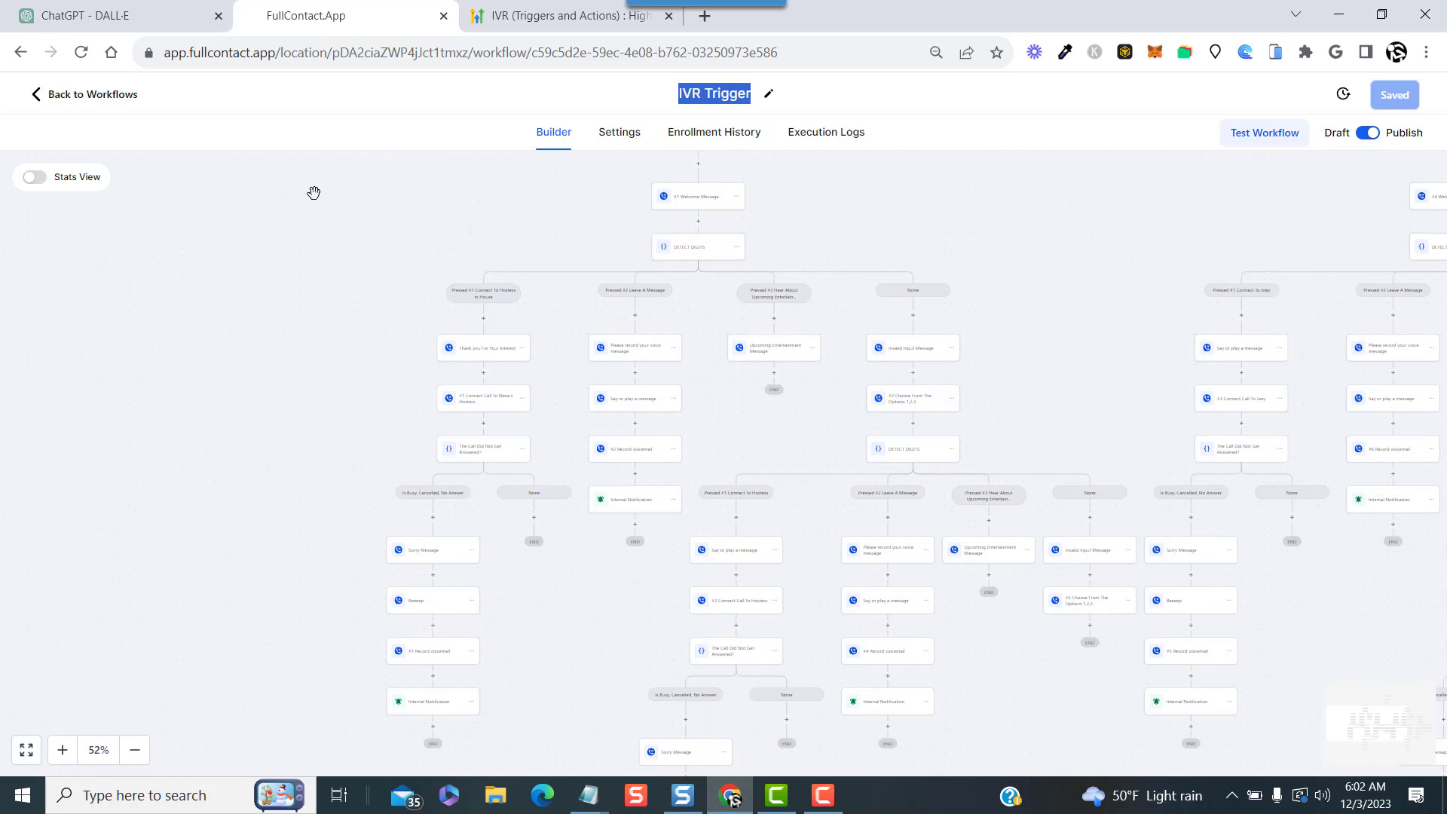
left_click_drag(639, 295, 649, 423)
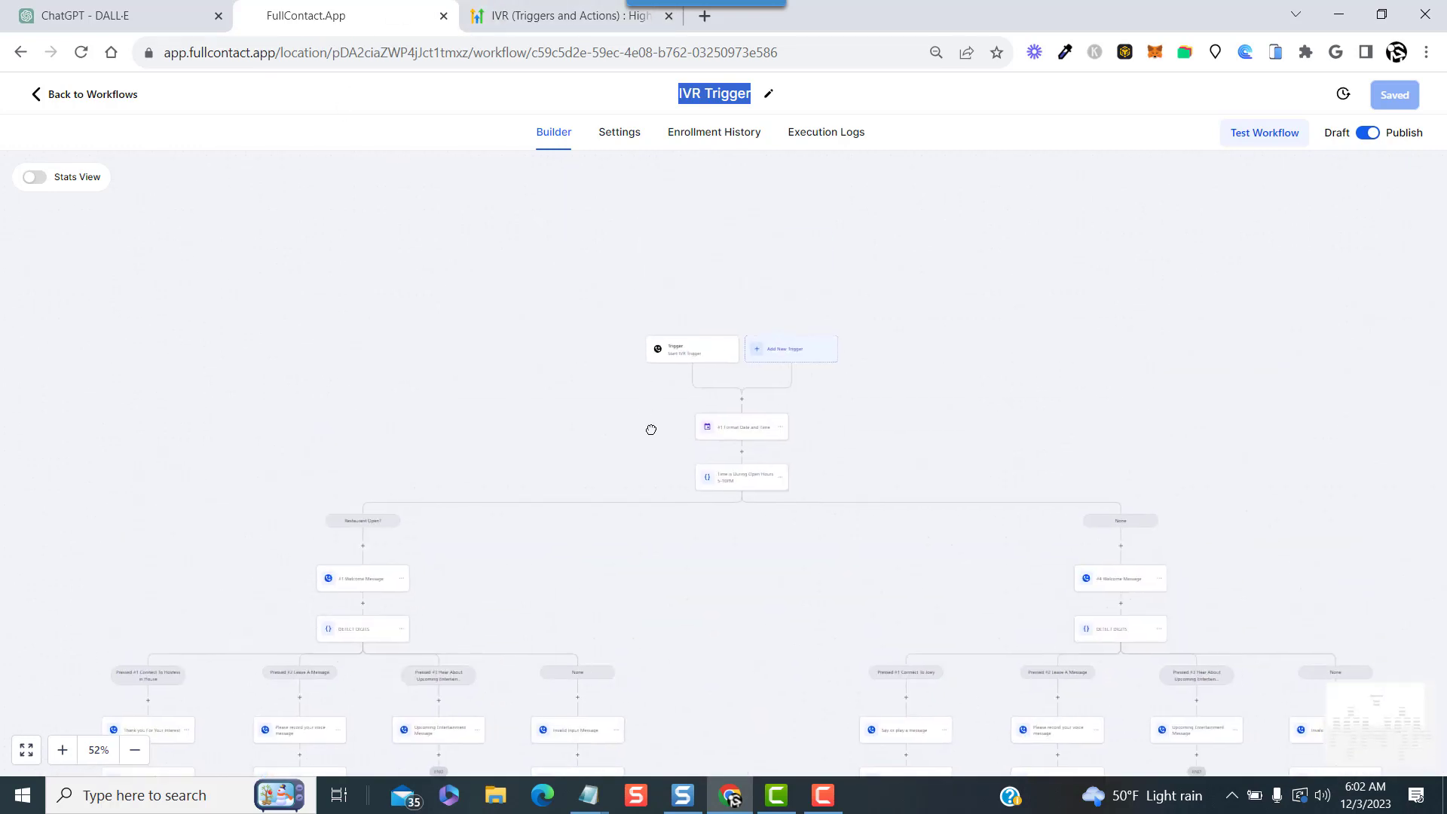
- Zoom to 154% on the IVR trigger card
left_click(61, 750)
left_click(62, 750)
left_click(62, 750)
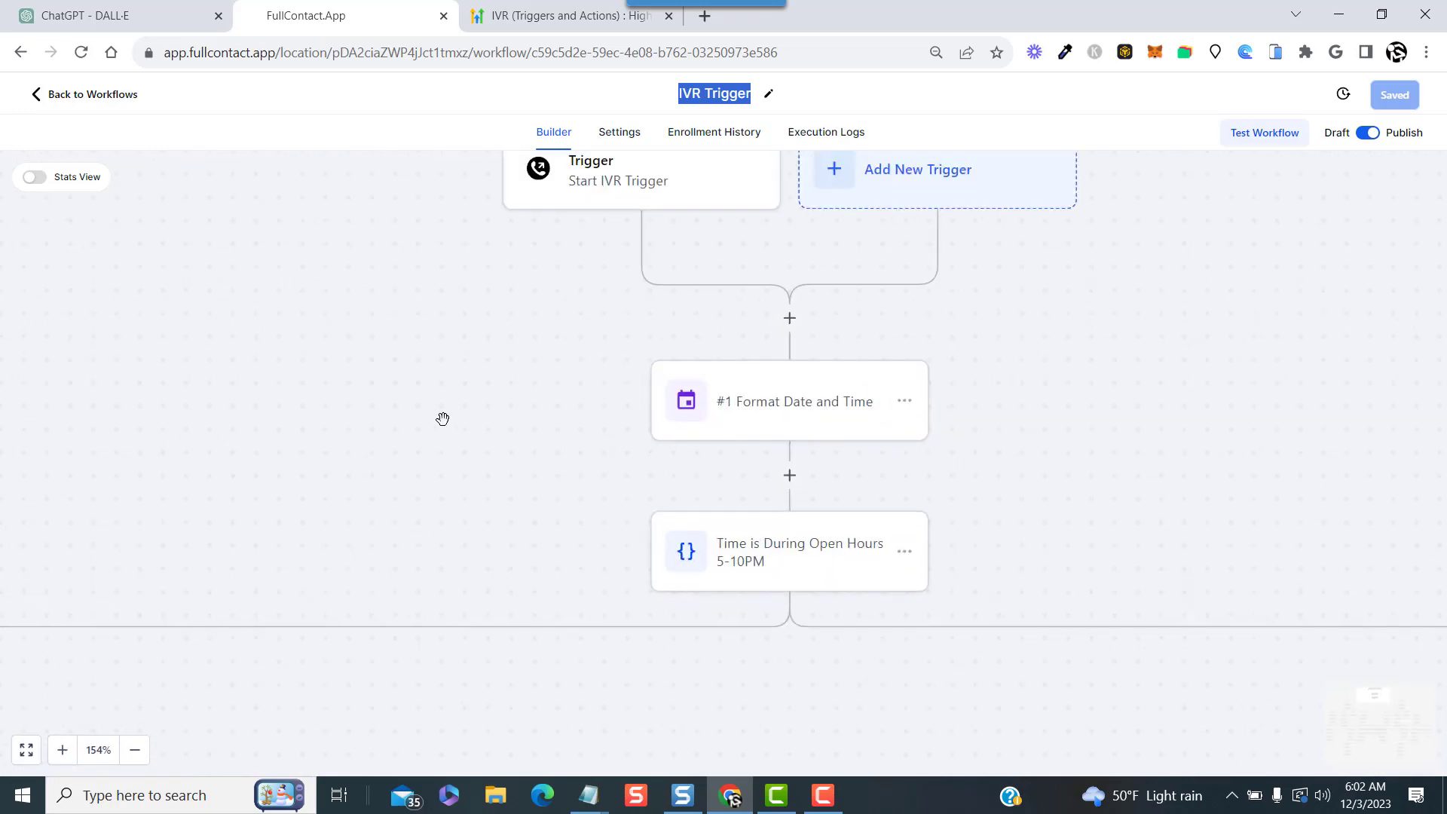
left_click_drag(455, 430, 447, 551)
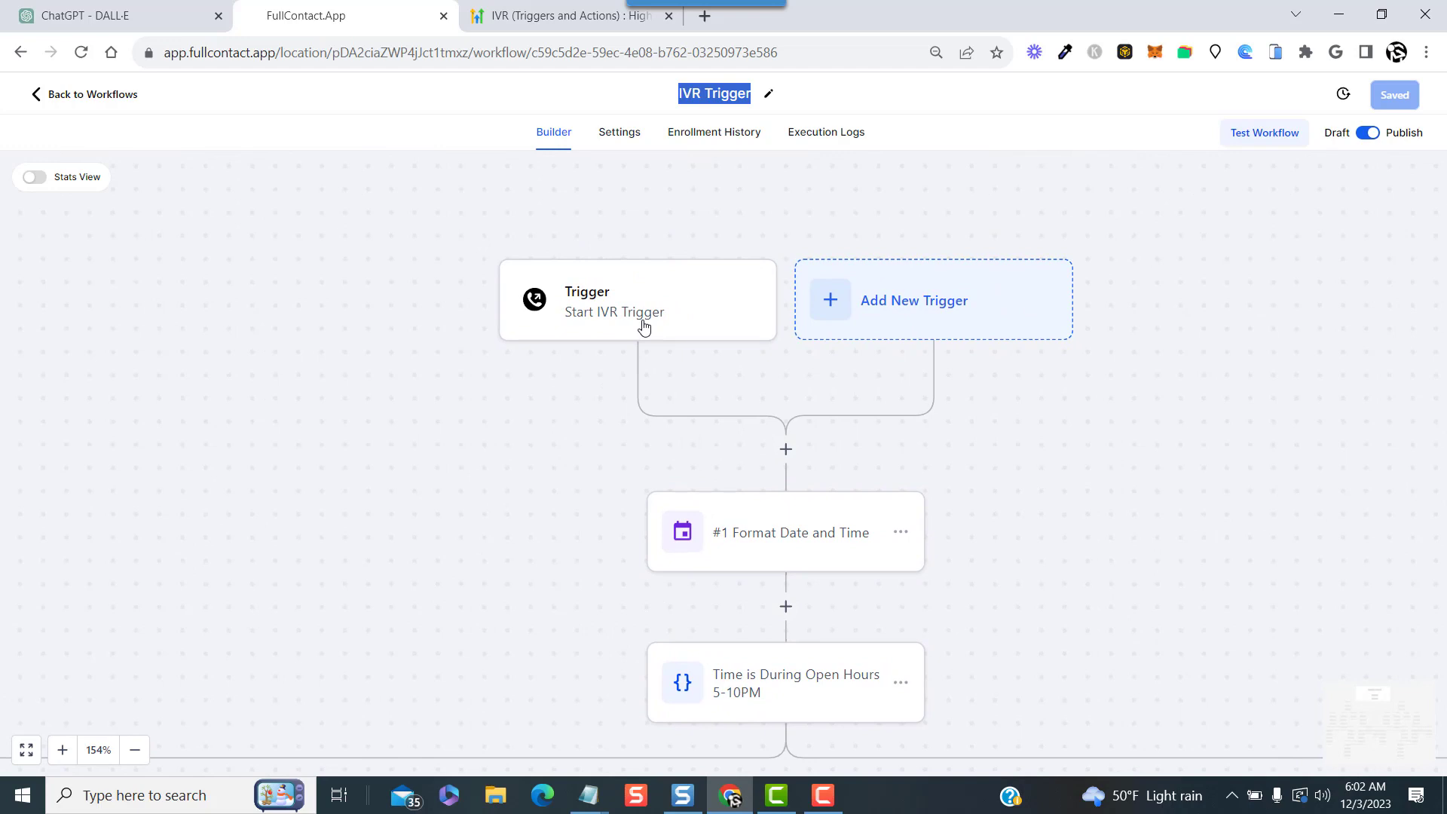
- Review the trigger settings, then pan to the None branch's #4 Welcome Message and Detect Digits
left_click(644, 327)
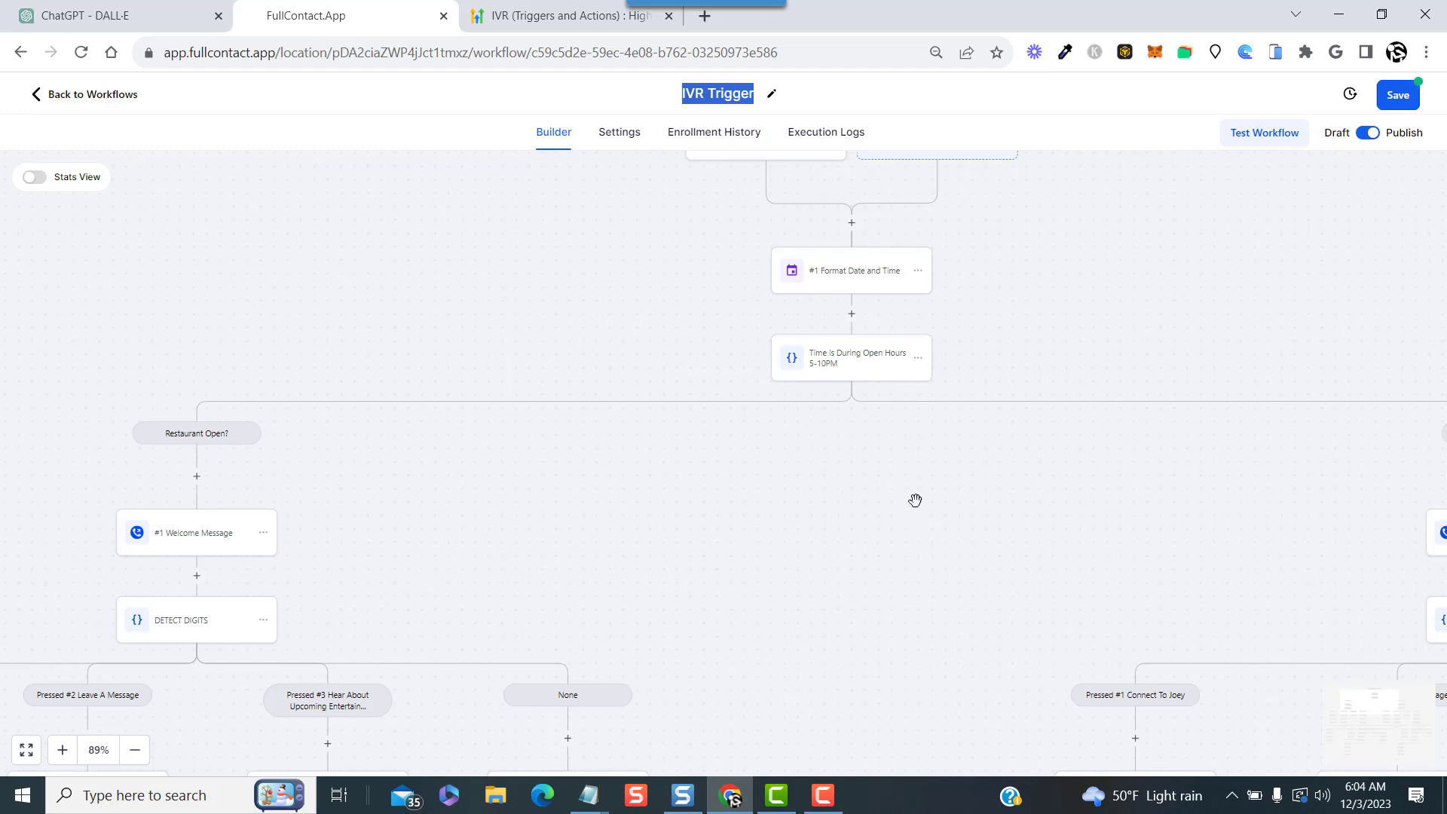
left_click_drag(930, 523, 242, 368)
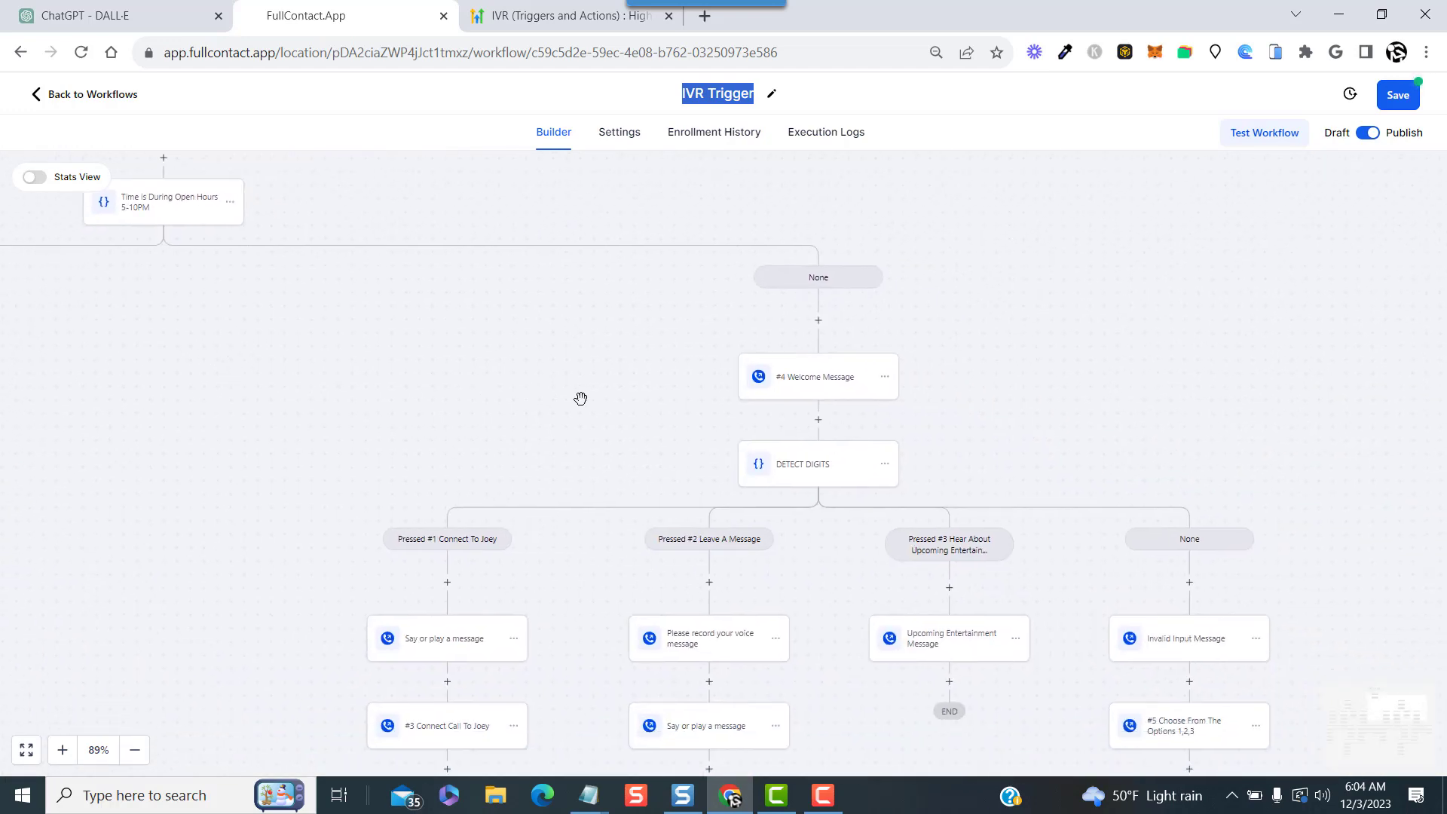
left_click_drag(591, 400, 487, 217)
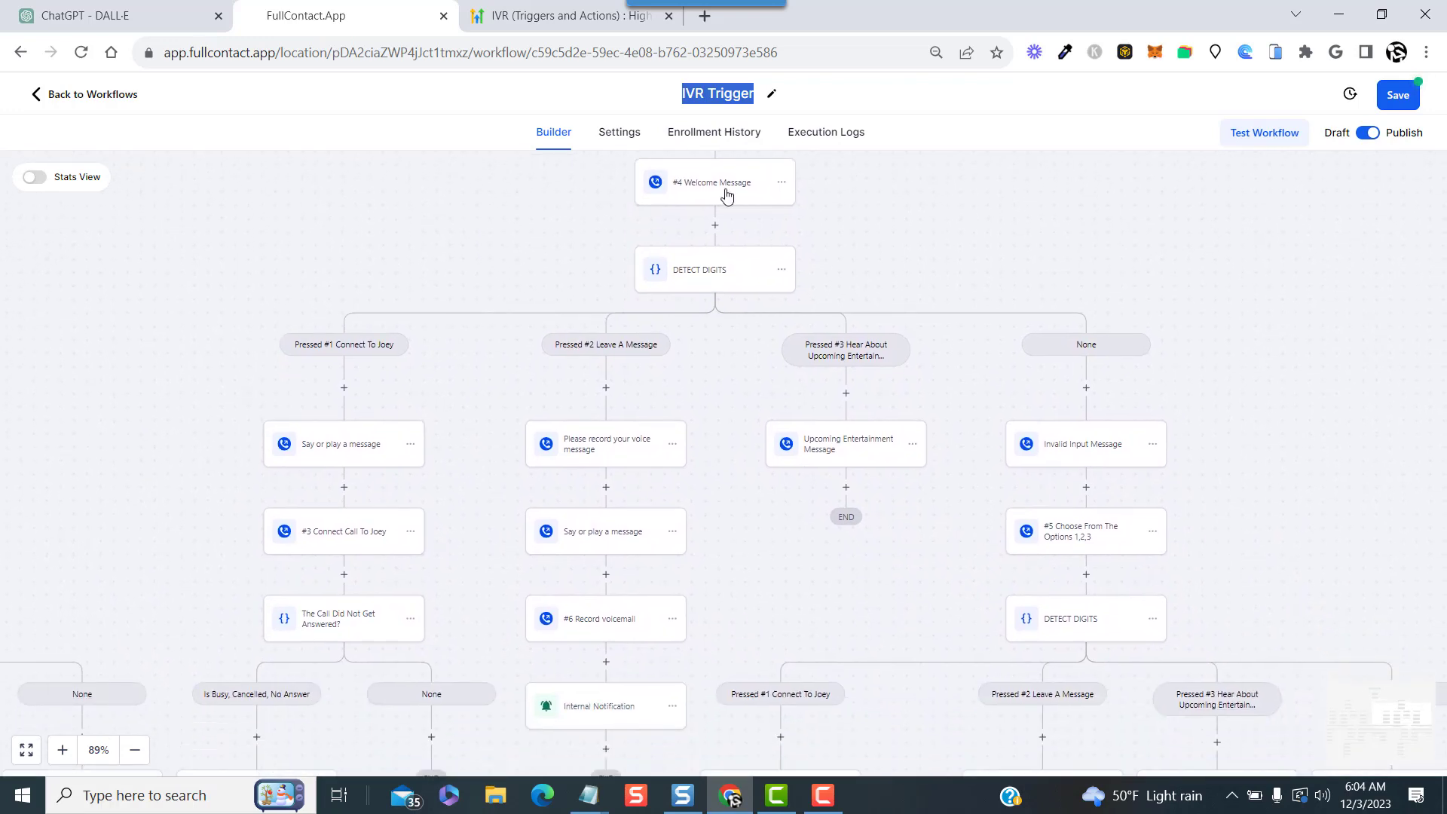
- Read the #4 Welcome Message's full greeting and numbered menu options
left_click(726, 196)
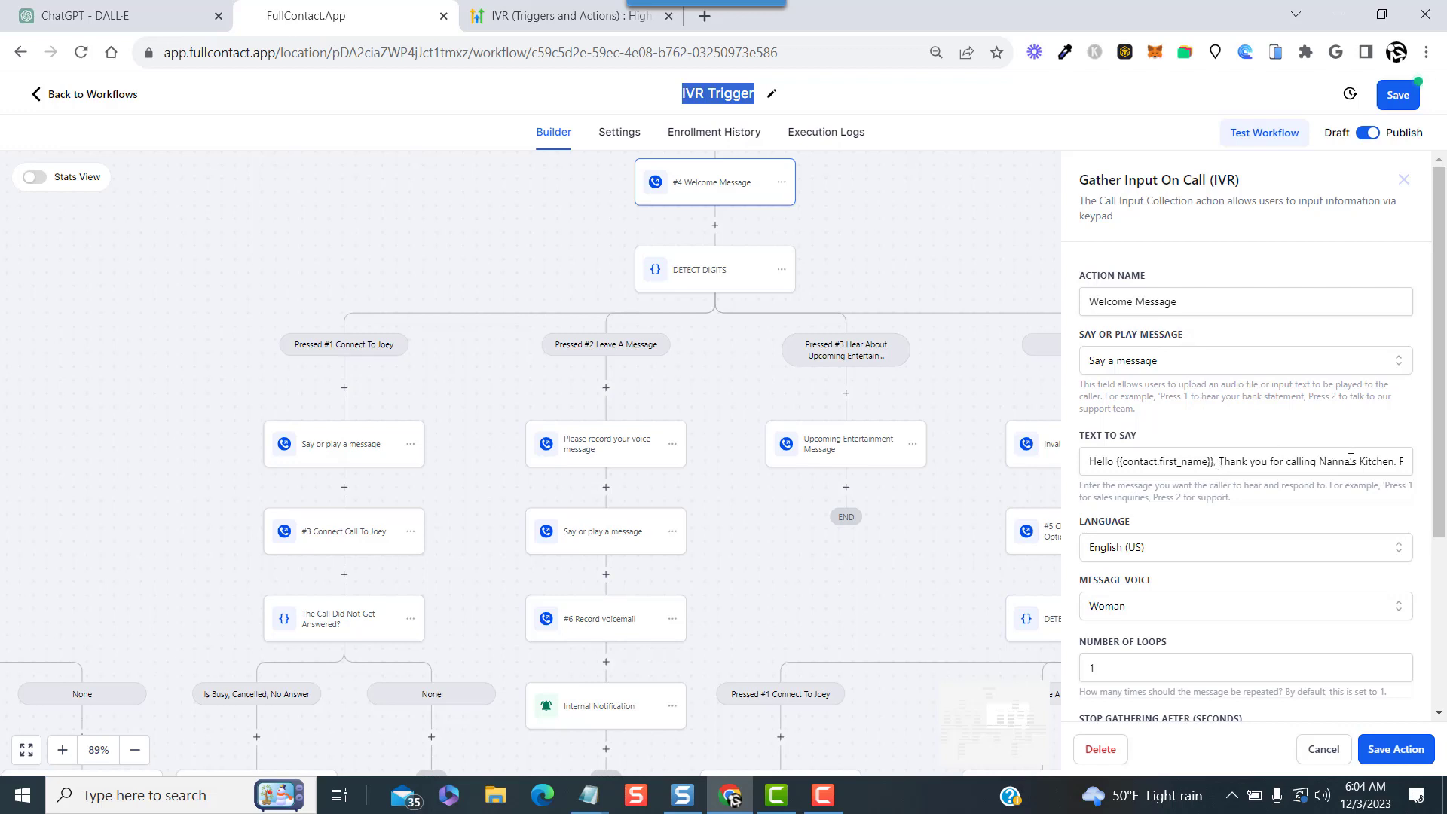
left_click_drag(1351, 458, 1410, 465)
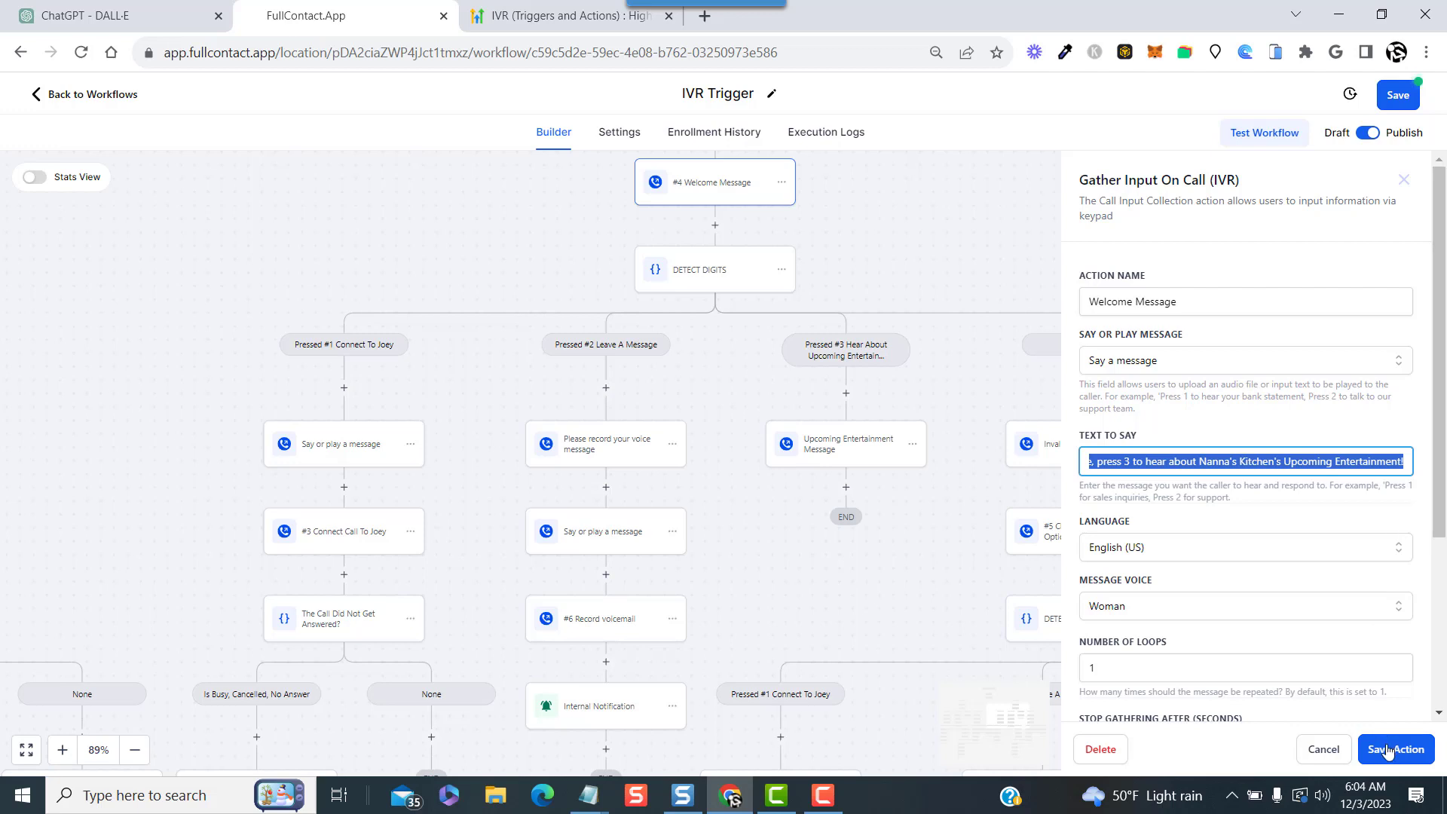
left_click(1159, 462)
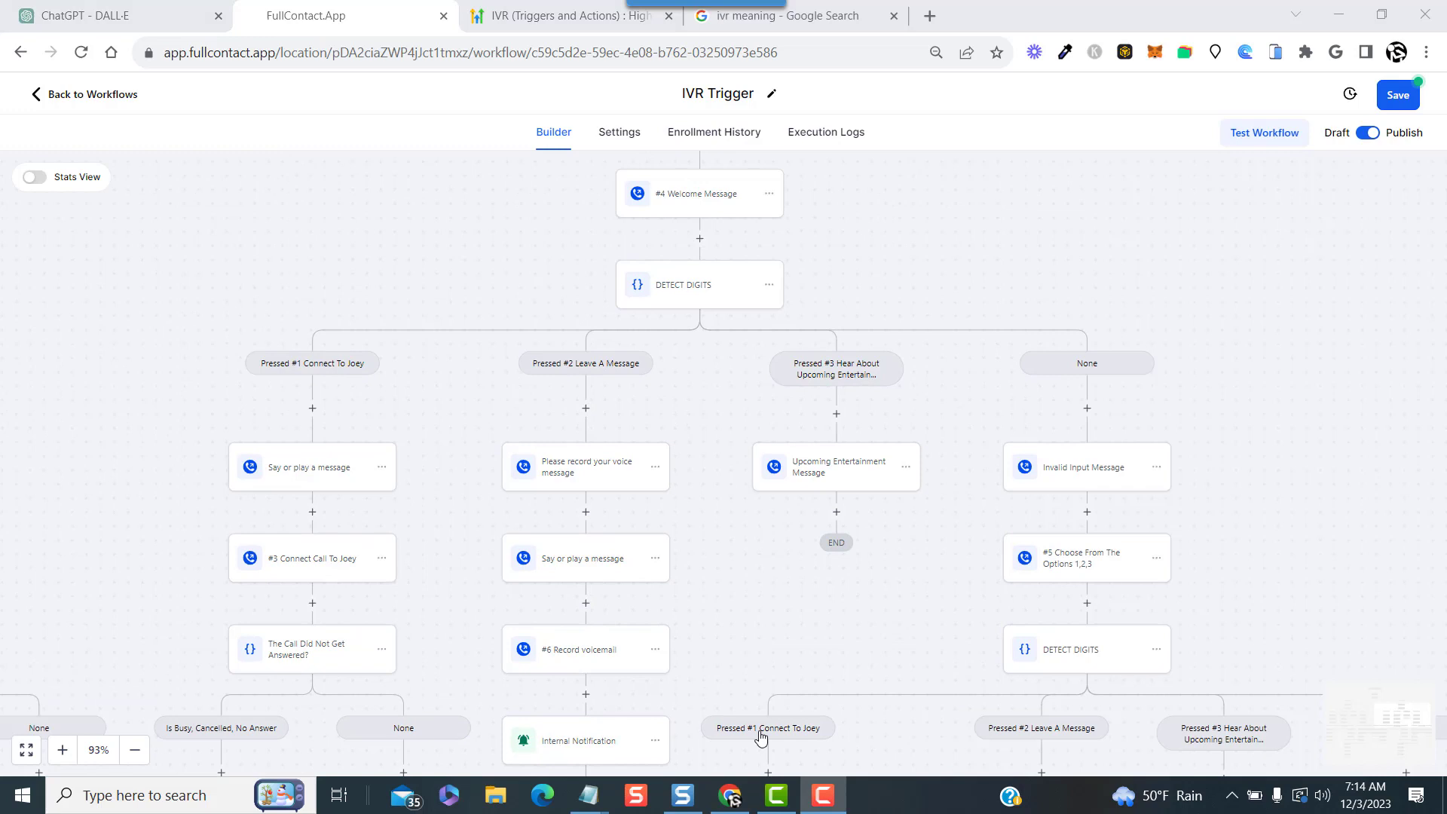
- Point the DETECT DIGITS branches at #4 Welcome Message > Digits and save the condition
left_click(689, 298)
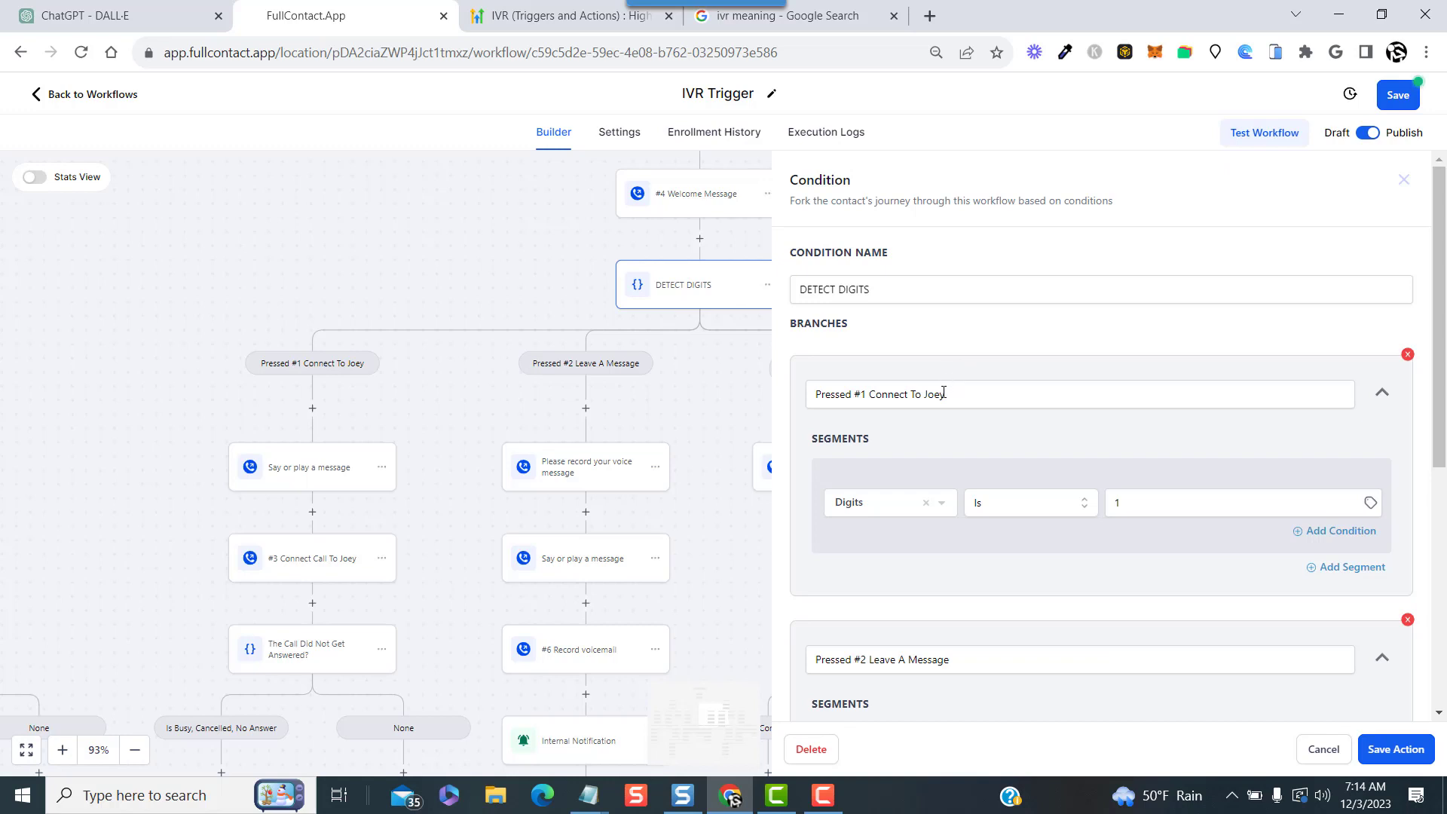
scroll(994, 401, "down", 1)
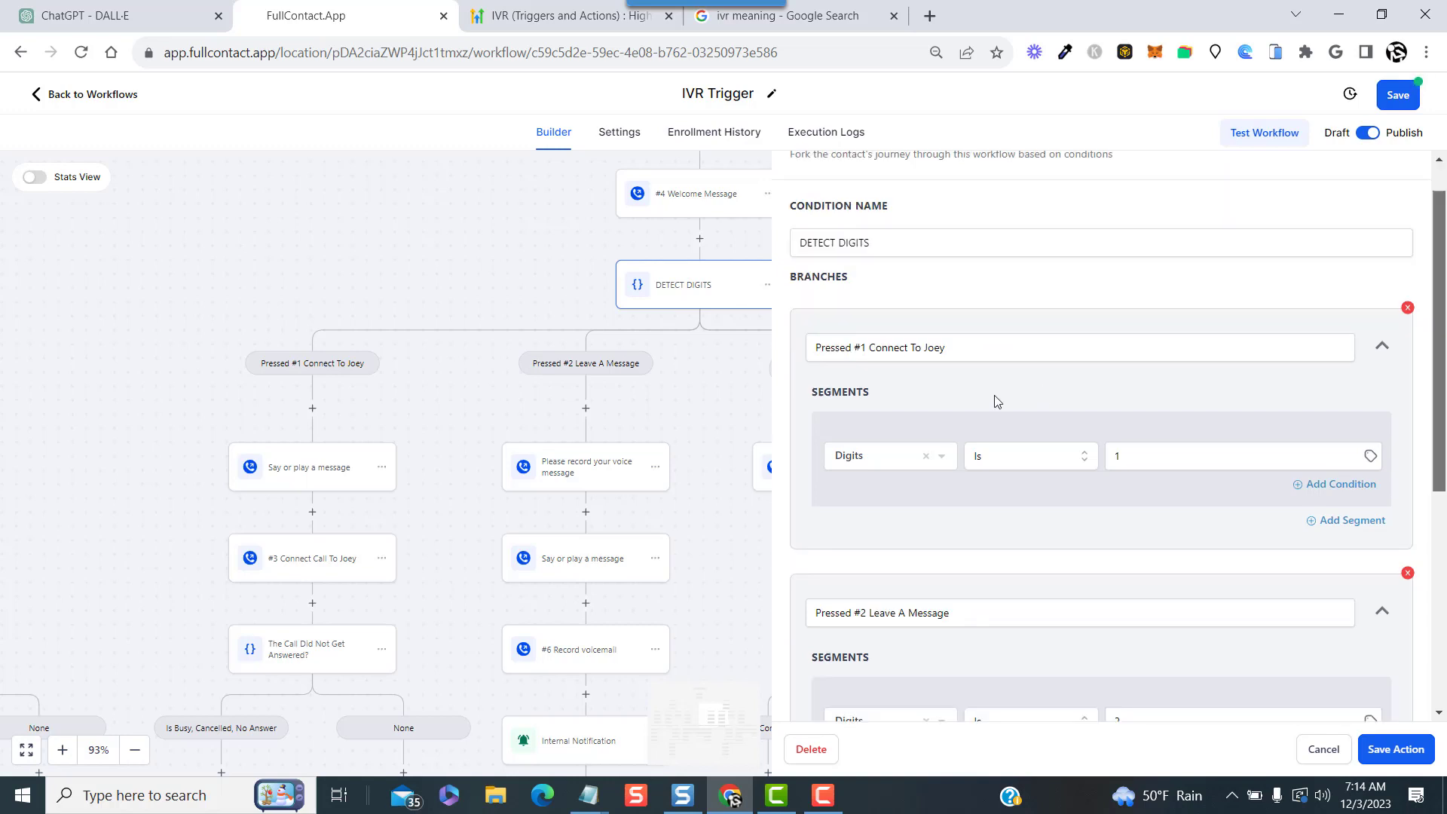
left_click(884, 457)
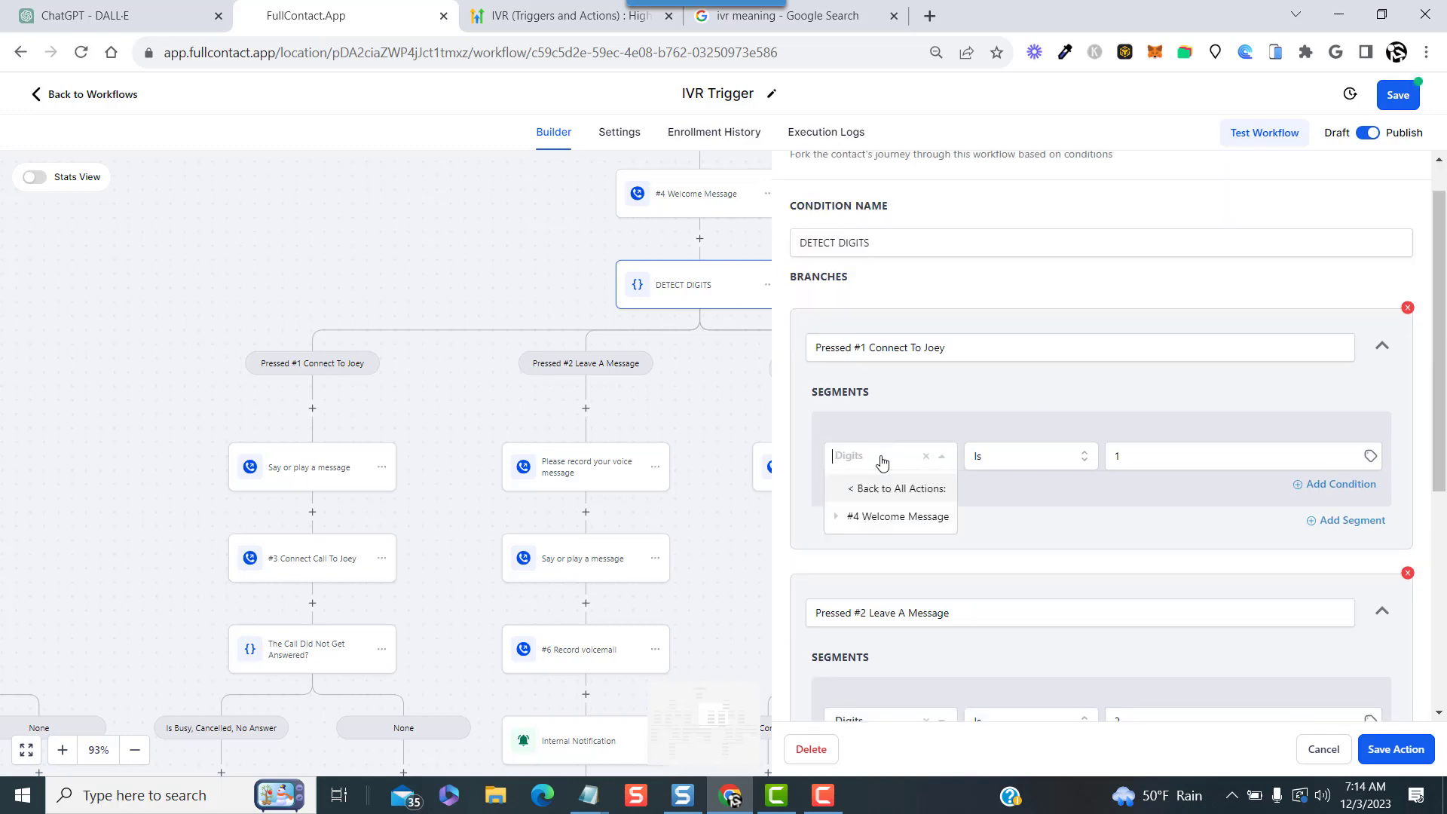
left_click(867, 526)
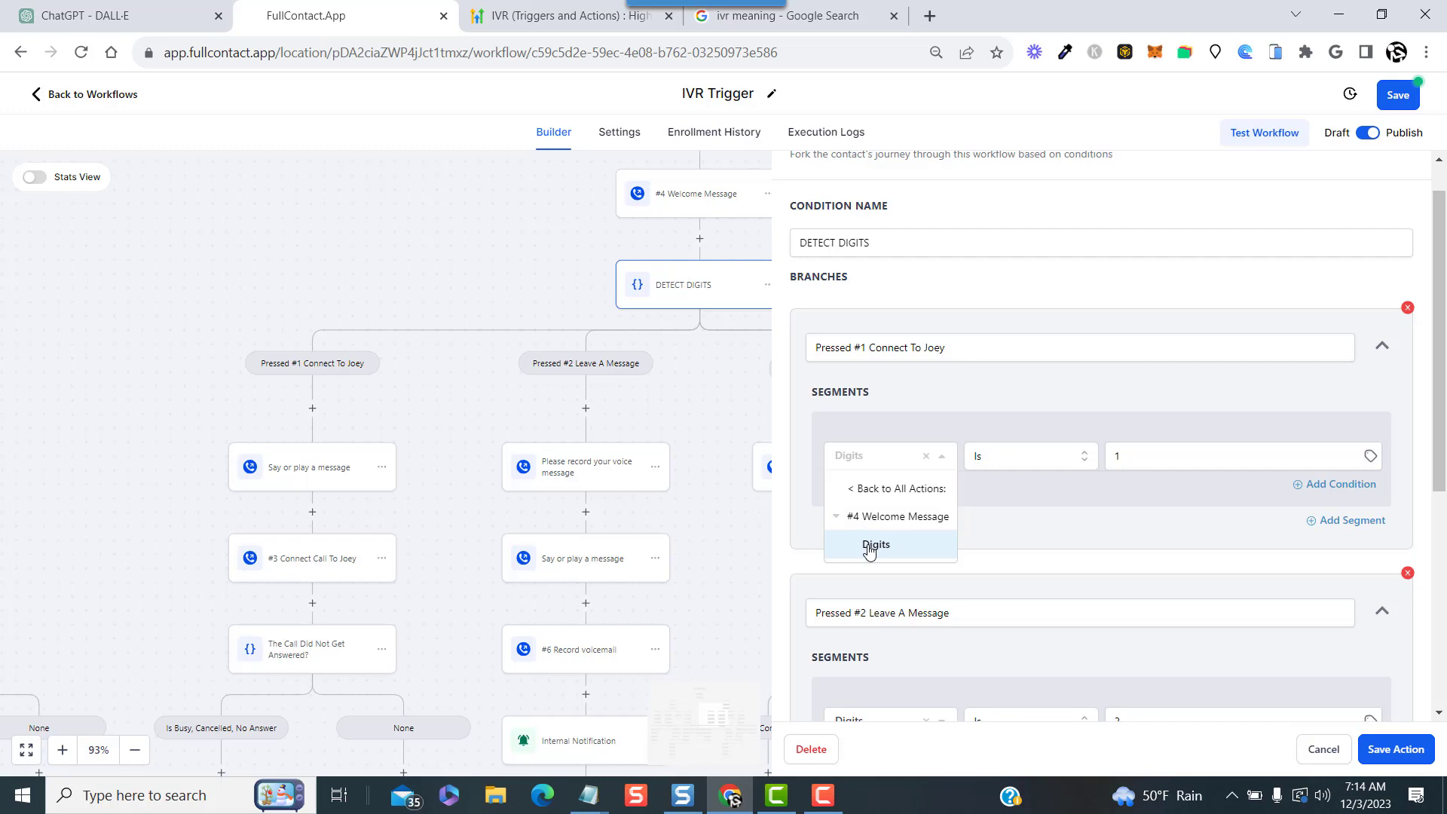
left_click(870, 548)
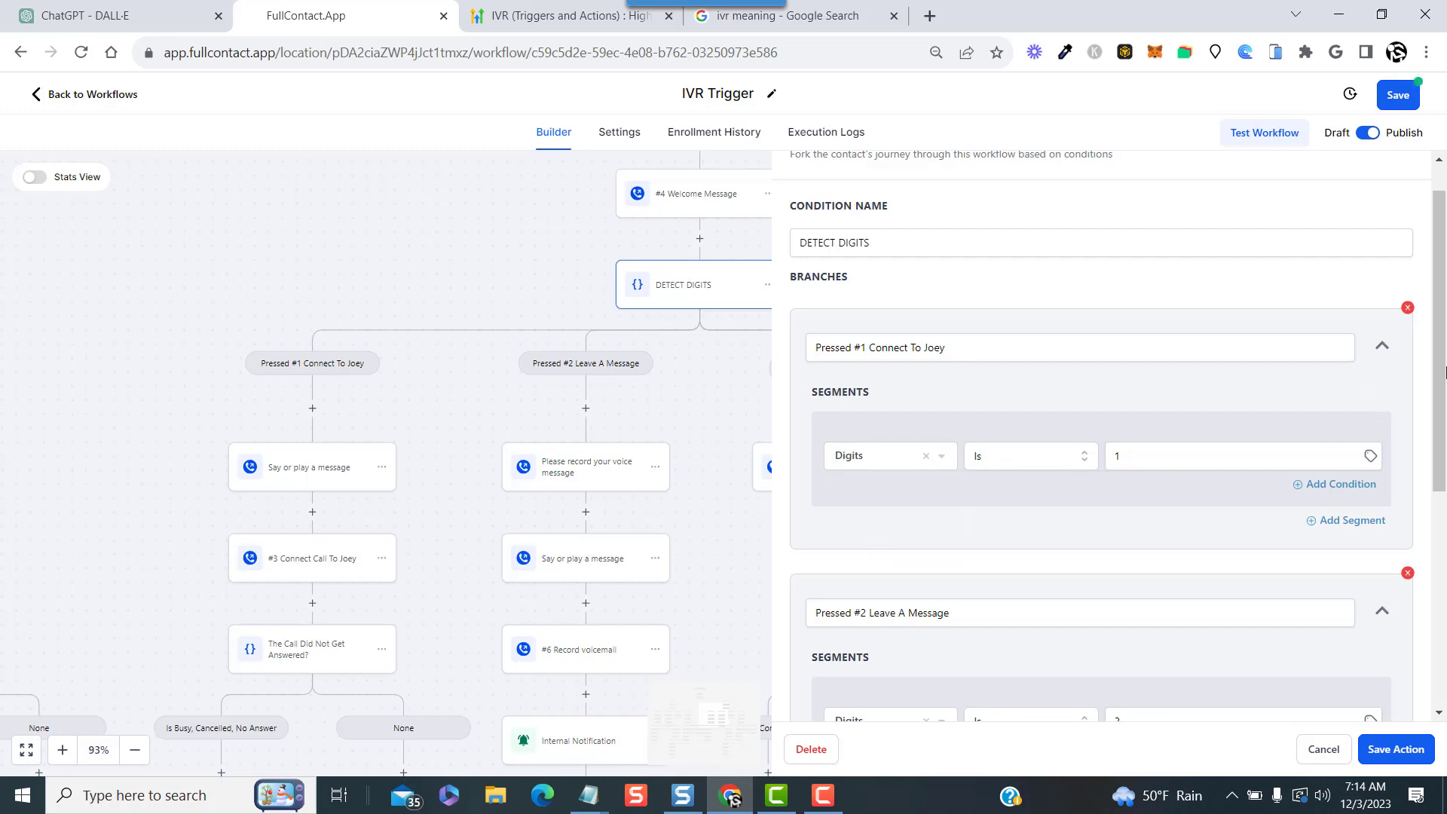
left_click_drag(1442, 426, 1442, 550)
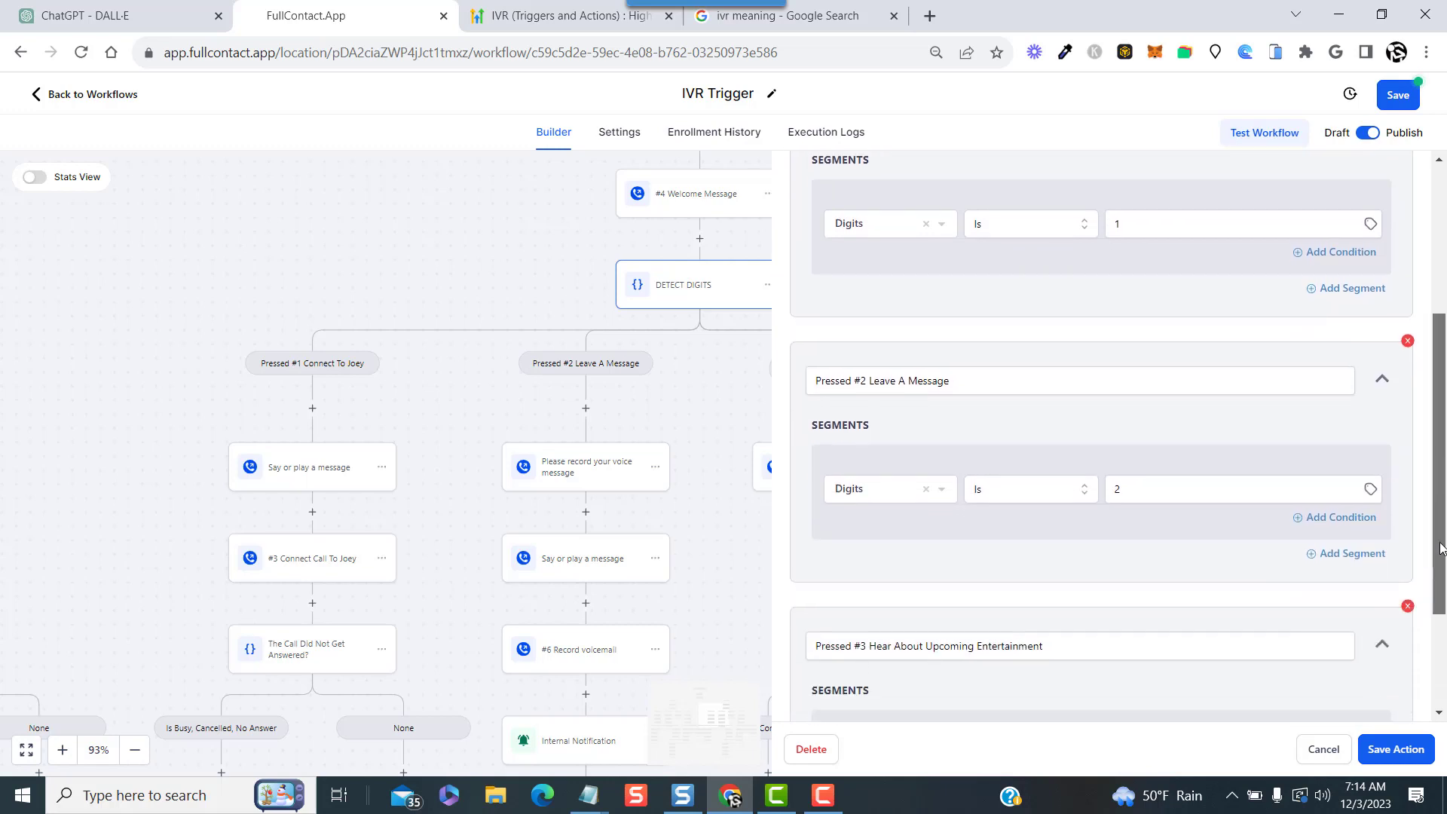
left_click(887, 490)
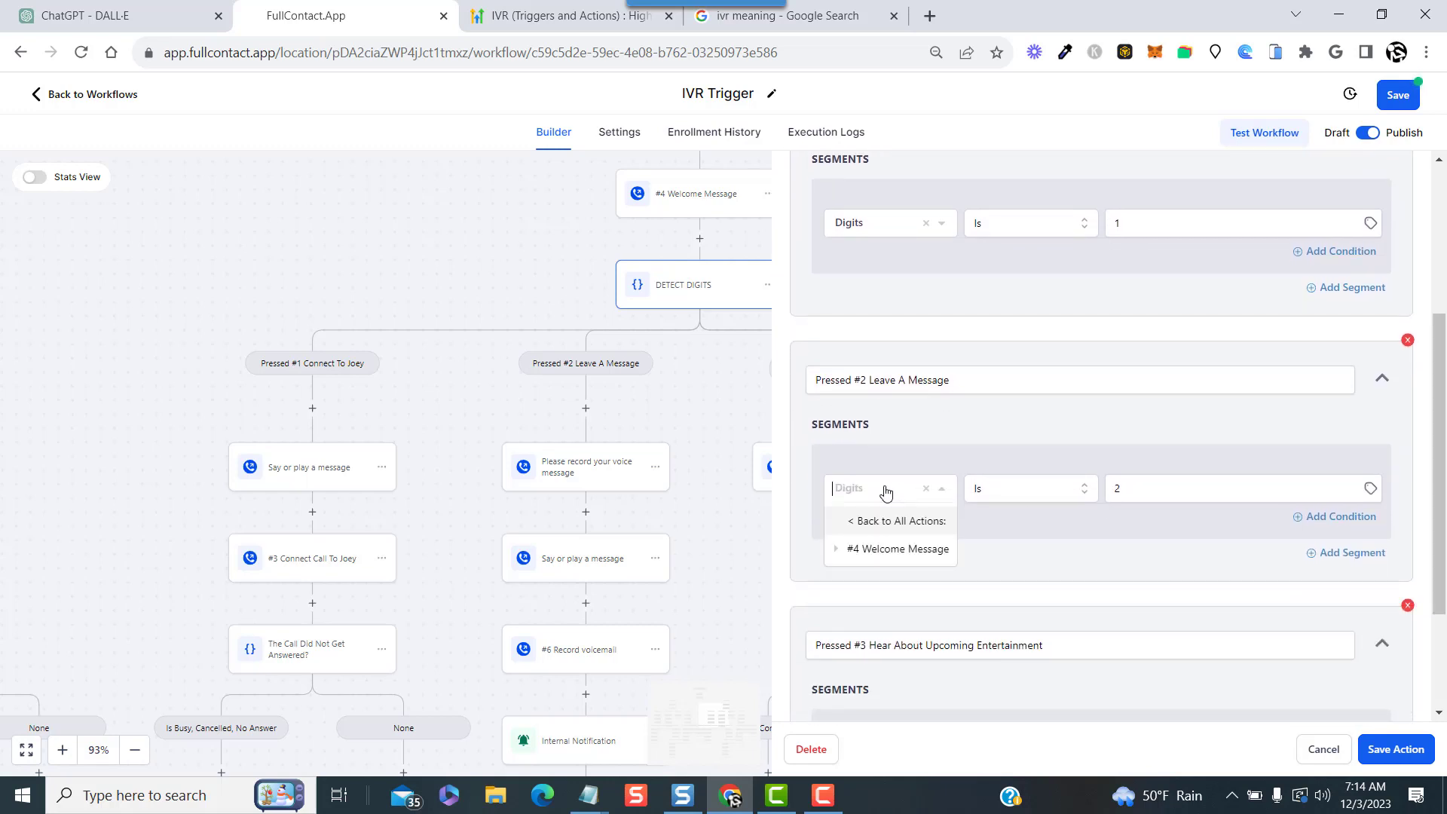
left_click(892, 551)
left_click(891, 576)
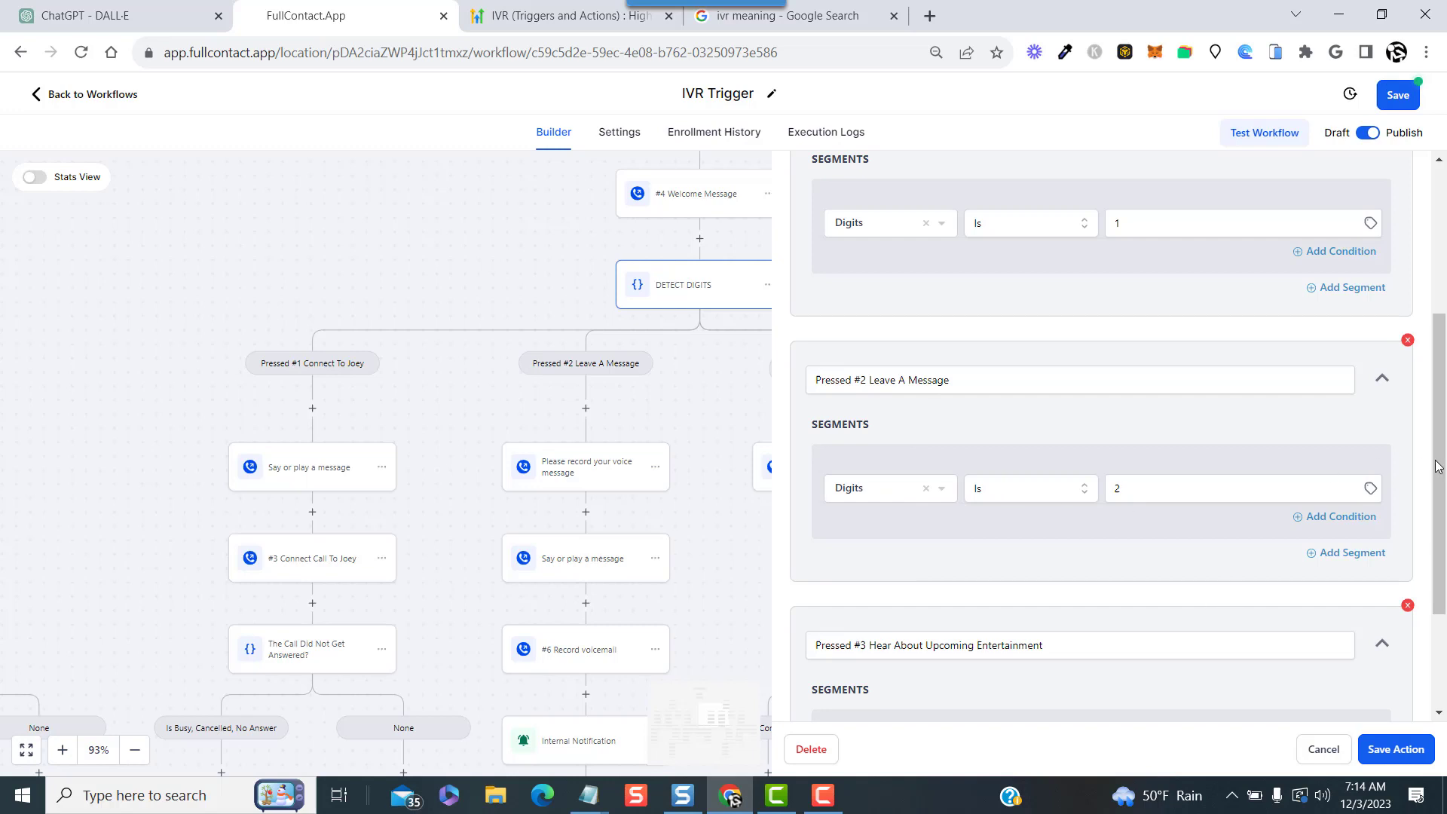
left_click_drag(1441, 467, 1444, 588)
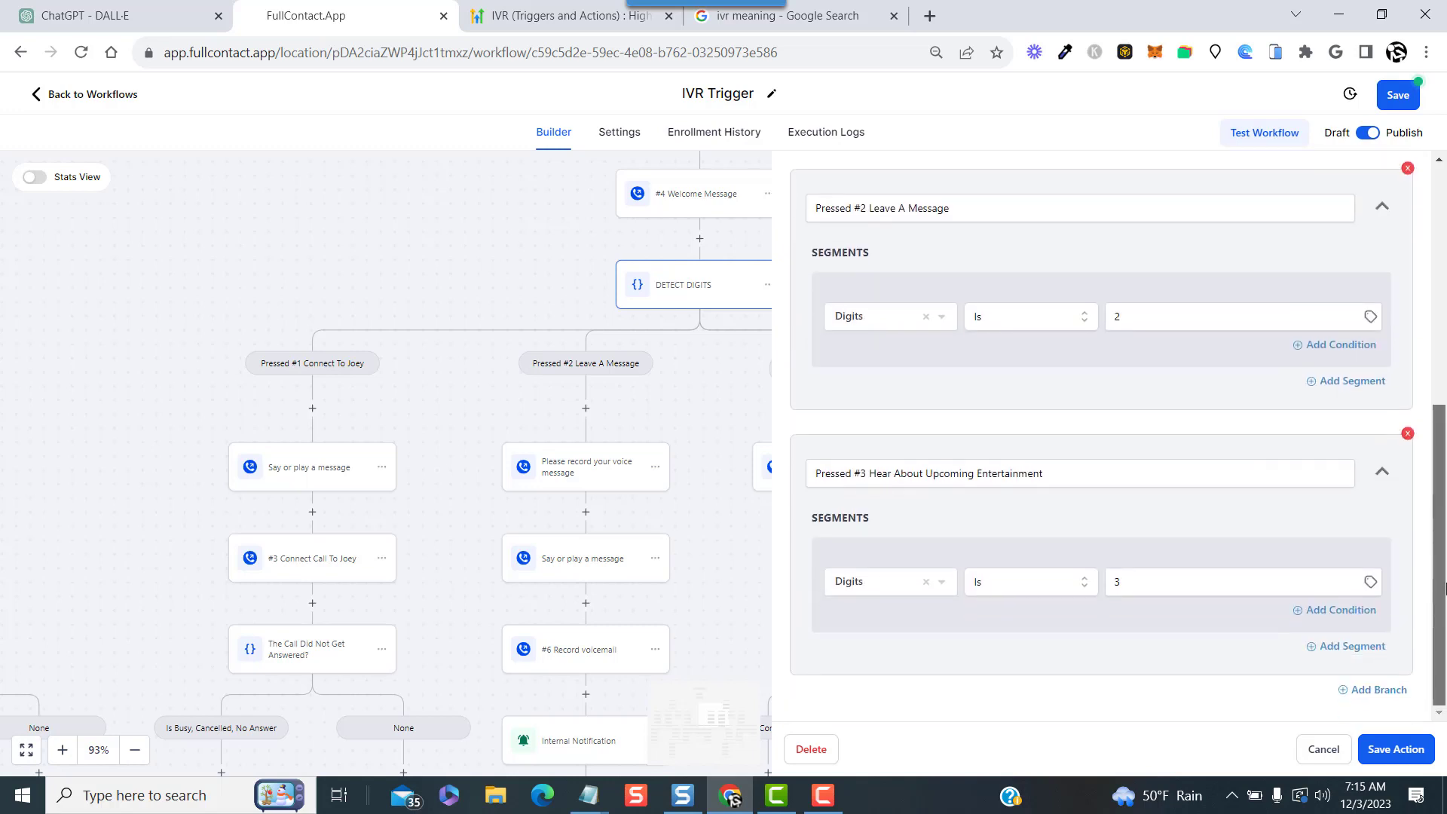
left_click(1396, 749)
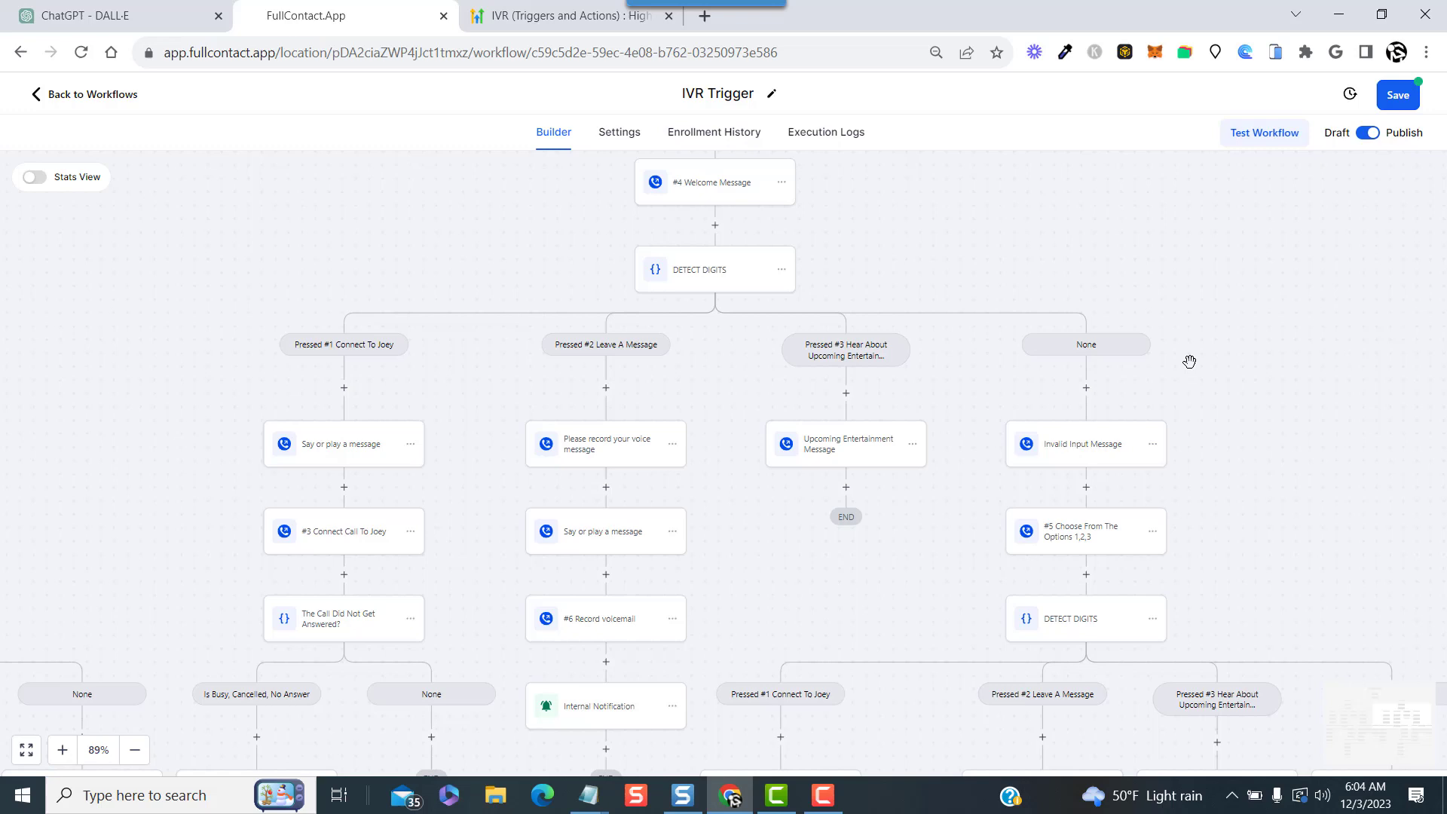
- Read the Pressed #1 hold-while-connecting-to-the-manager message, then open #3 Connect Call To Joey
left_click(373, 451)
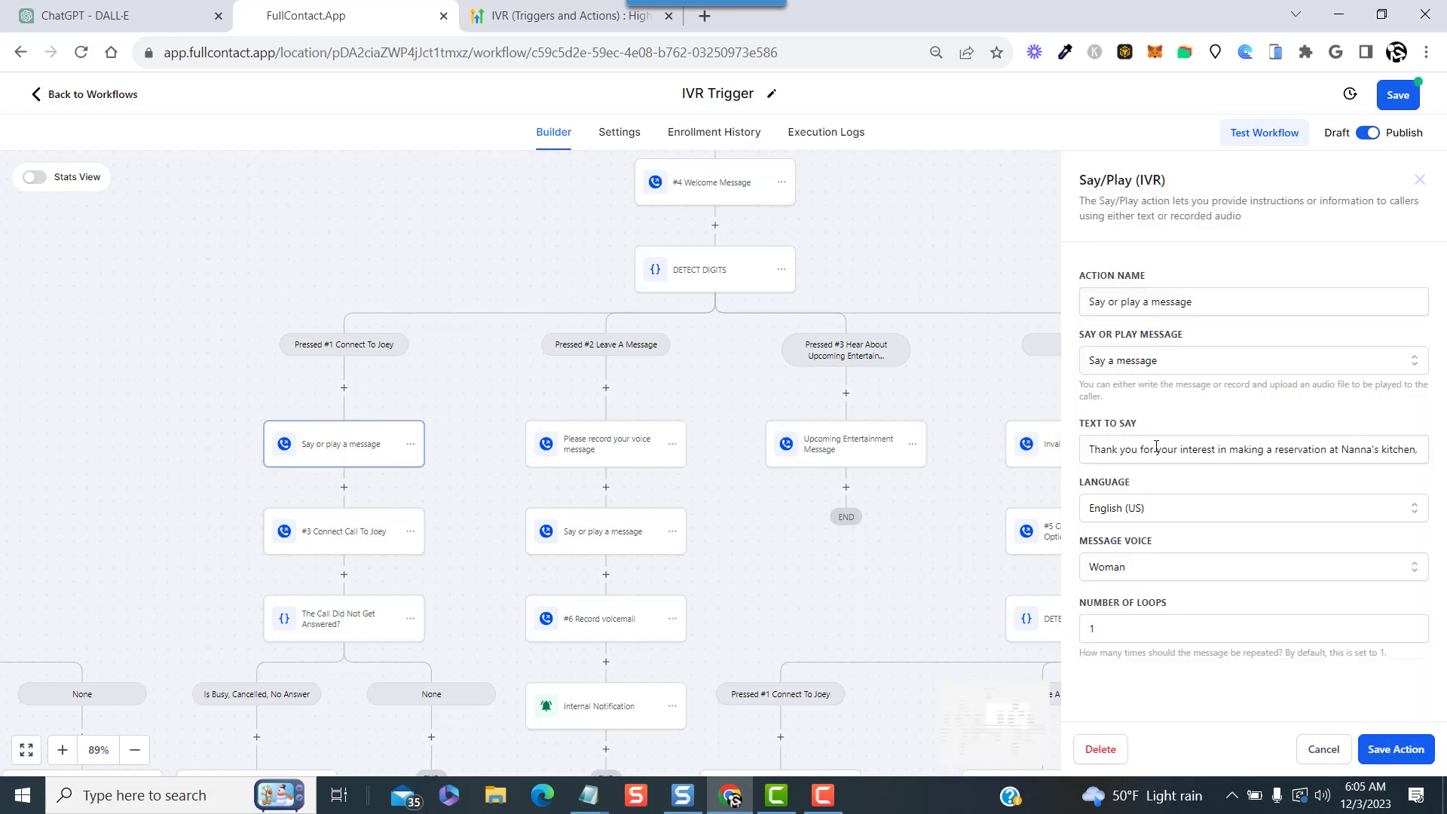
left_click(1267, 450)
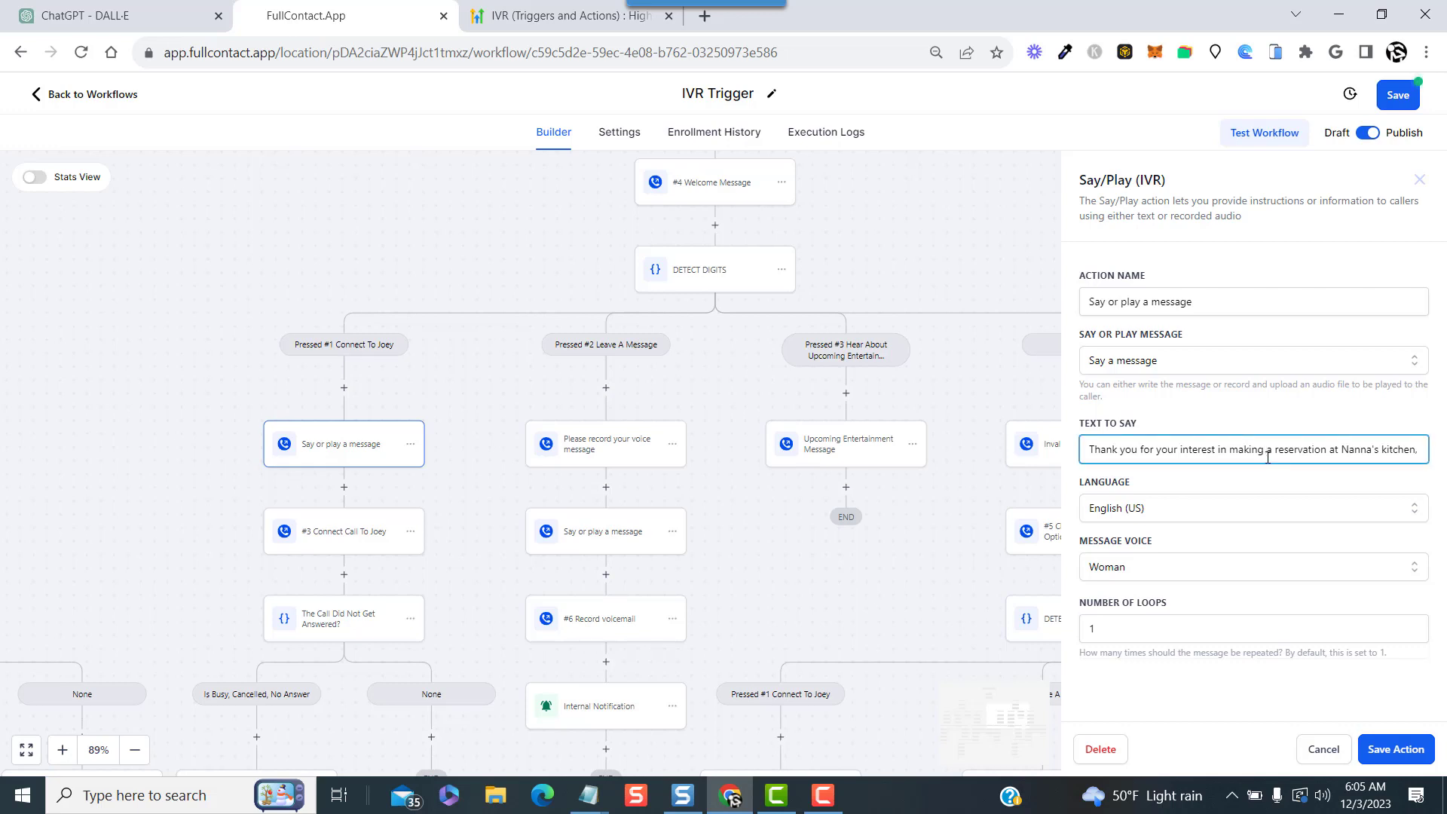
left_click_drag(1267, 453, 1432, 464)
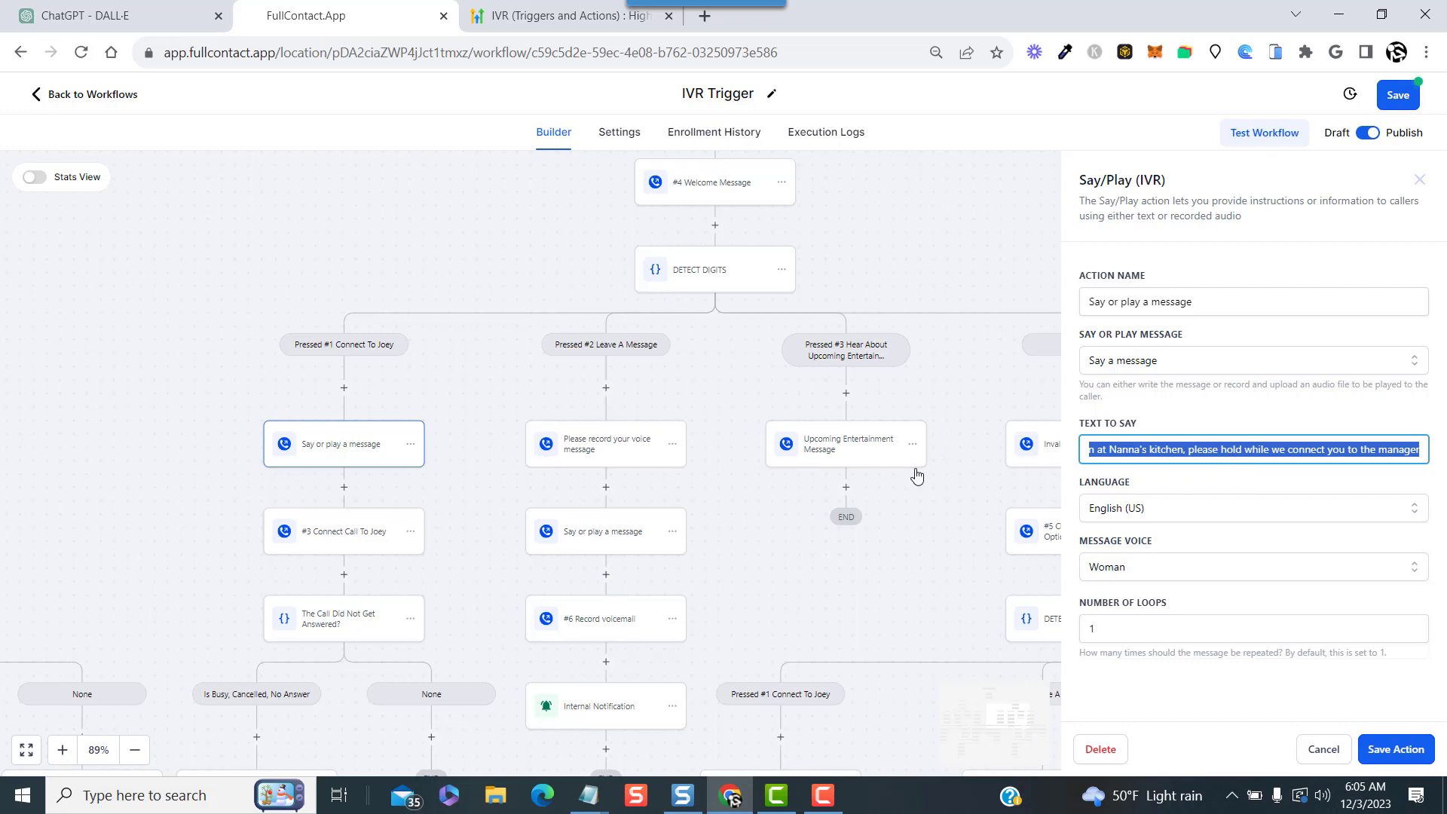
double_click(374, 536)
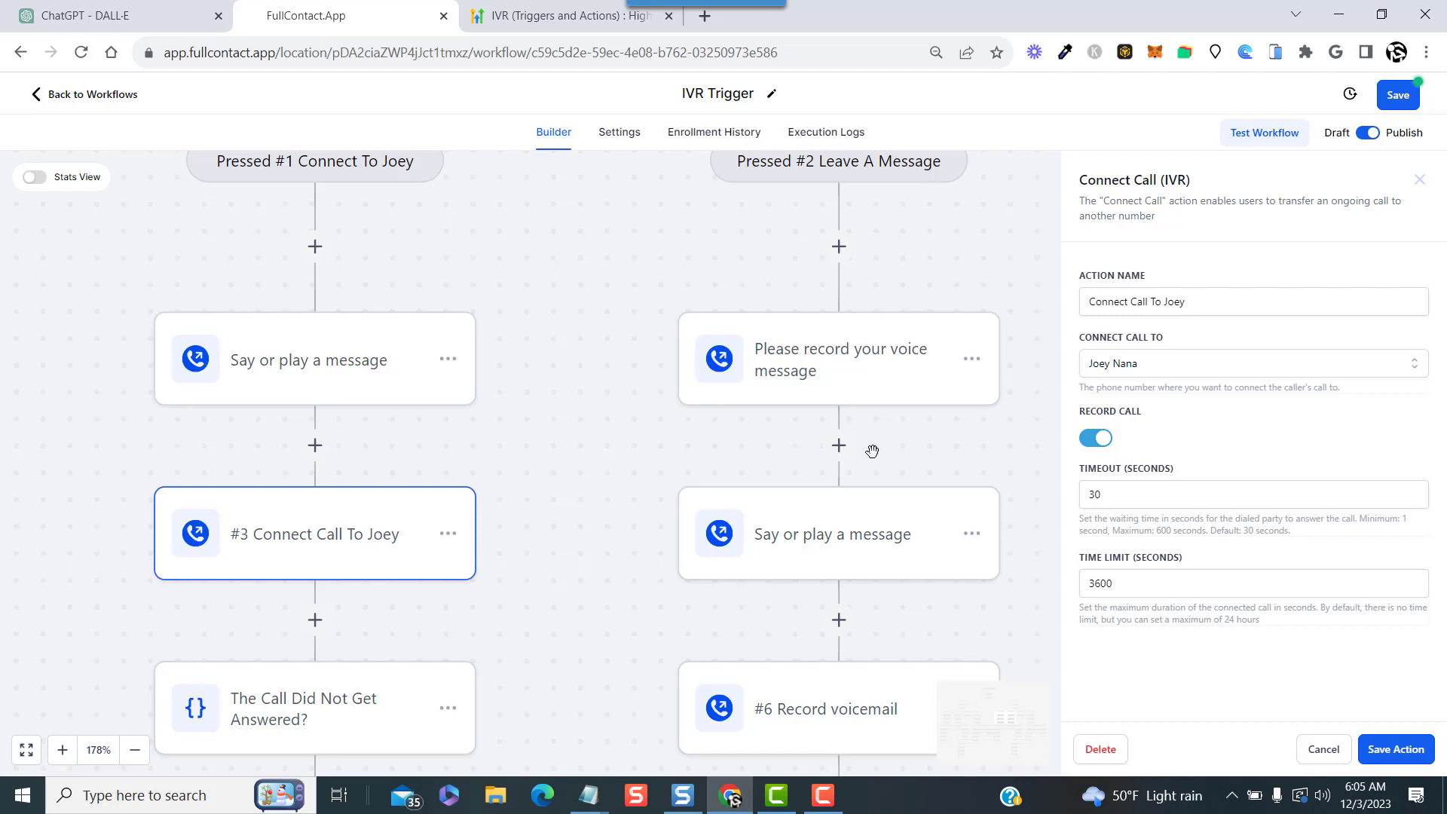
- Set Connect Call To to Joey's line and pan to the unanswered-call branches
left_click(1186, 371)
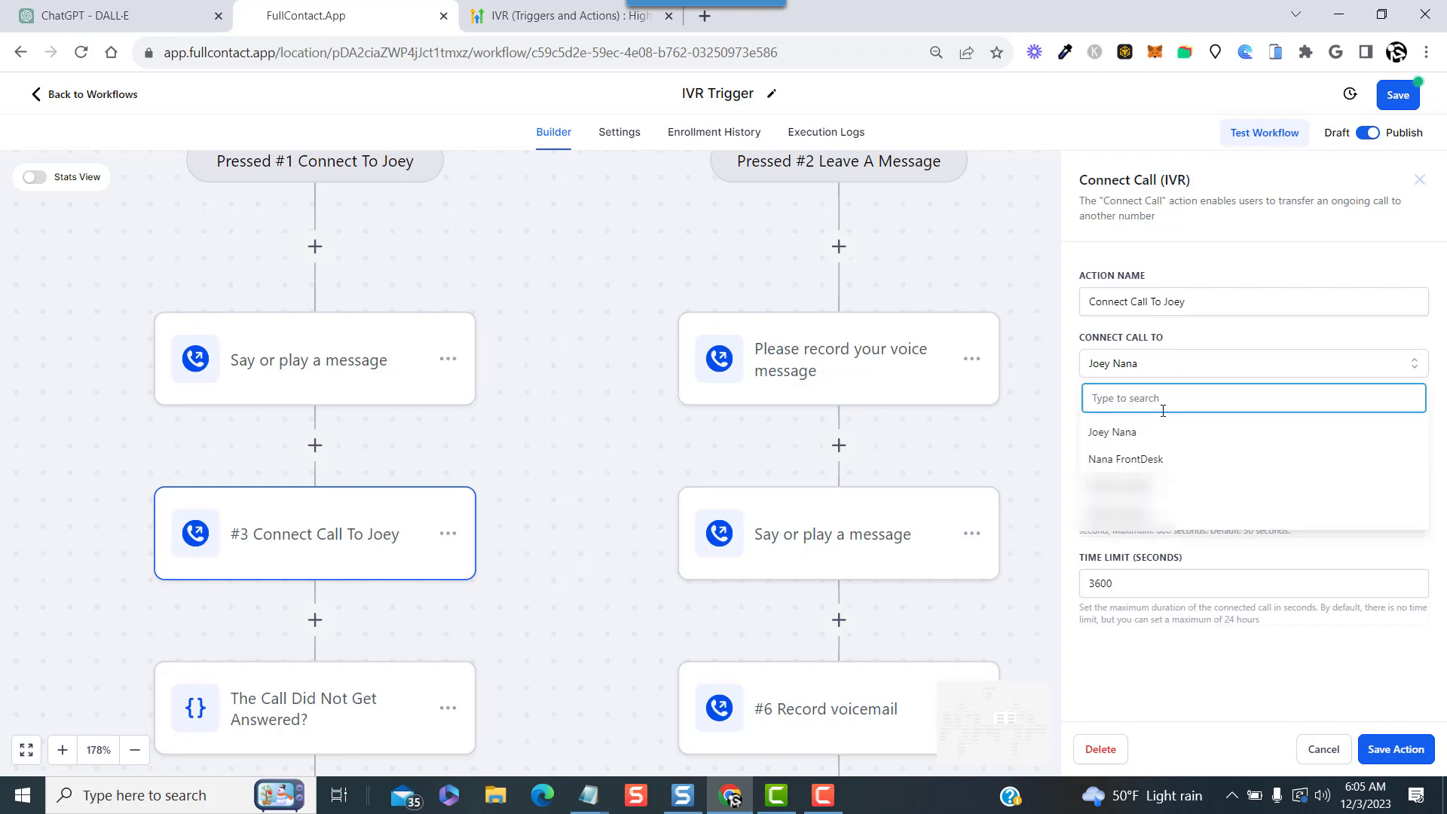
left_click(1127, 431)
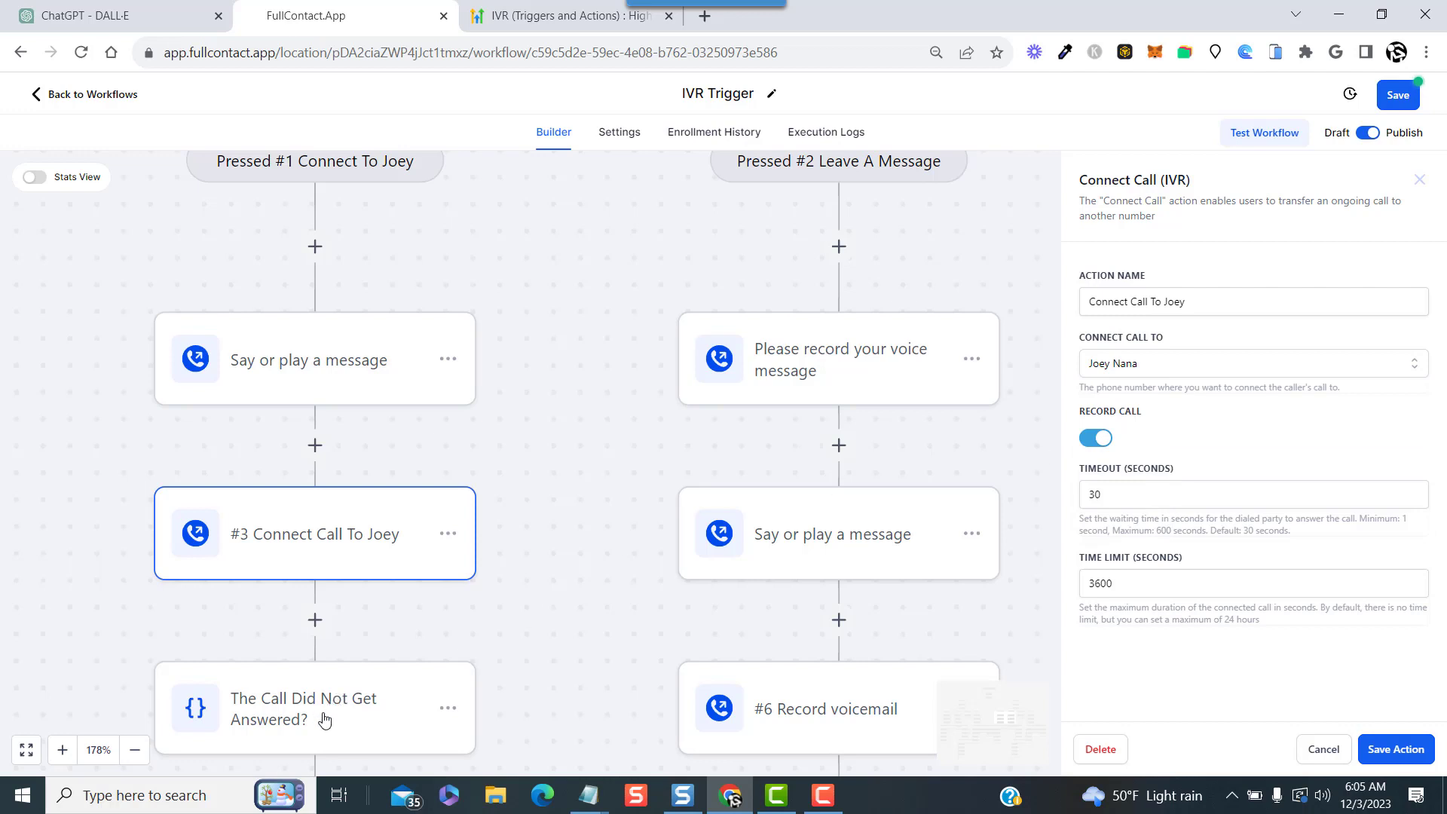
left_click_drag(542, 591, 563, 332)
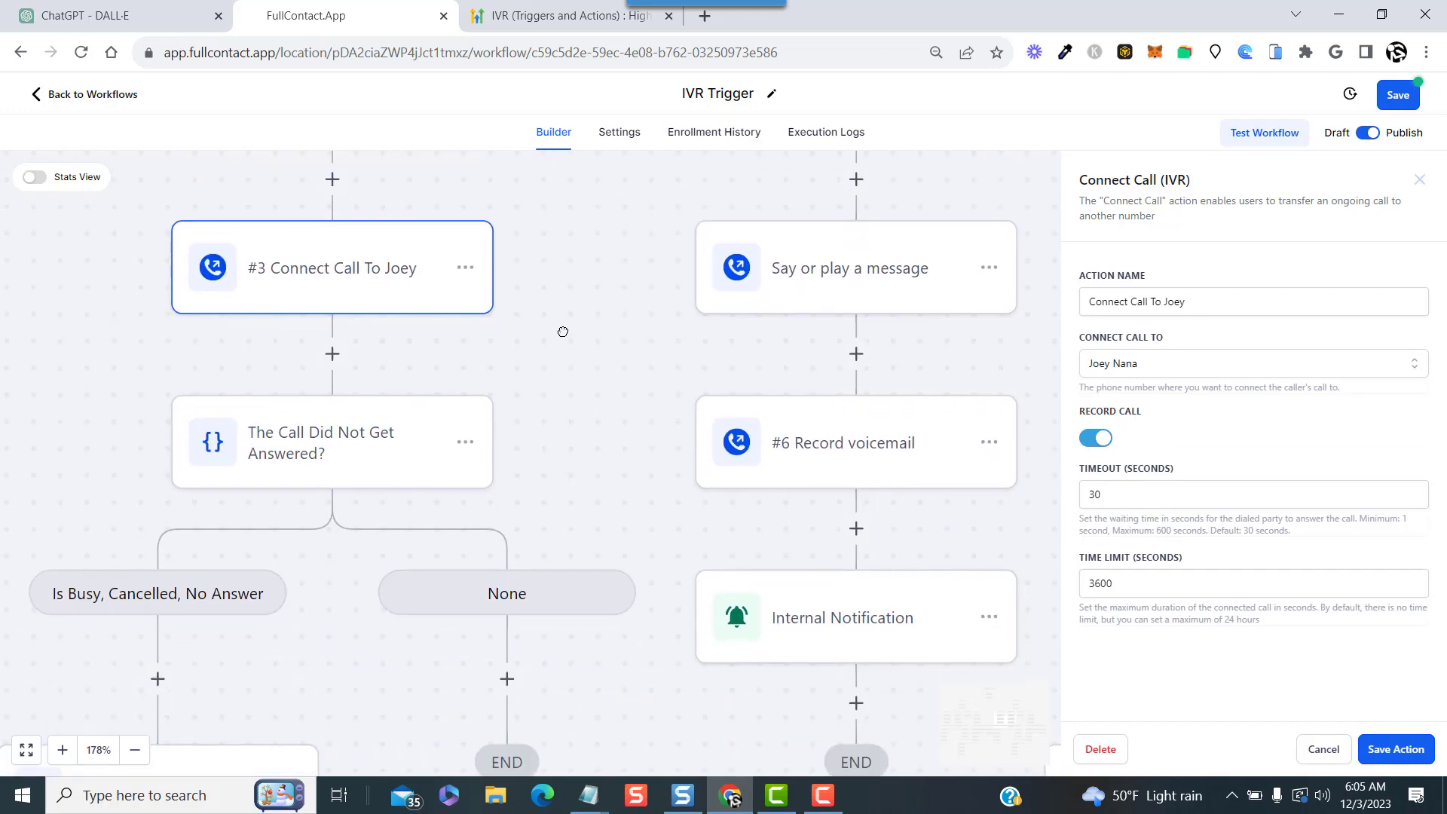
scroll(575, 382, "down", 3)
scroll(575, 381, "left", 1)
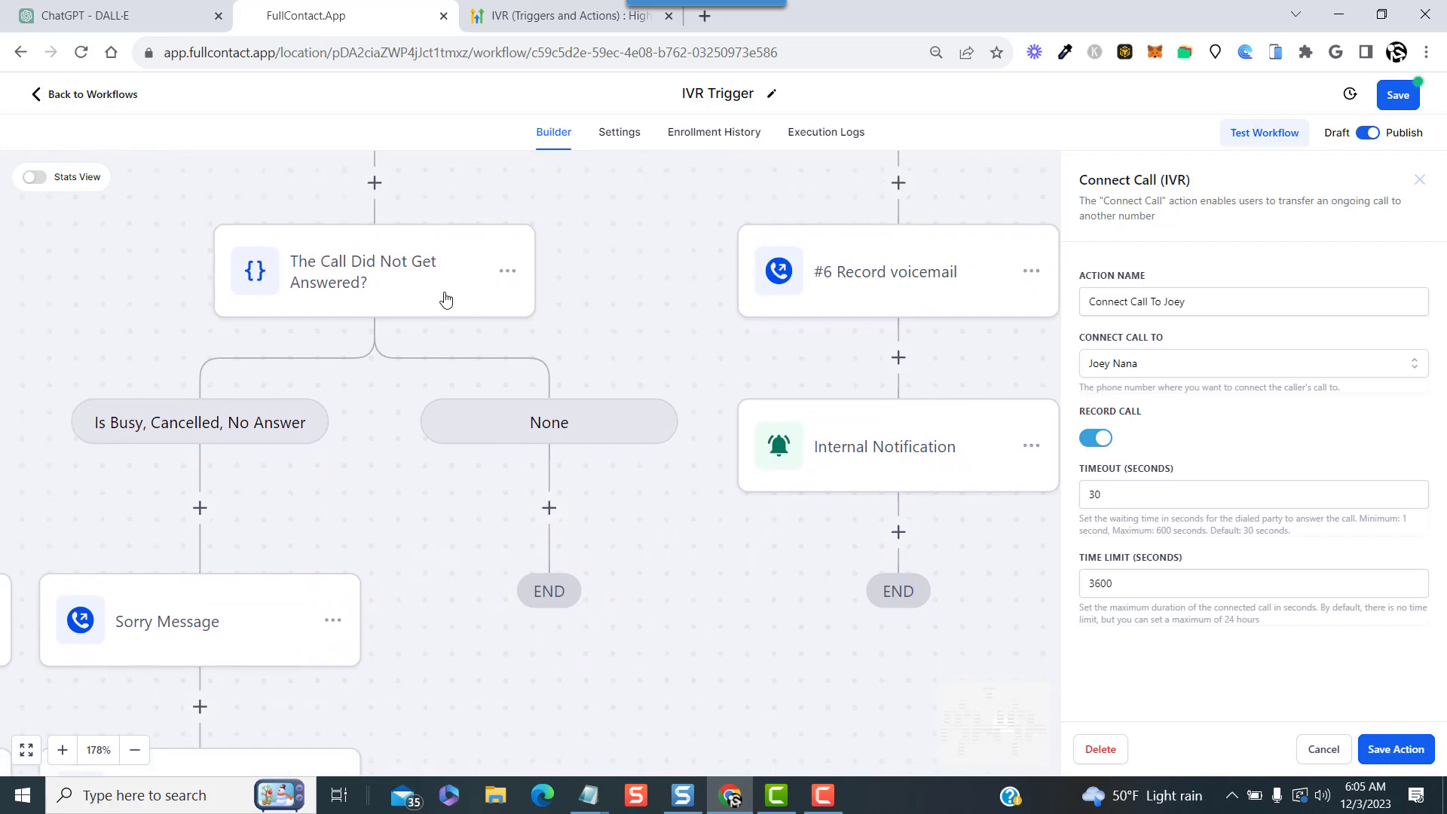
- Review the Busy, Canceled or No answer Call Status segments and save the condition
left_click(422, 293)
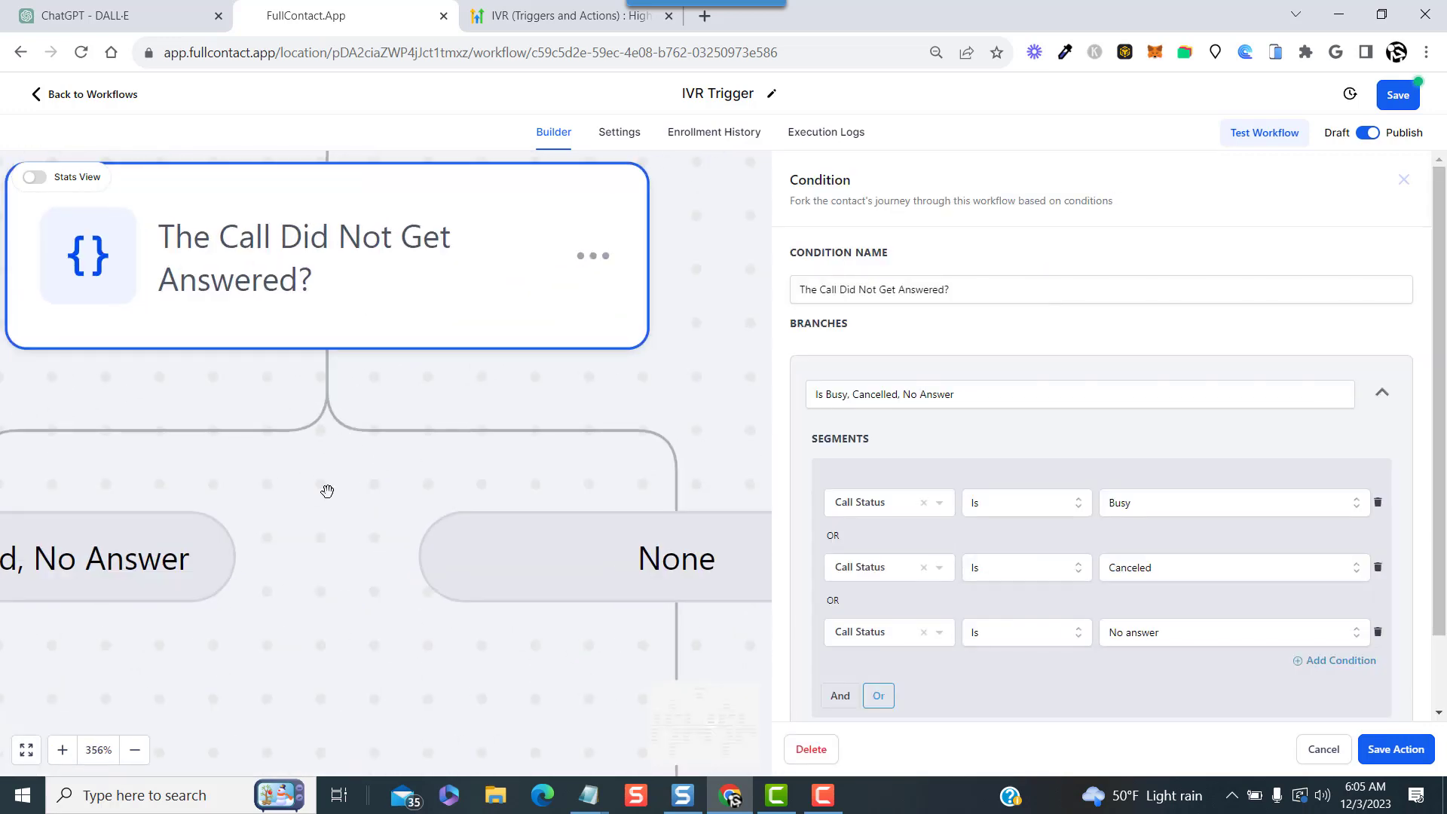
left_click_drag(327, 492, 614, 405)
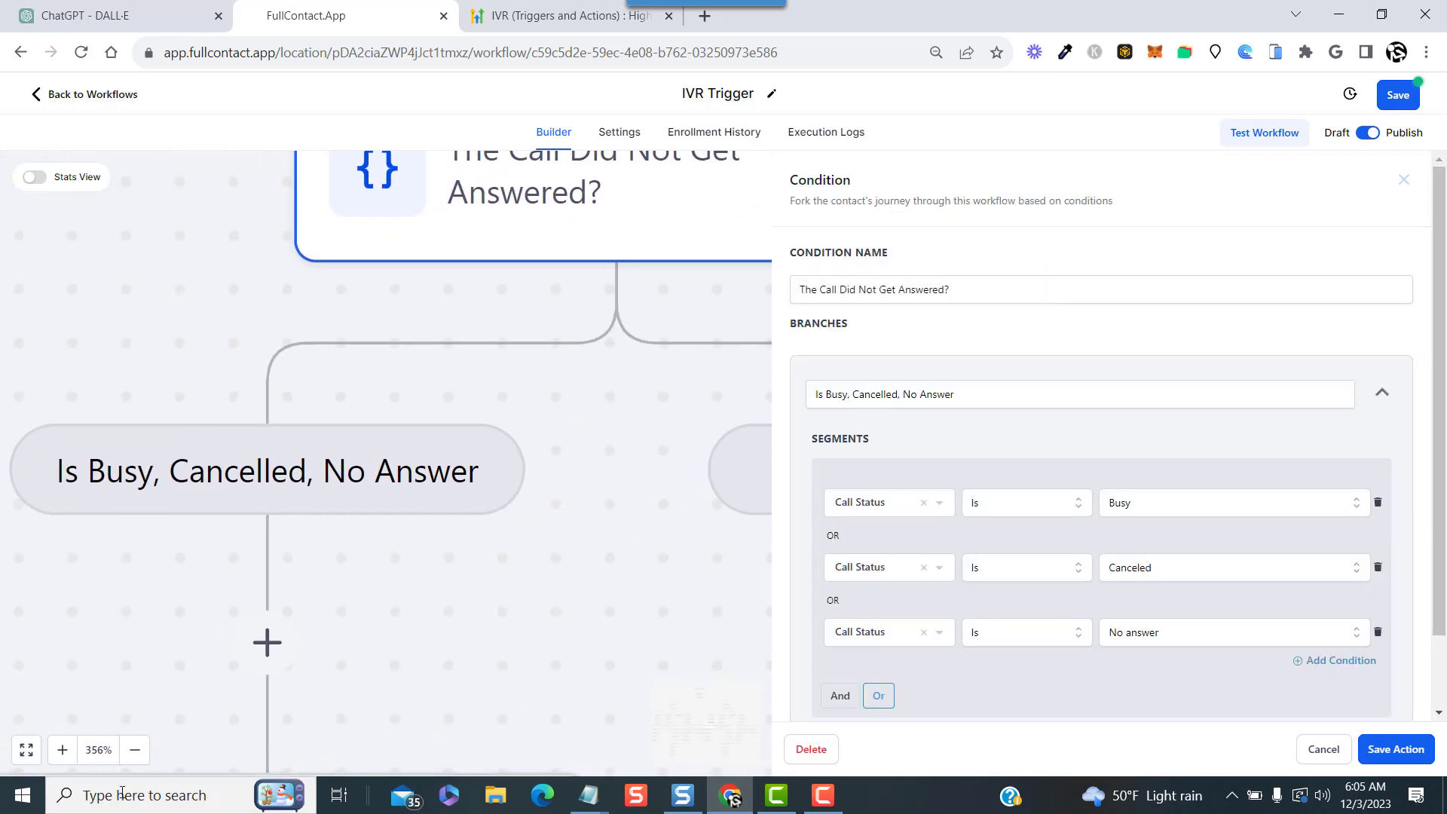
left_click(134, 750)
left_click(134, 749)
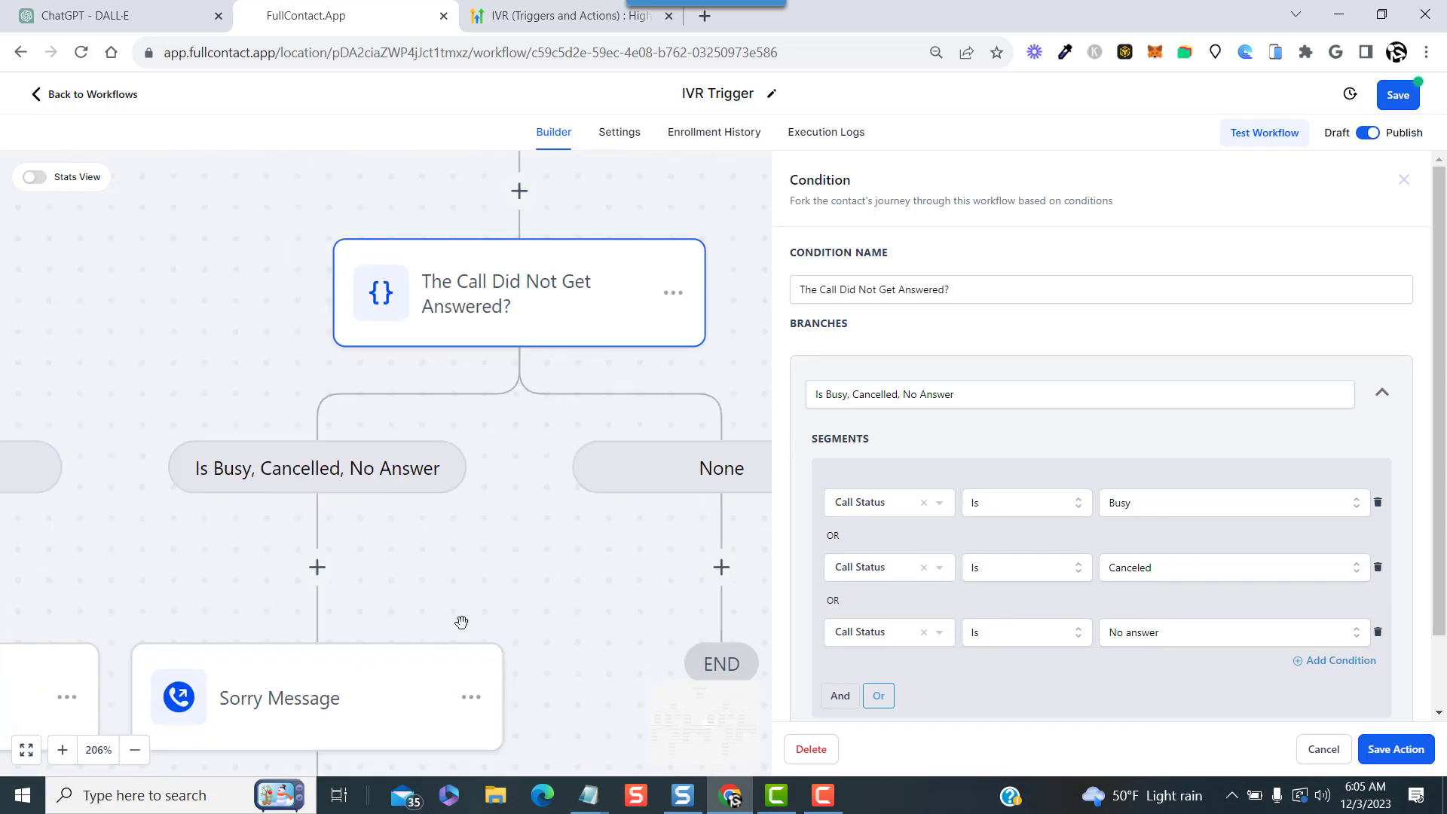
left_click_drag(583, 600, 565, 503)
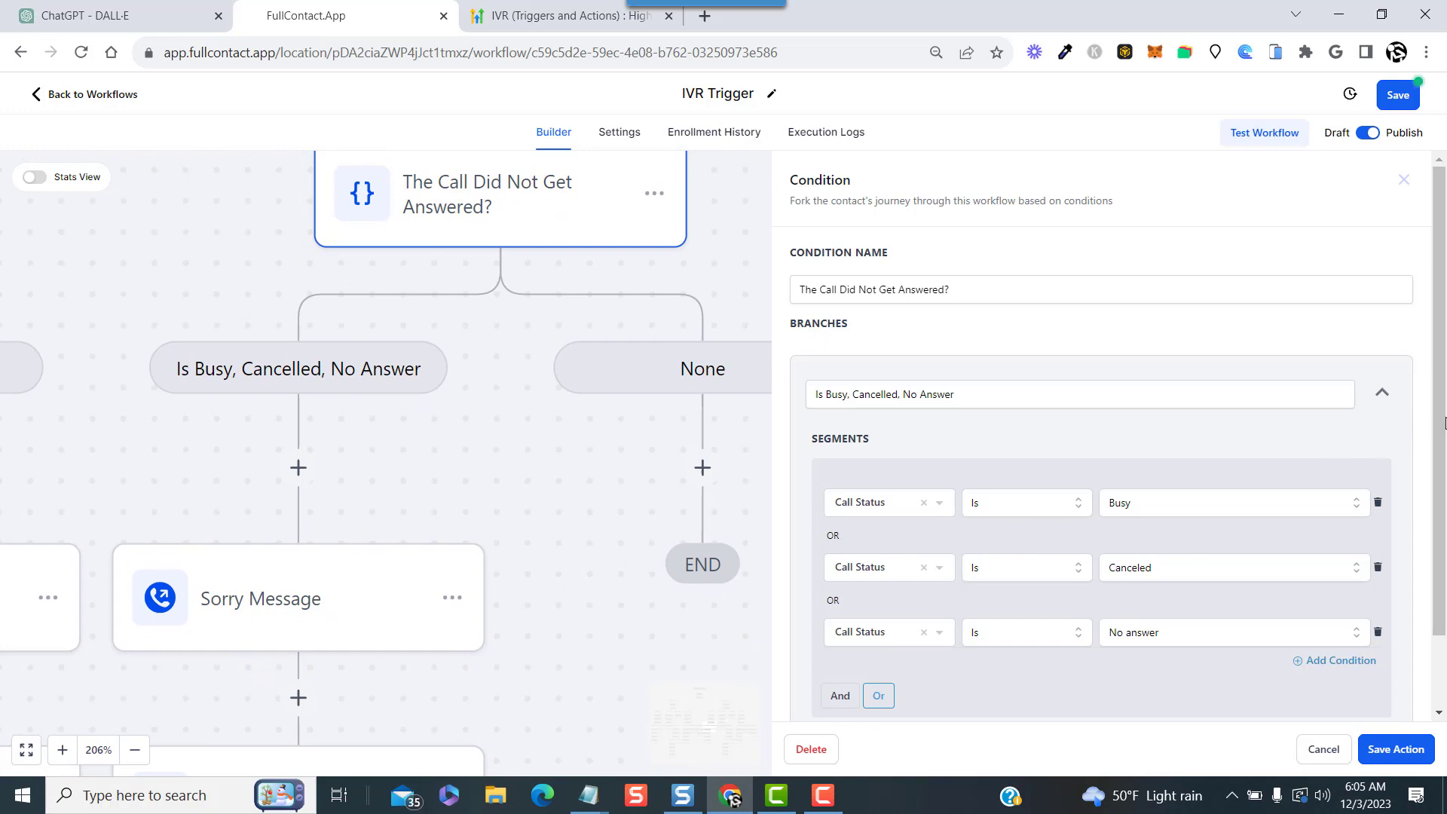
scroll(1445, 424, "down", 2)
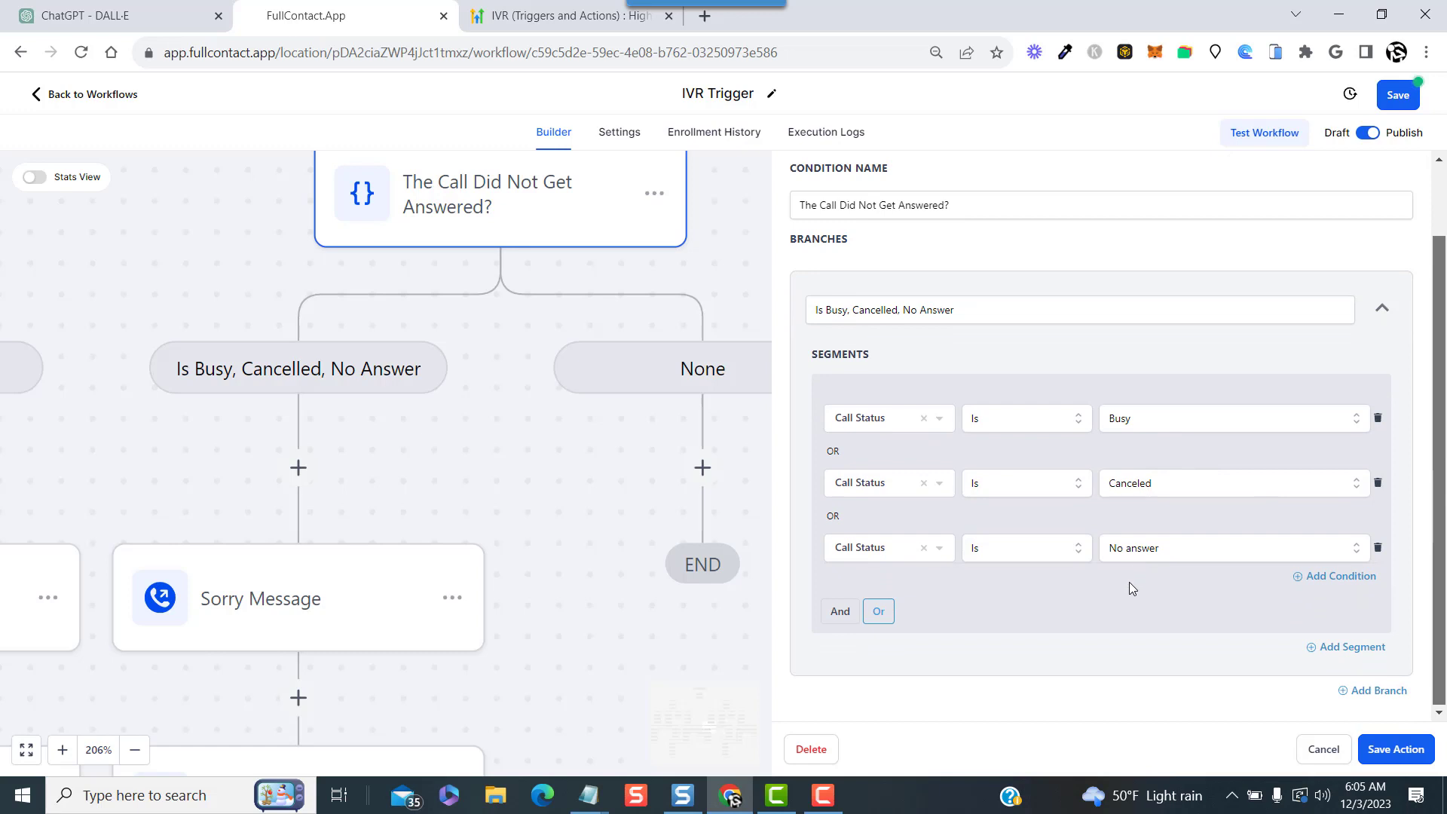
left_click_drag(1283, 662, 1387, 648)
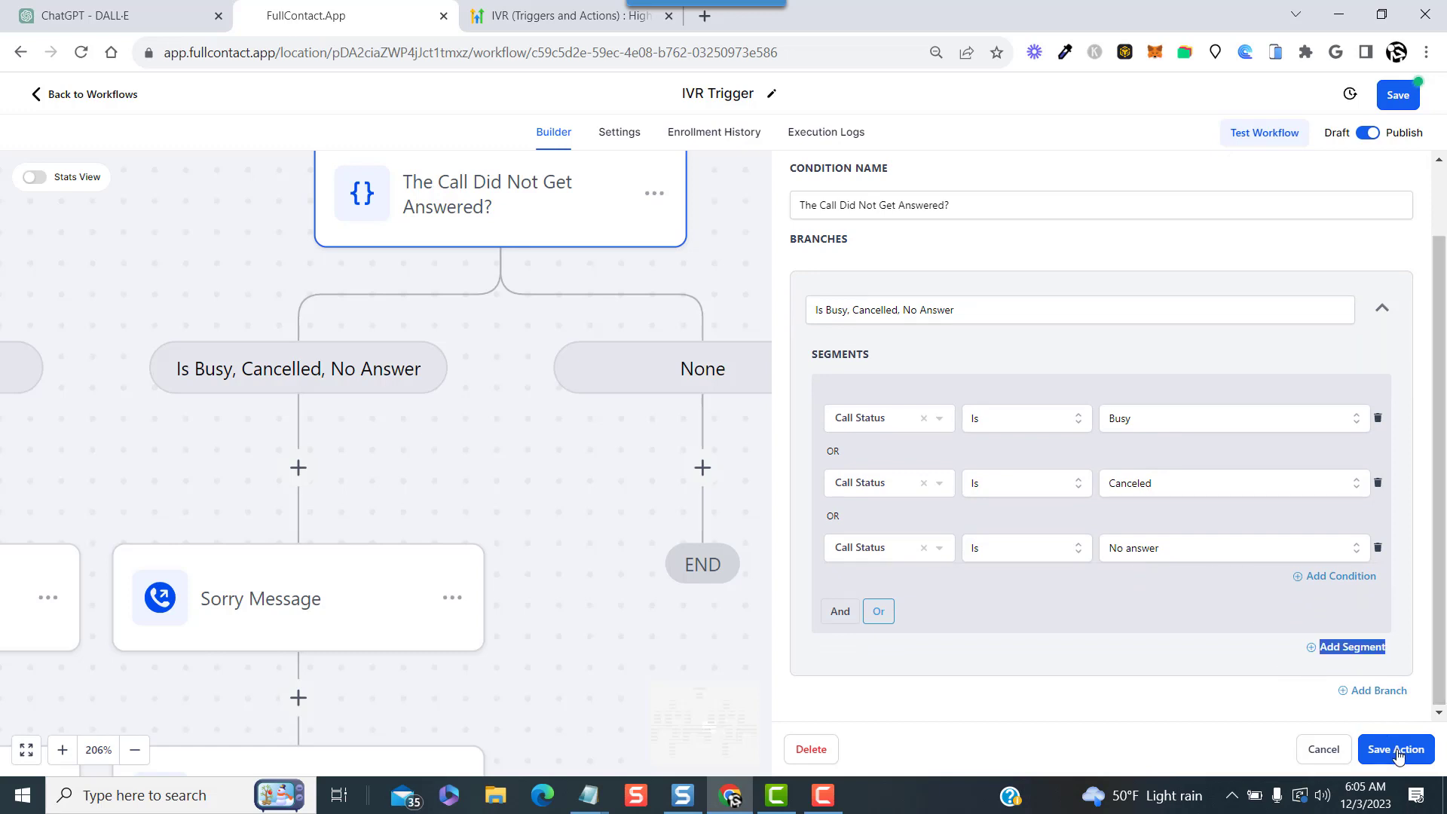
left_click(1398, 754)
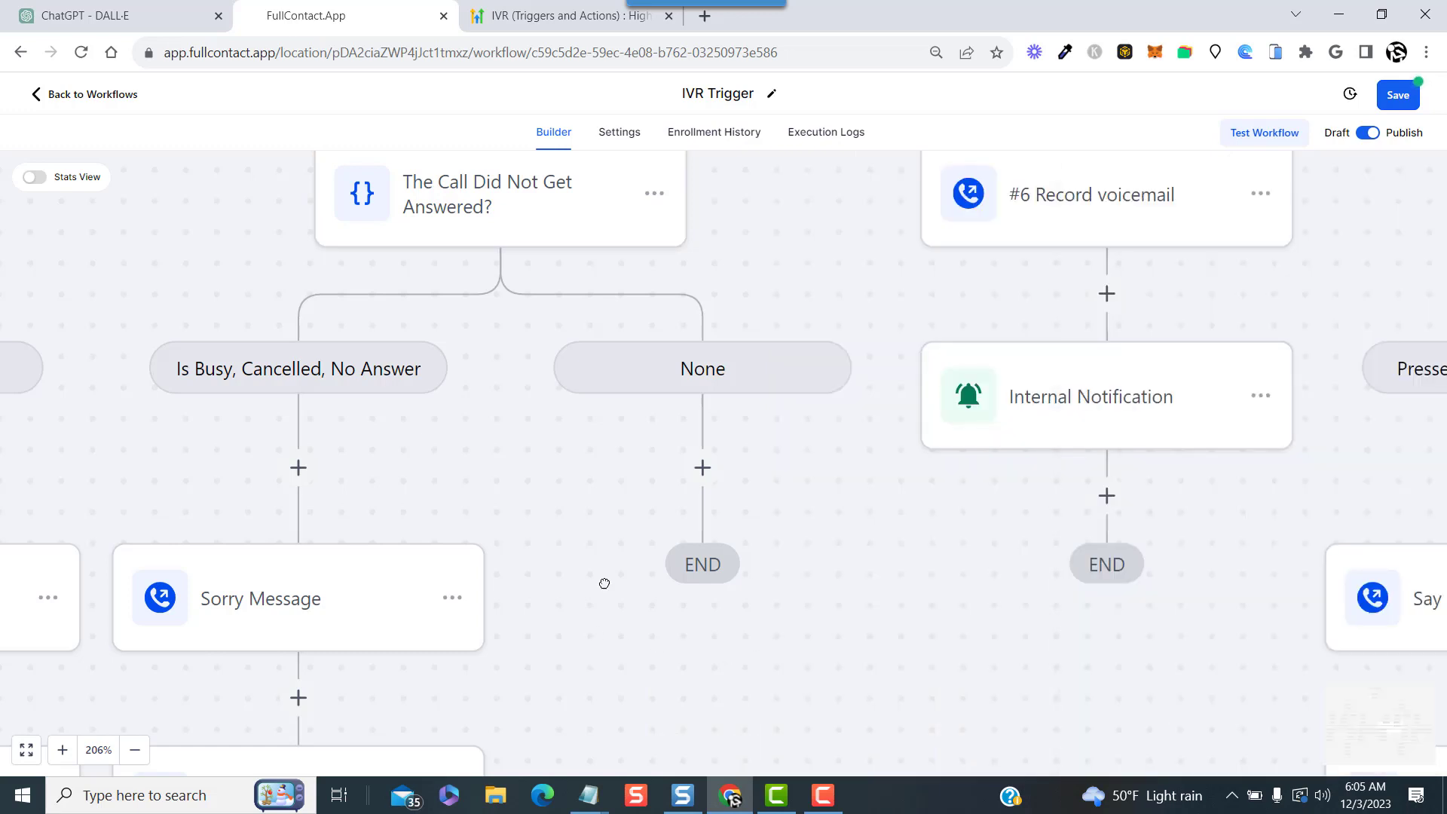
left_click_drag(604, 584, 652, 262)
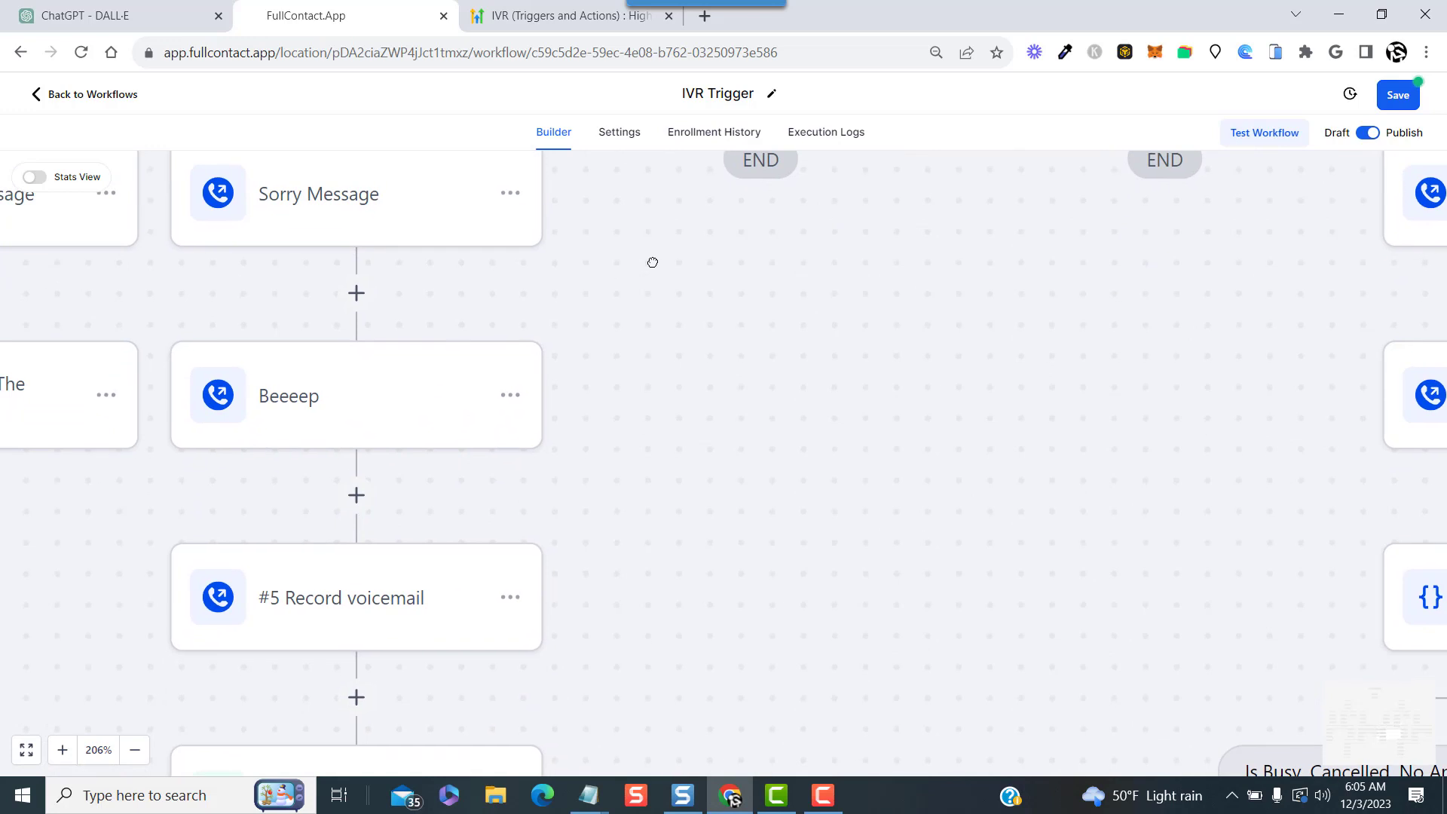
- Read the Sorry Message text at 119% zoom, then bring up the Beeeep step's settings
left_click(425, 206)
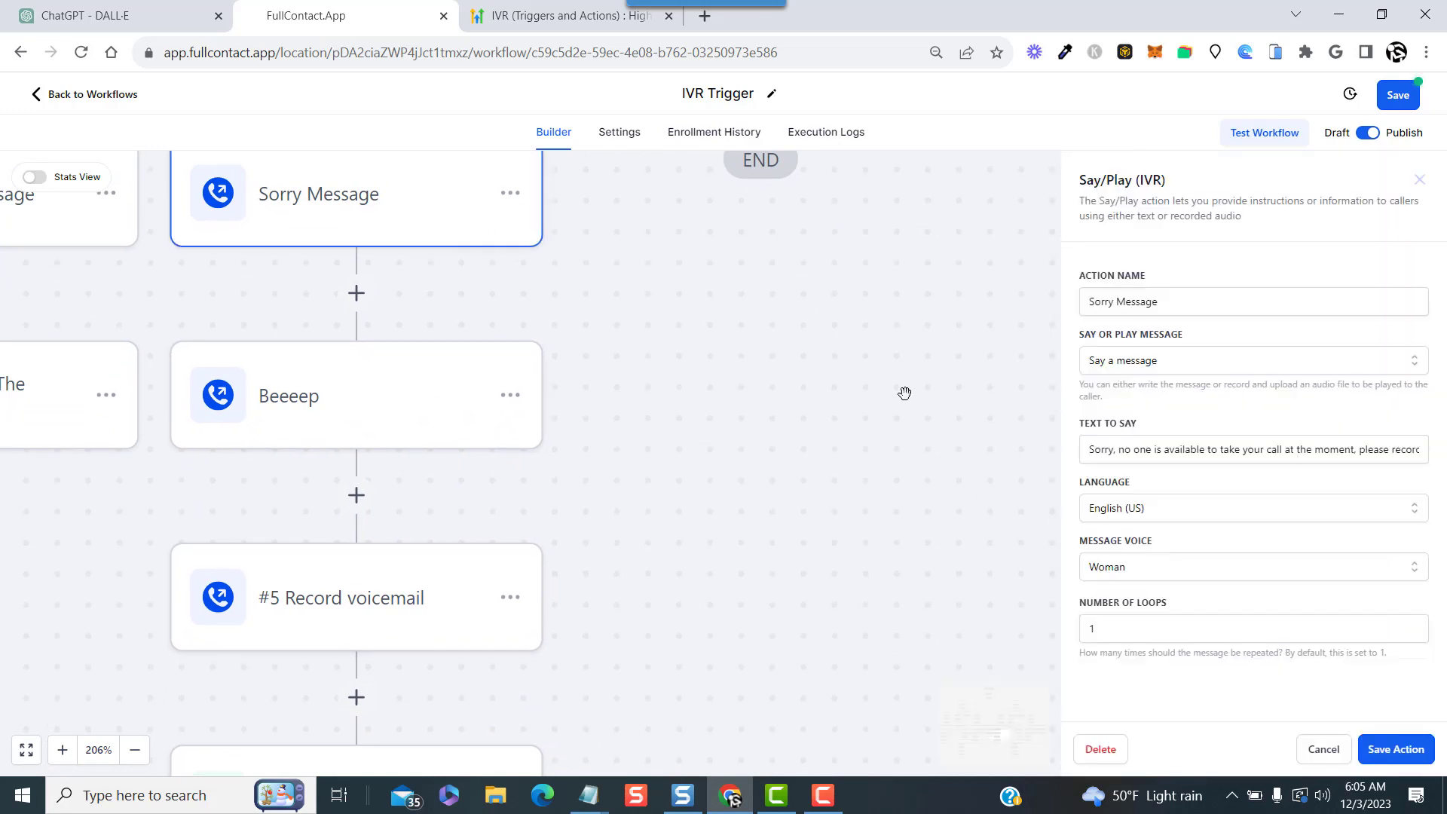
left_click(133, 754)
left_click(133, 754)
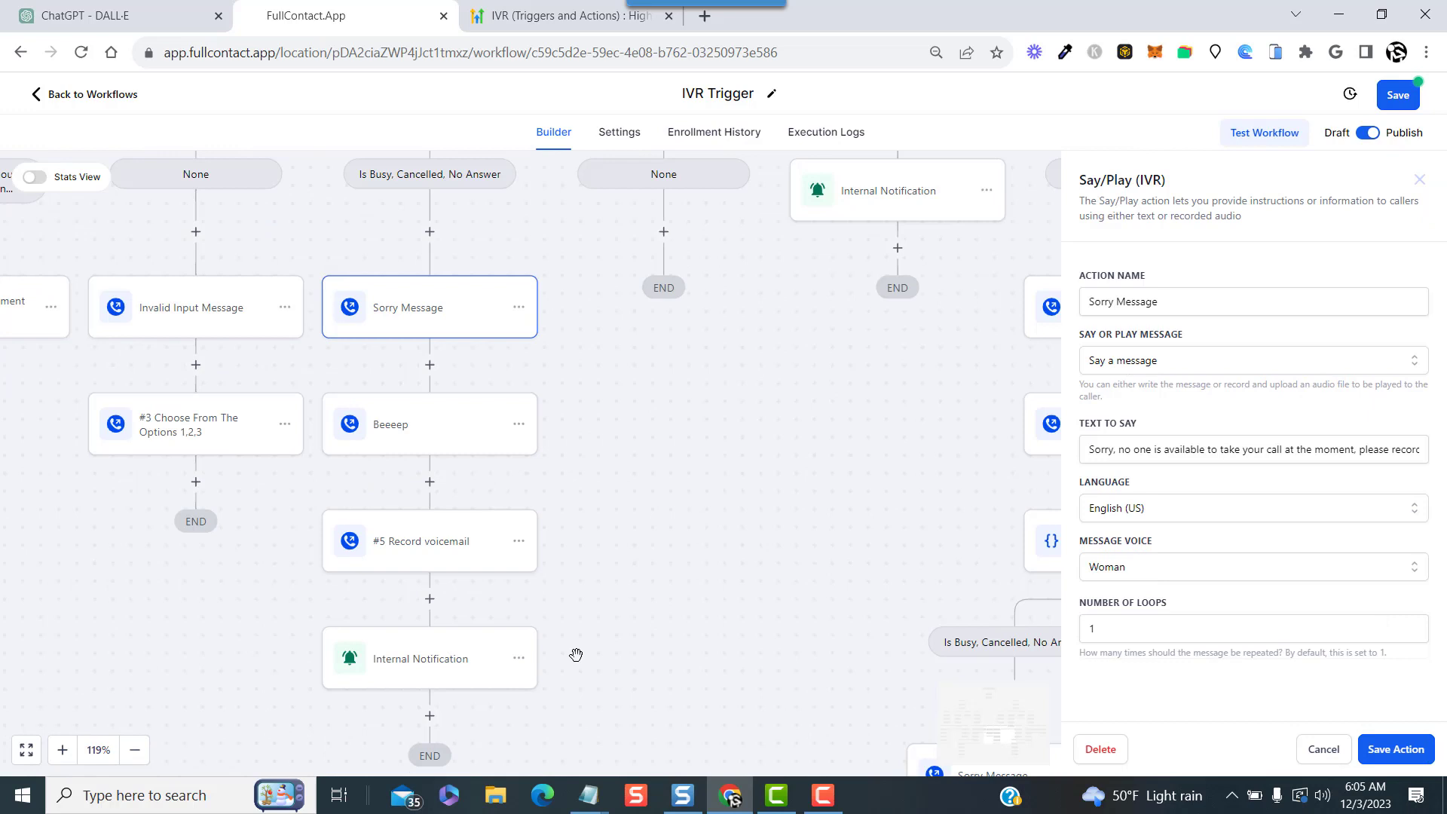
left_click_drag(577, 655, 565, 585)
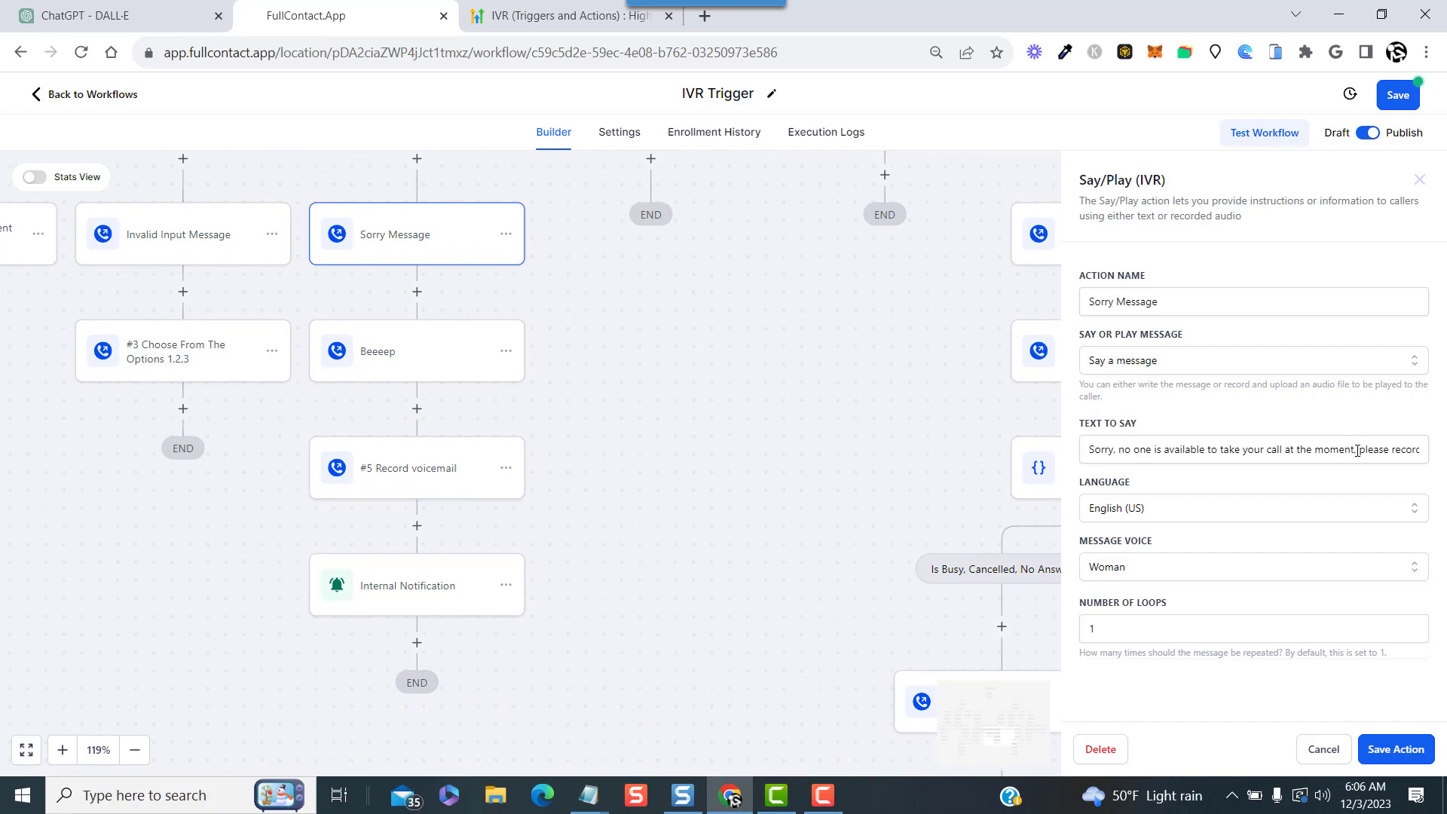
left_click_drag(1357, 450, 1421, 453)
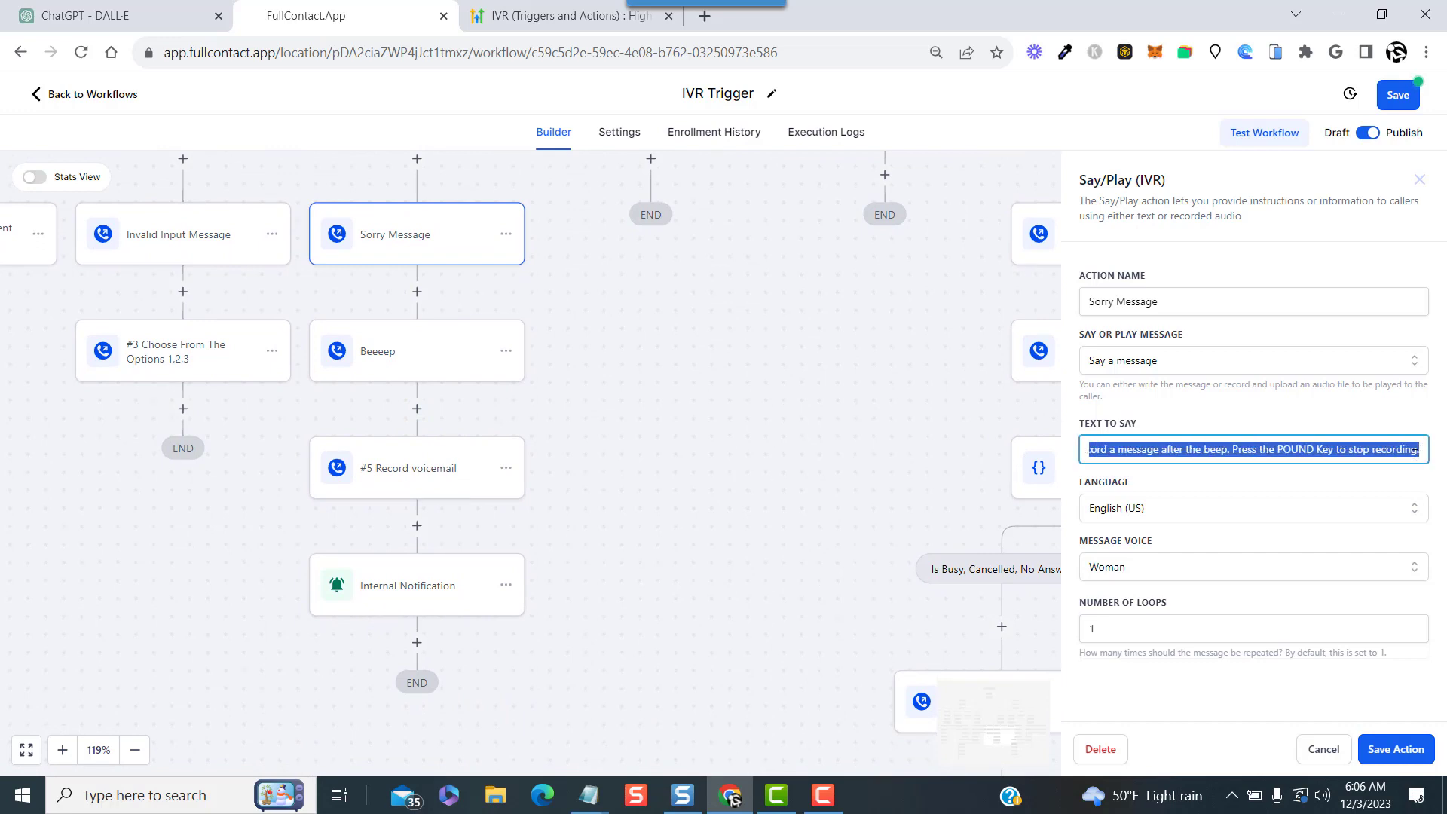
left_click(1222, 452)
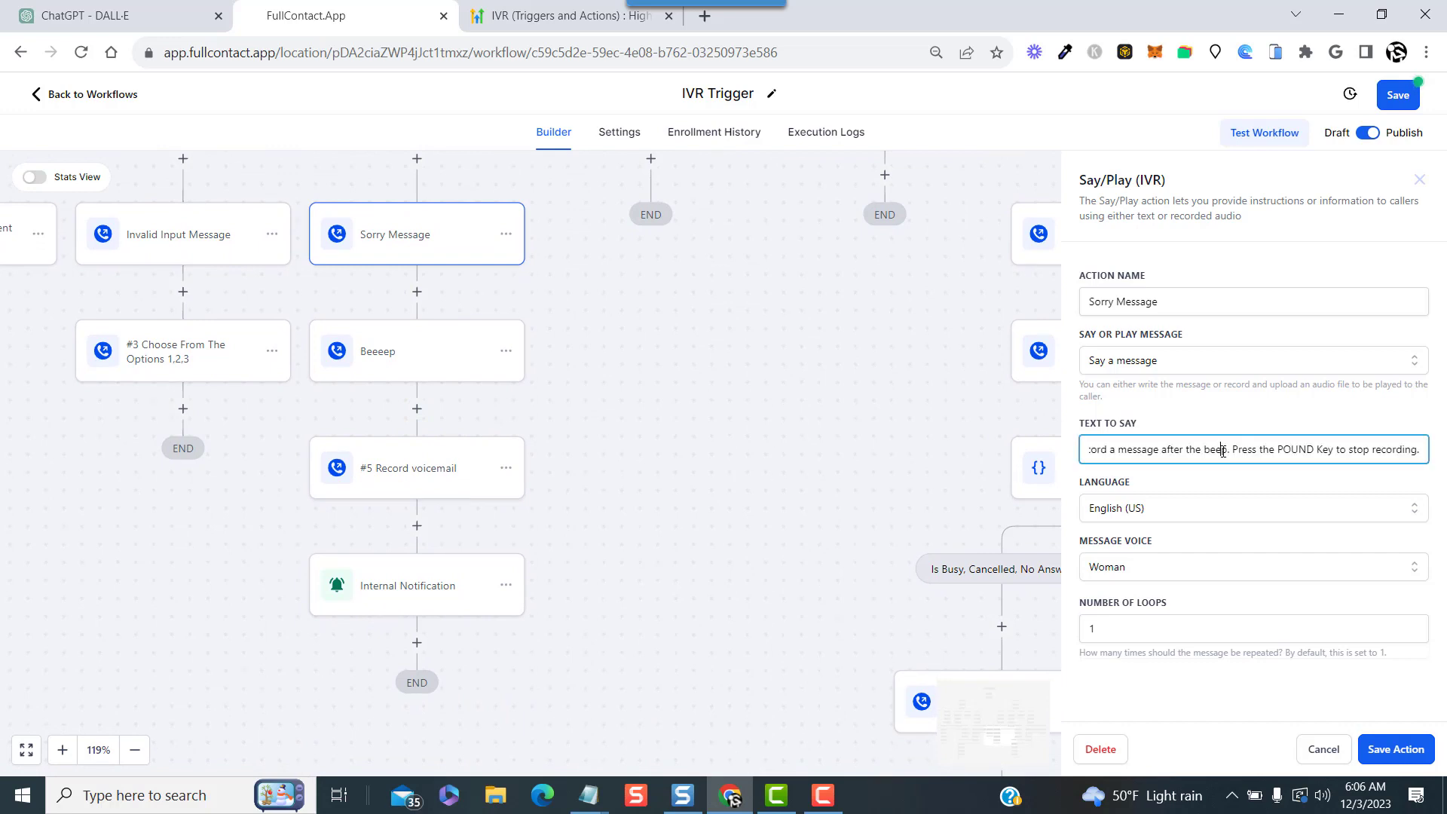
left_click(399, 361)
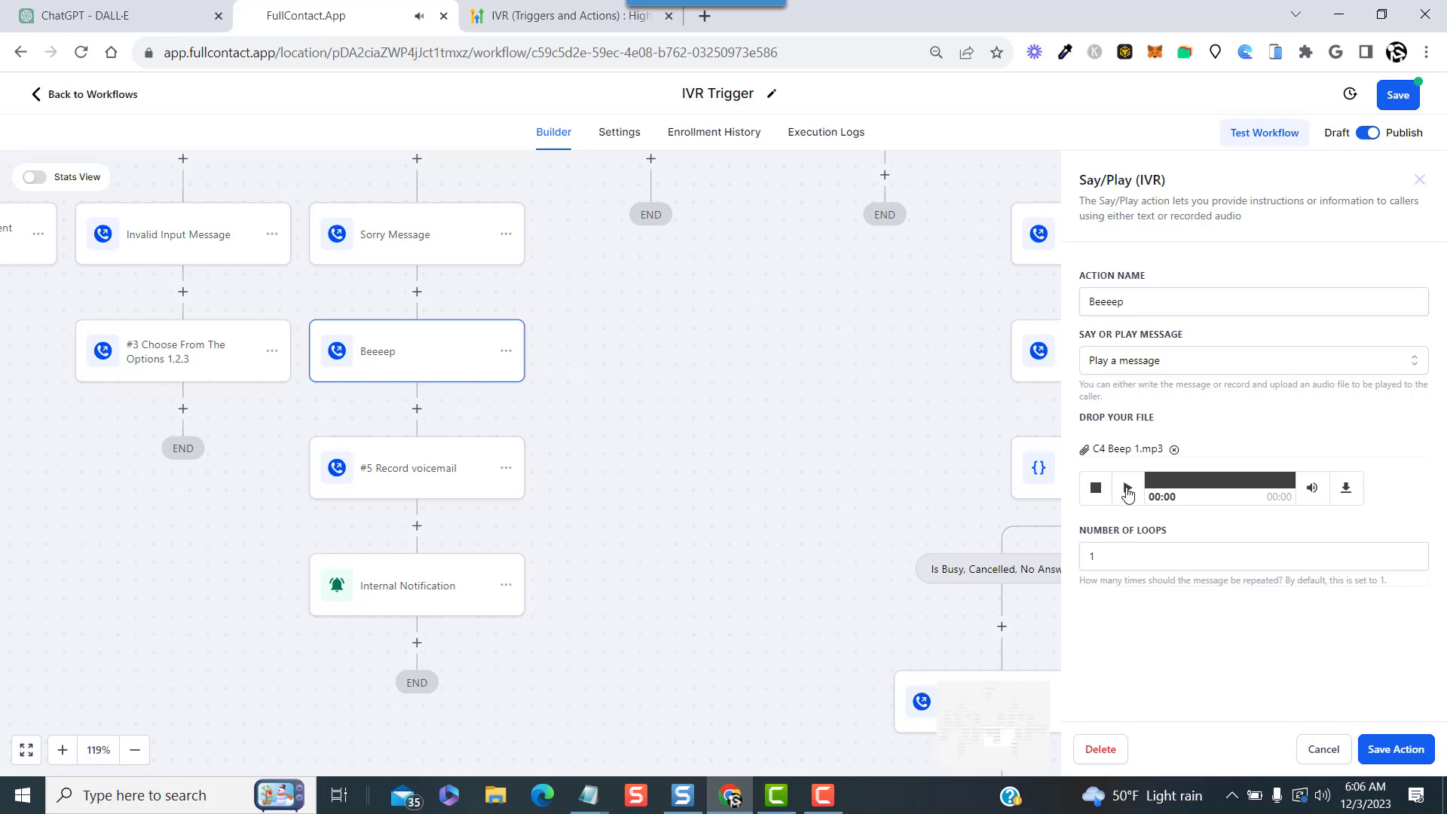
- Review the #5 Record voicemail and Internal Notification step settings
left_click(412, 480)
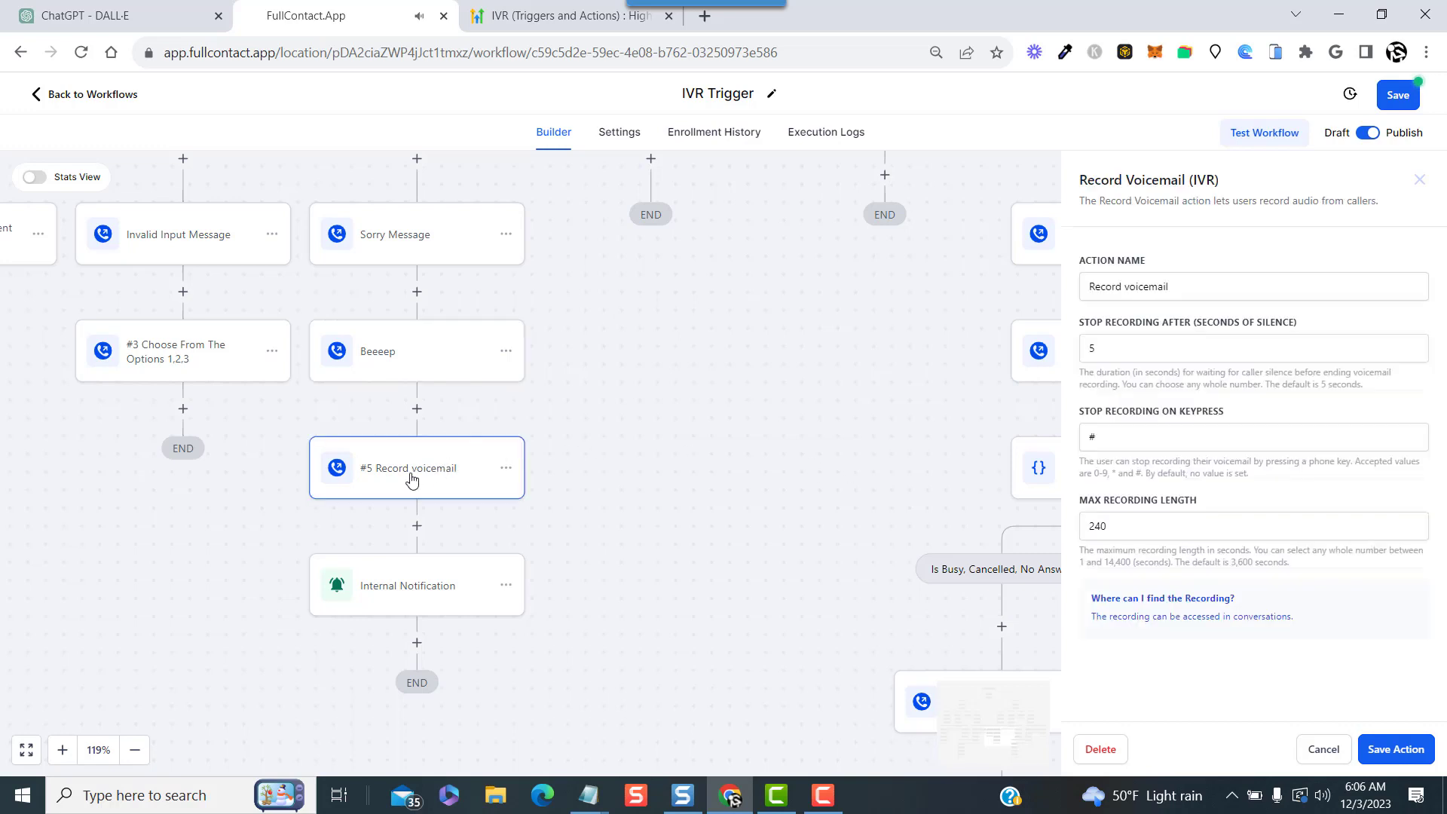
left_click(412, 600)
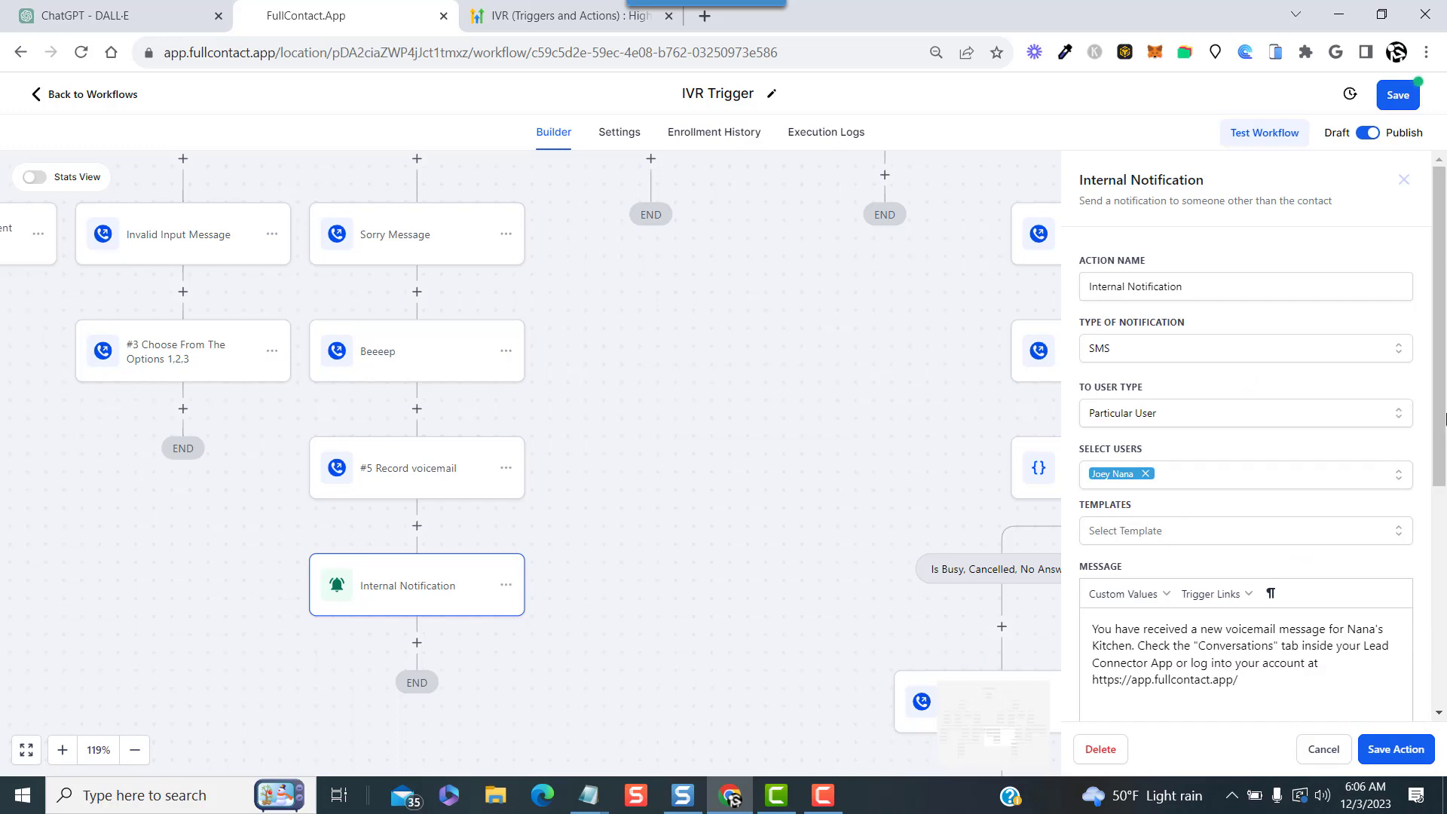
left_click_drag(1444, 419, 1445, 436)
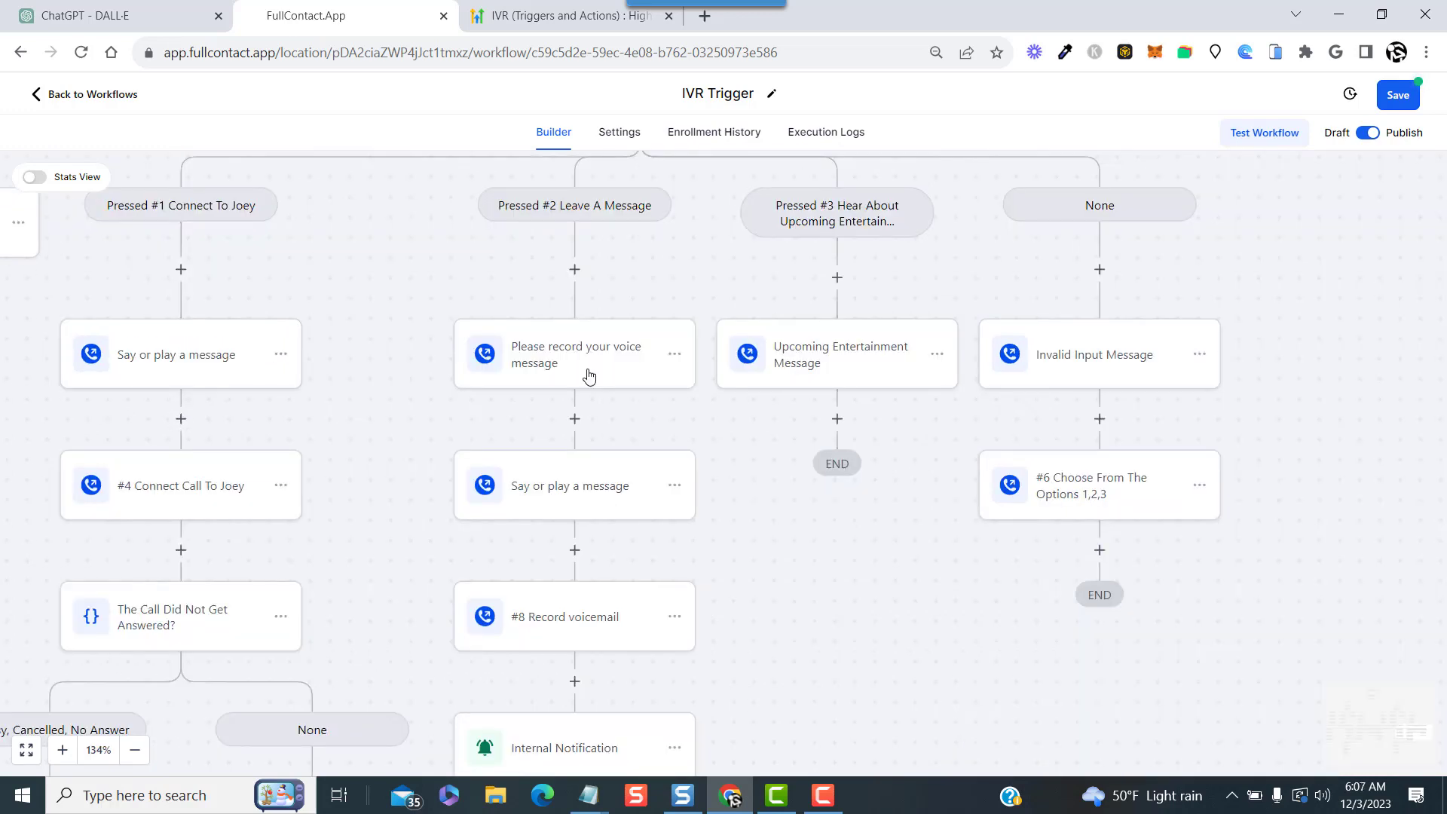
- Step through the Pressed #2 nodes, from the record-your-message prompt to Internal Notification
left_click(590, 377)
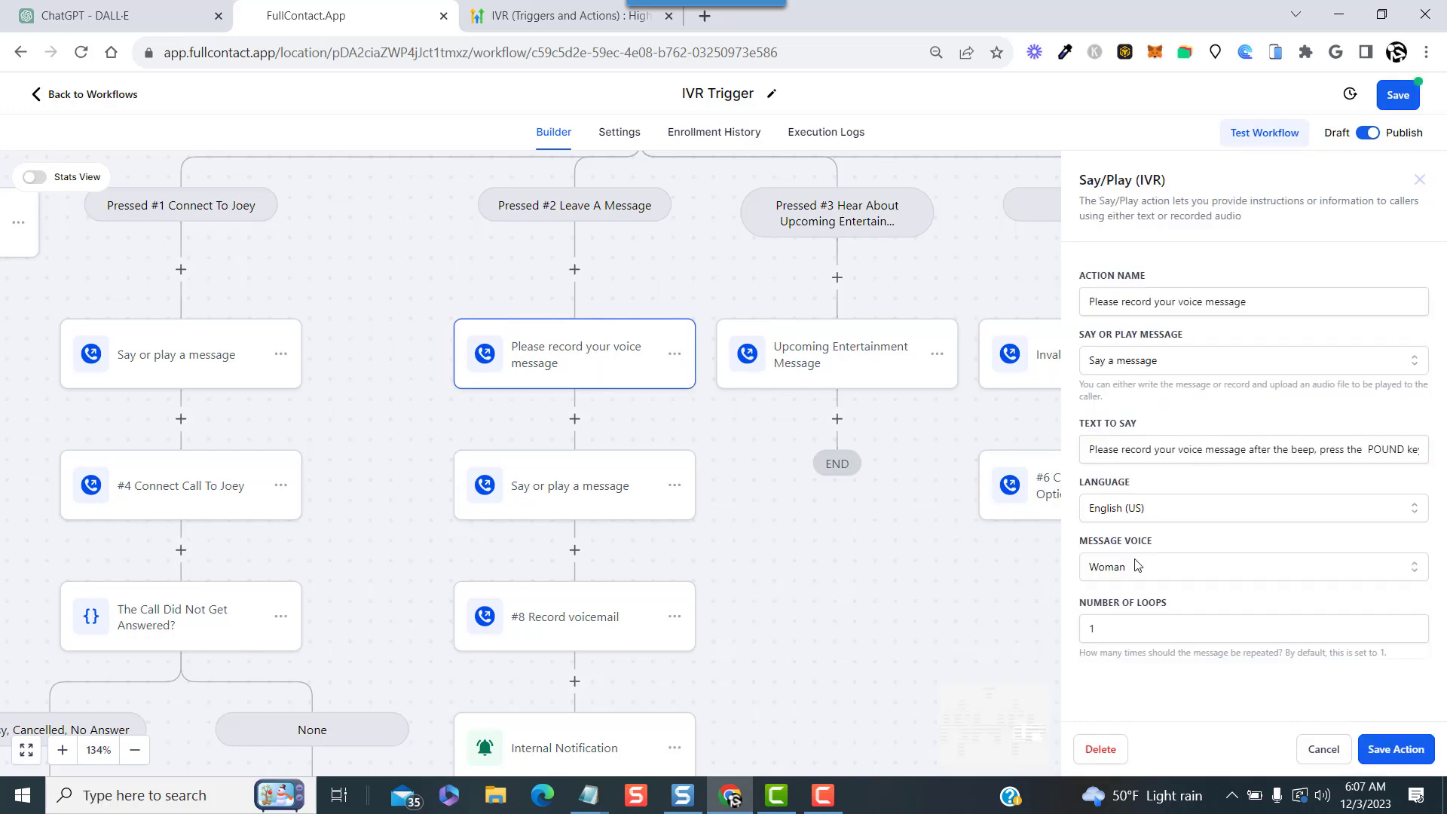
left_click(1318, 449)
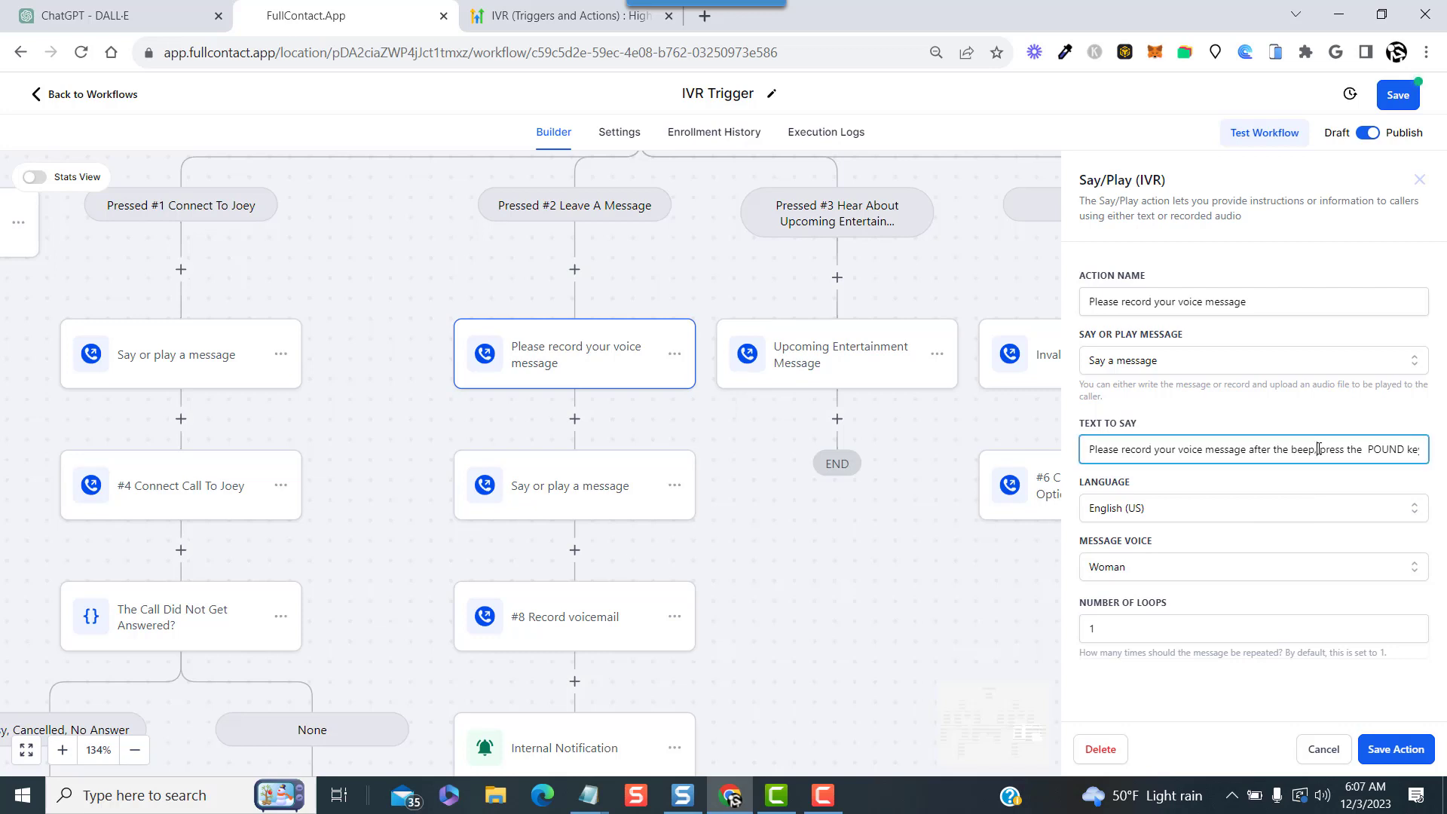
left_click_drag(1319, 449, 1438, 455)
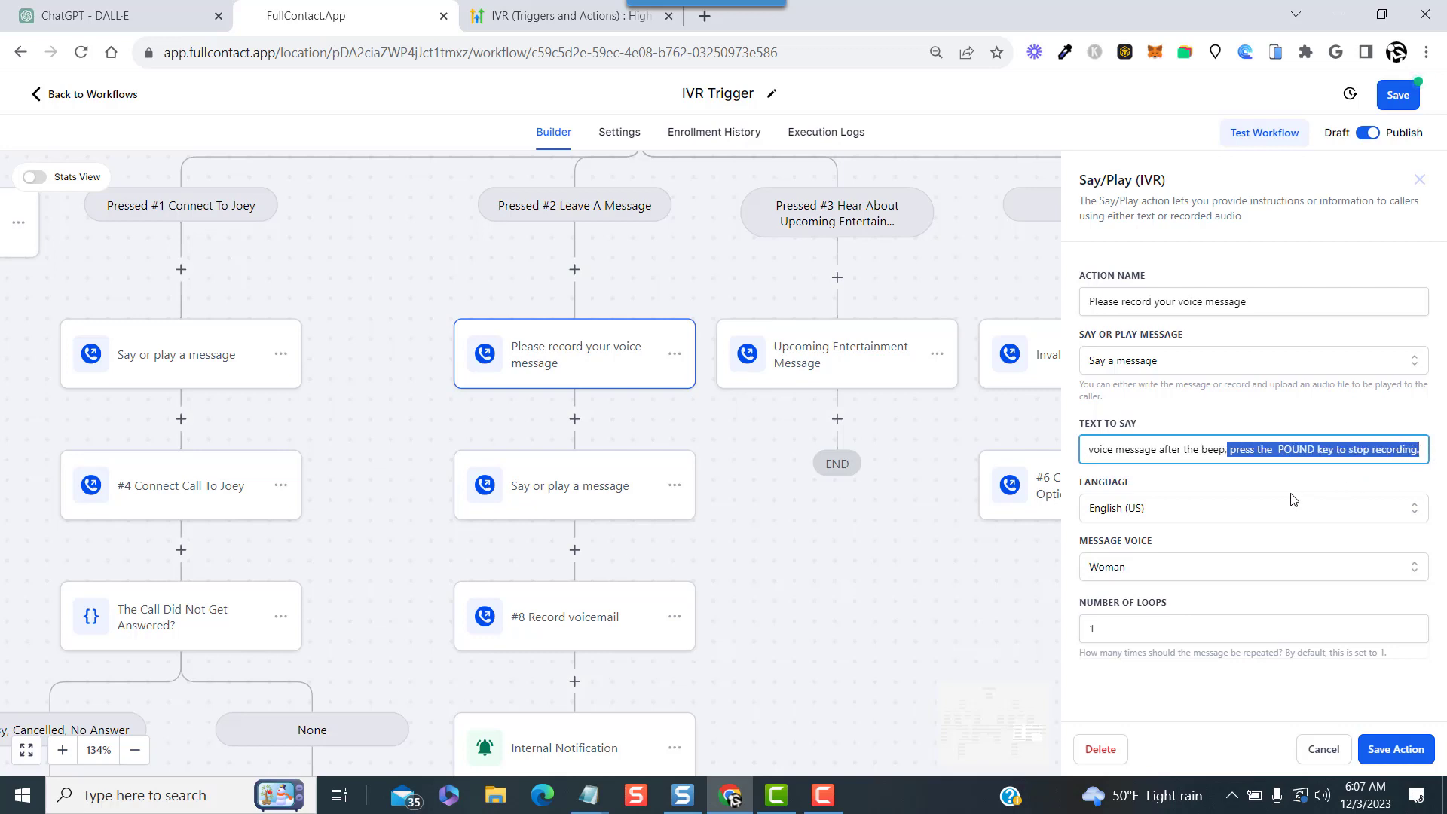
left_click(1193, 422)
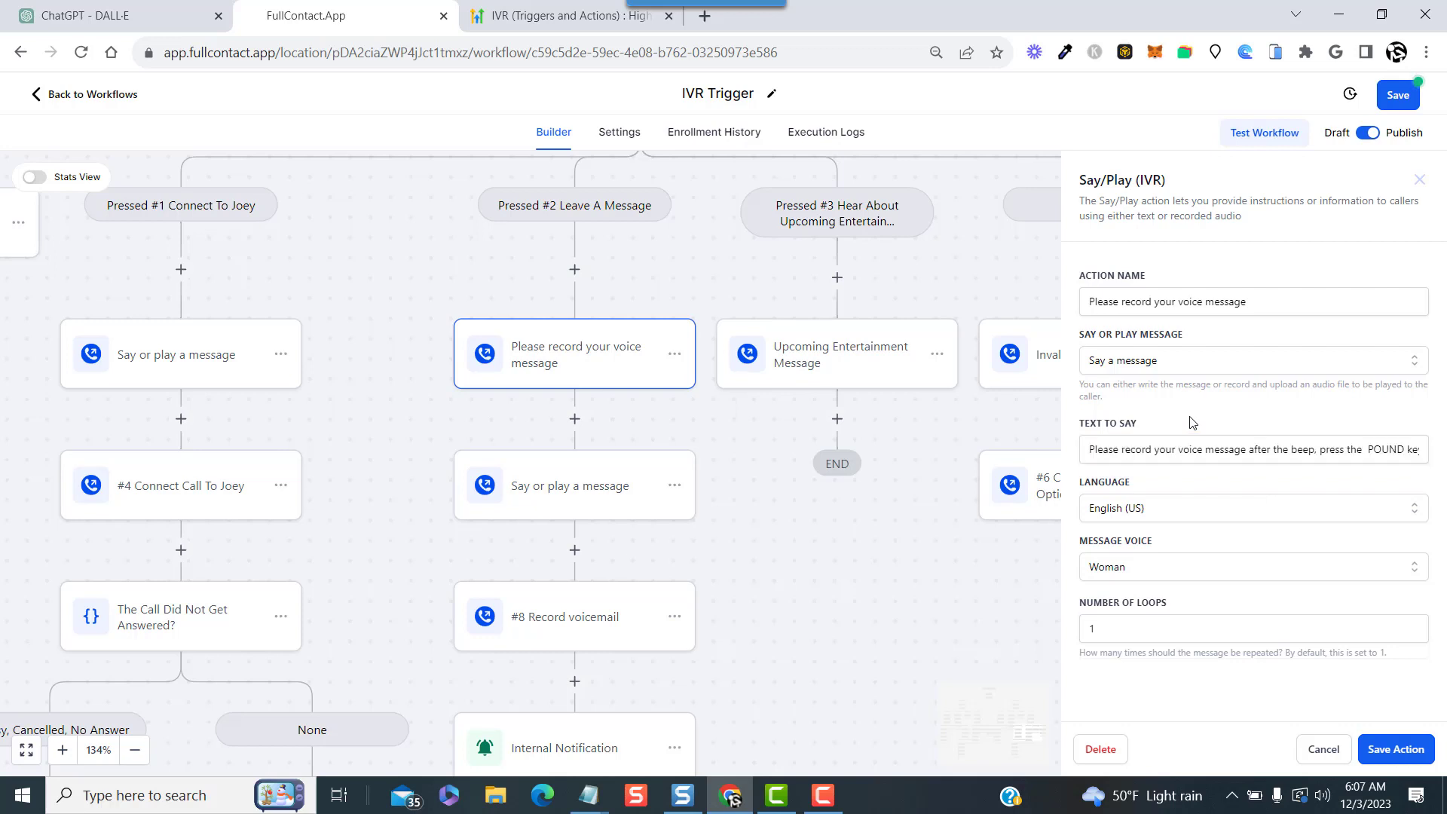
left_click(623, 497)
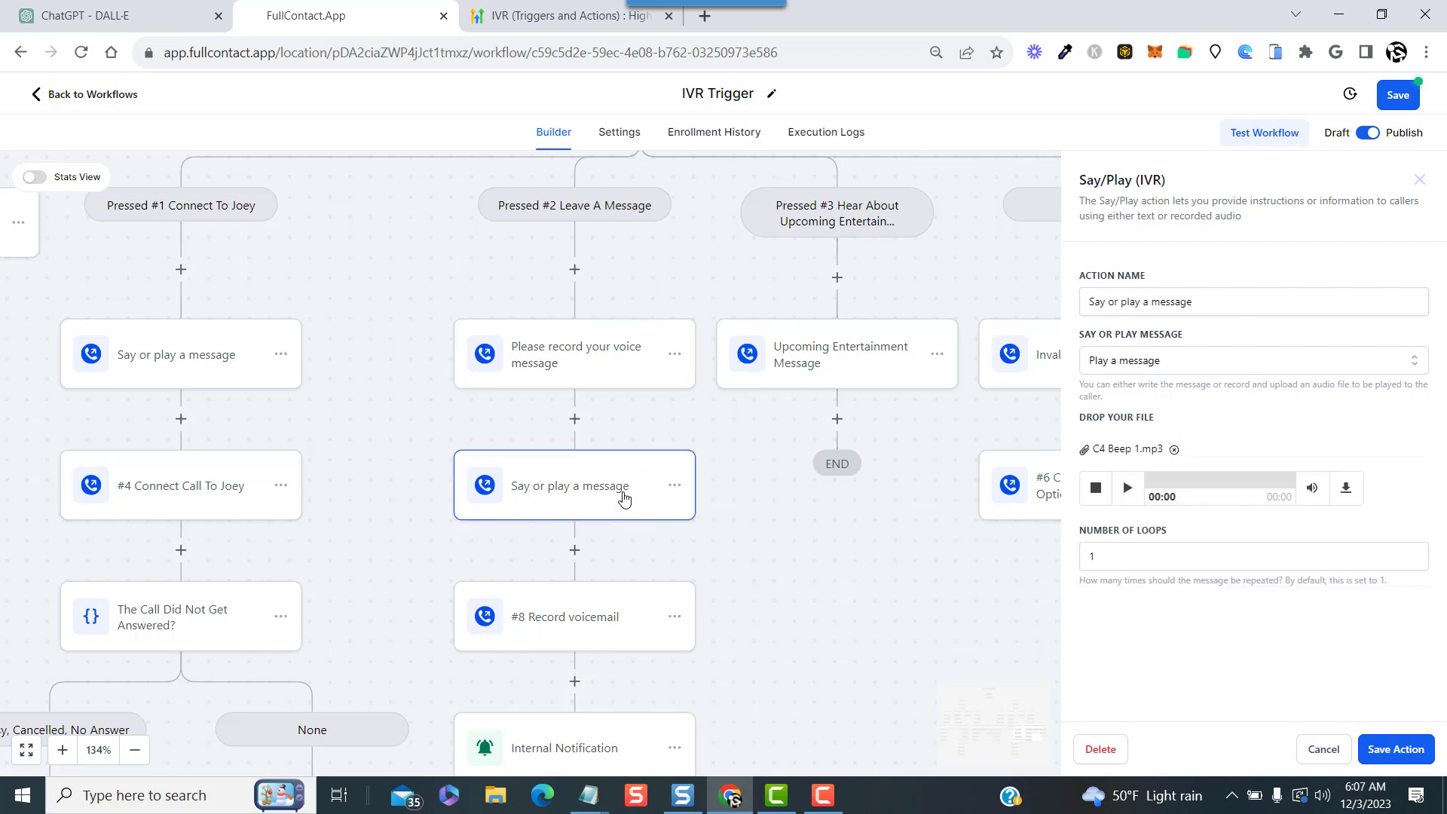
left_click(579, 628)
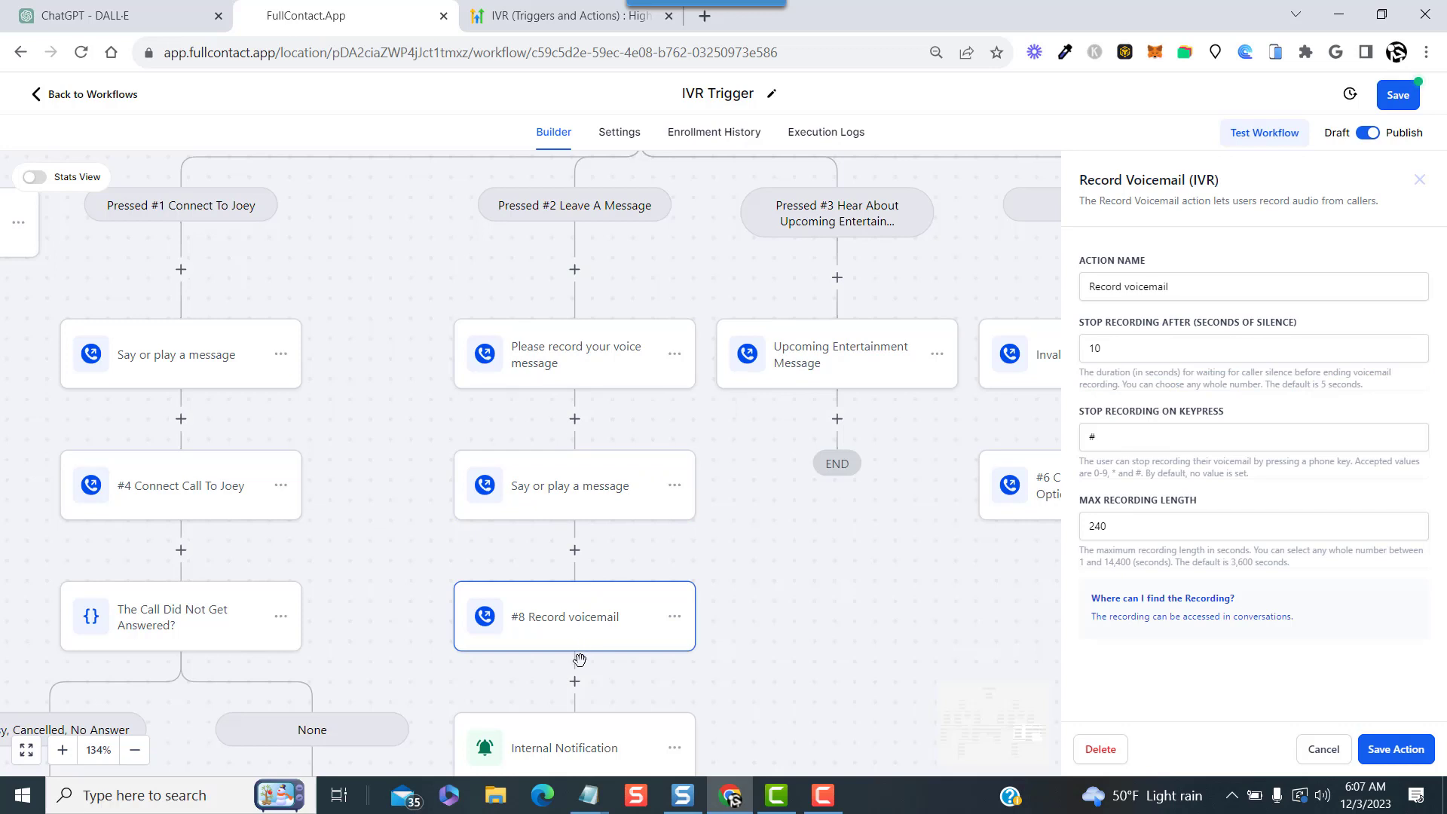
left_click(558, 763)
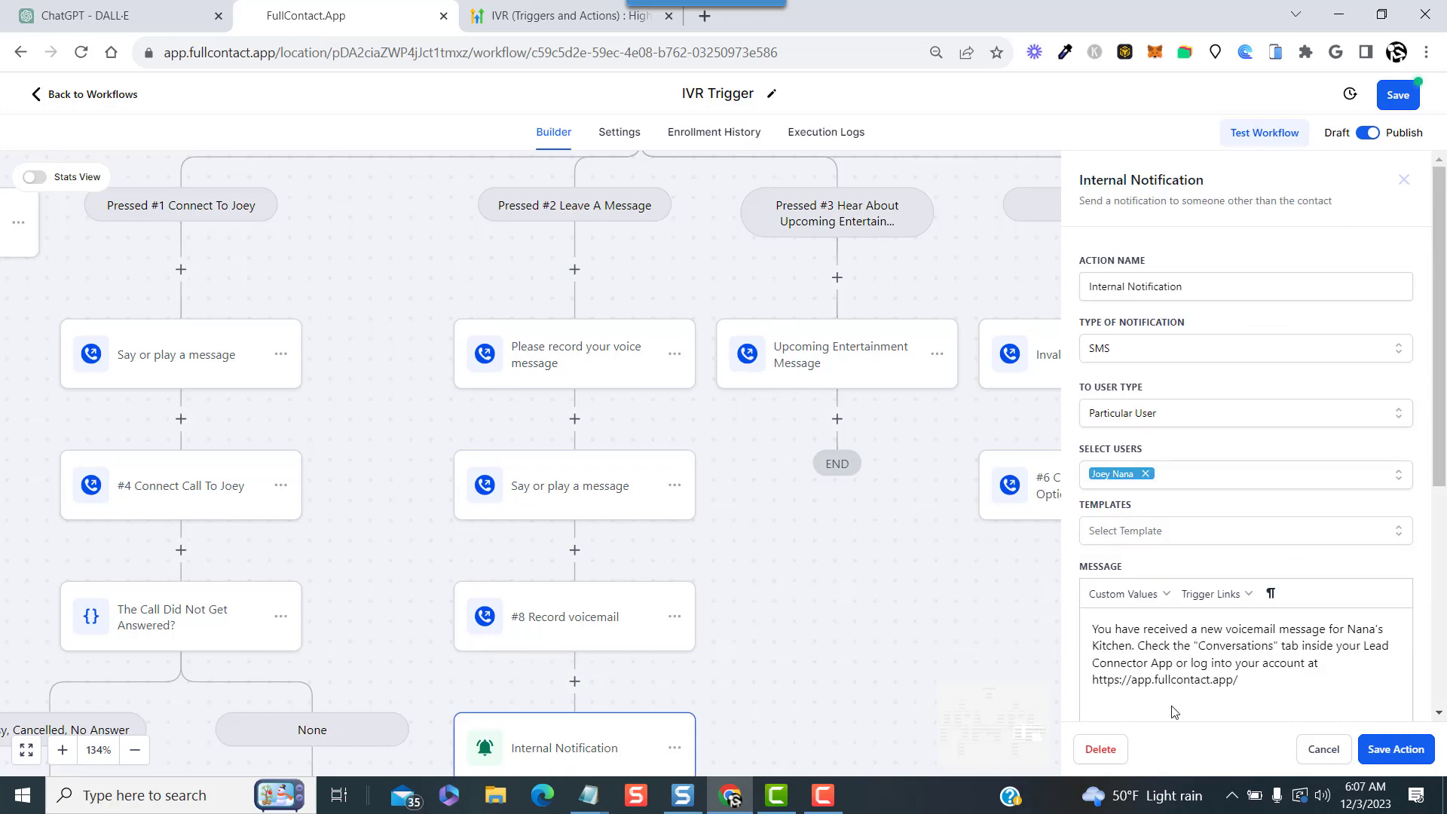
scroll(803, 371, "up", 2)
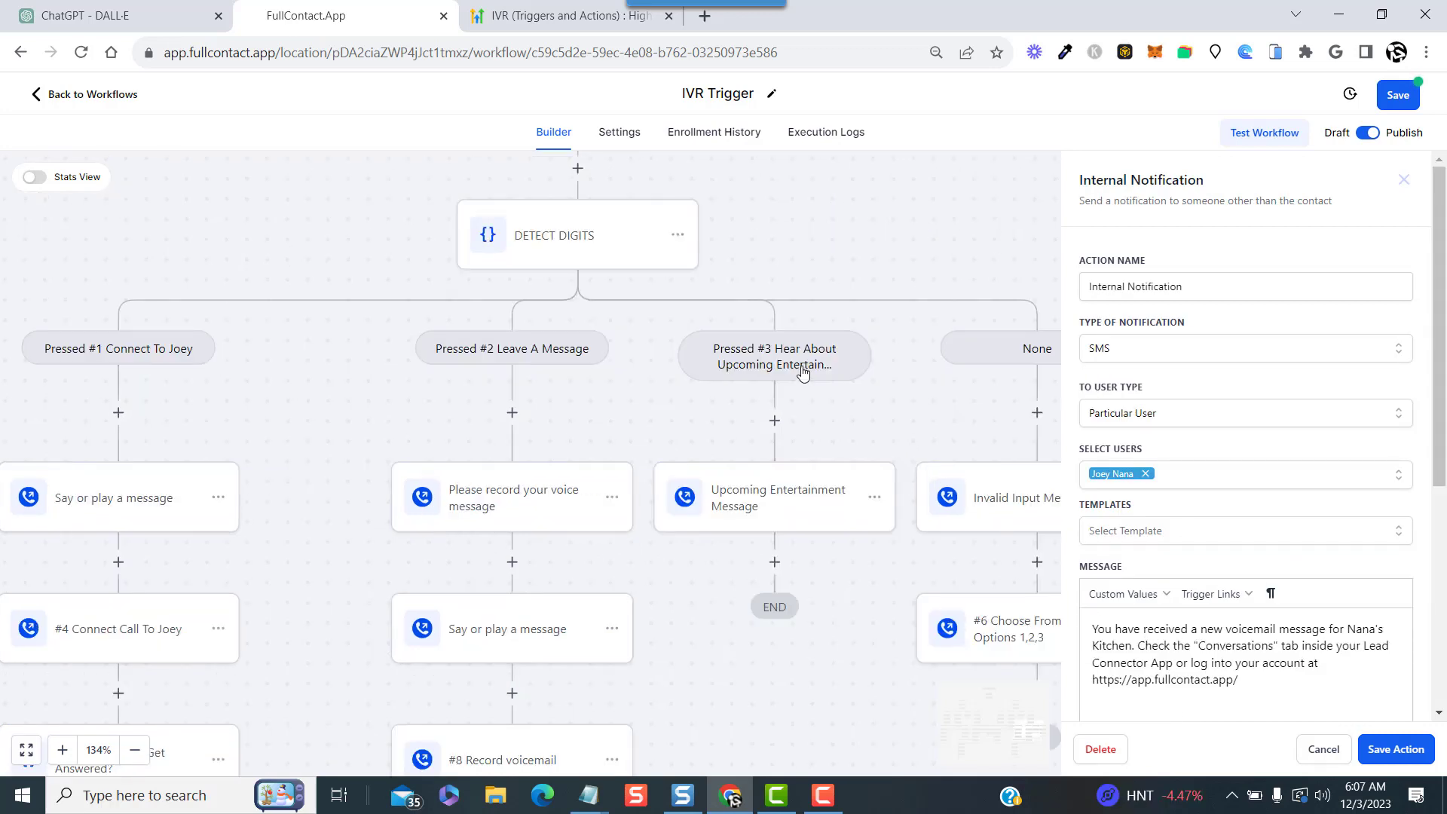
- Review the December entertainment schedule text in Upcoming Entertainment Message, then save the step
left_click(777, 520)
scroll(776, 519, "up", 1)
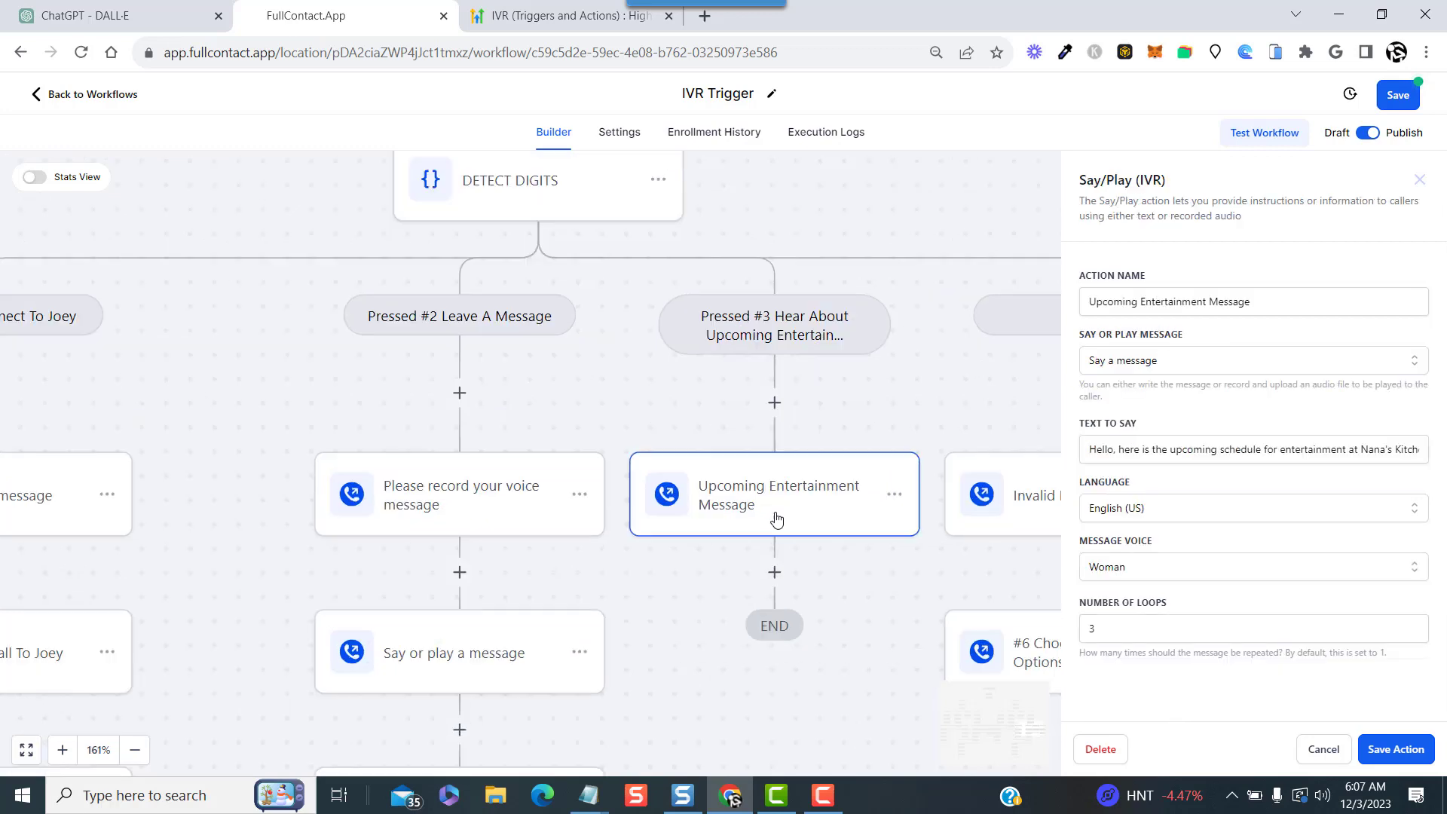
scroll(776, 519, "up", 3)
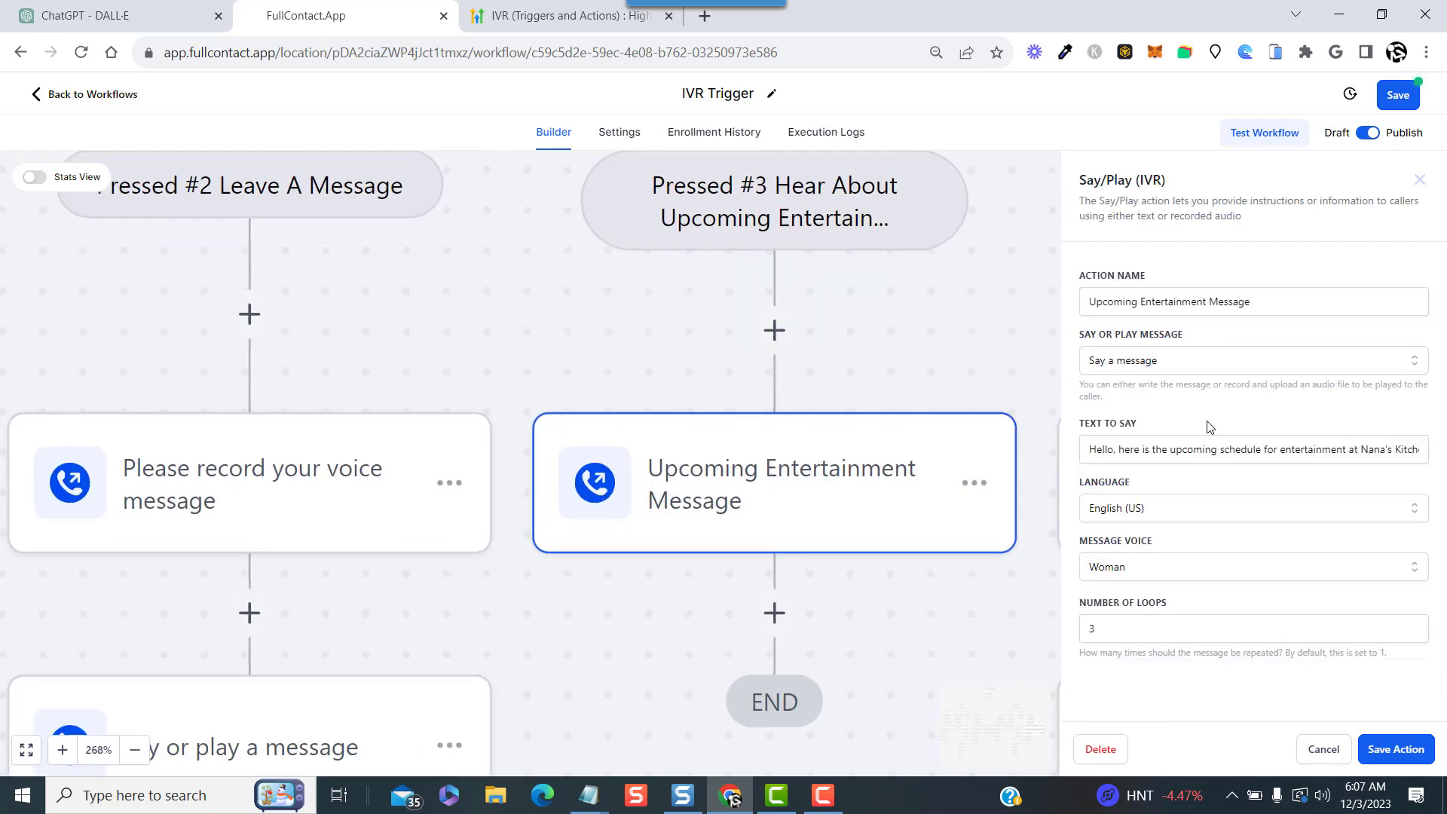
left_click(1241, 450)
left_click_drag(1241, 450, 1428, 445)
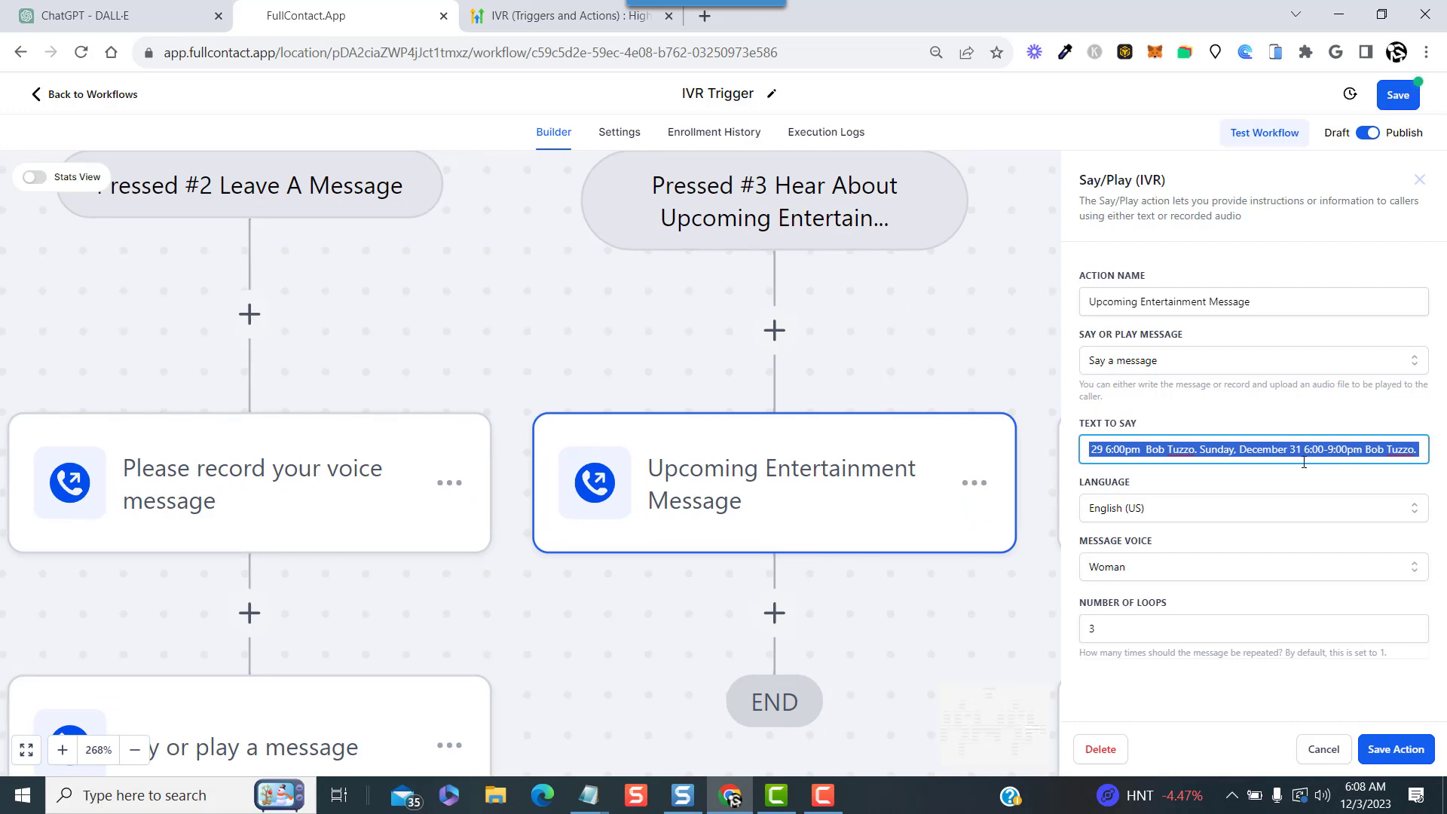
left_click(1246, 449)
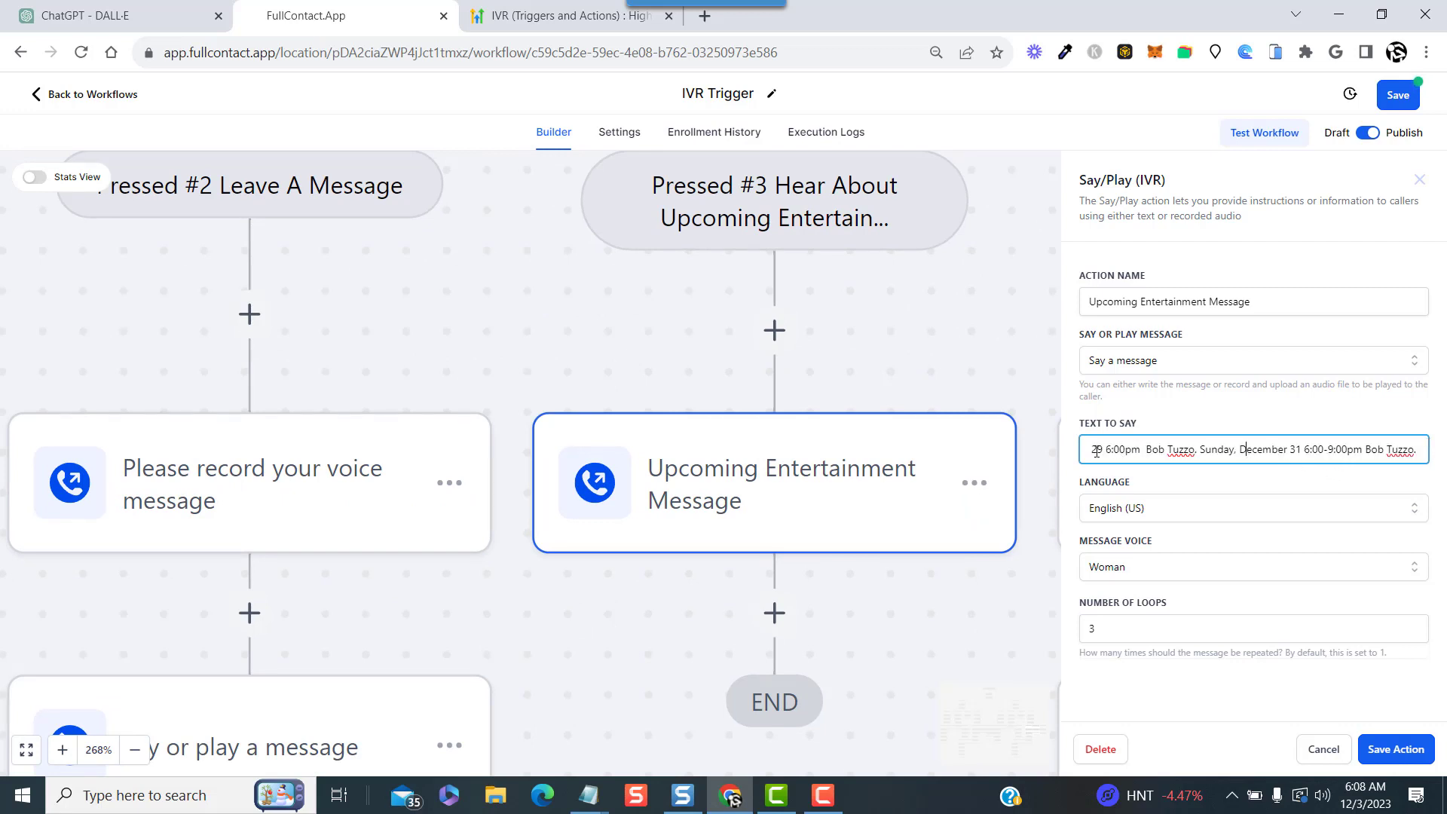
key("Left")
key("Left")
key("Left")
key("Left")
key("Left")
key("Left")
key("Left")
key("Left")
key("Left")
key("Left")
key("Left")
key("Left")
key("Left")
key("Left")
key("Left")
key("Left")
key("Left")
key("Left")
key("Left")
key("Left")
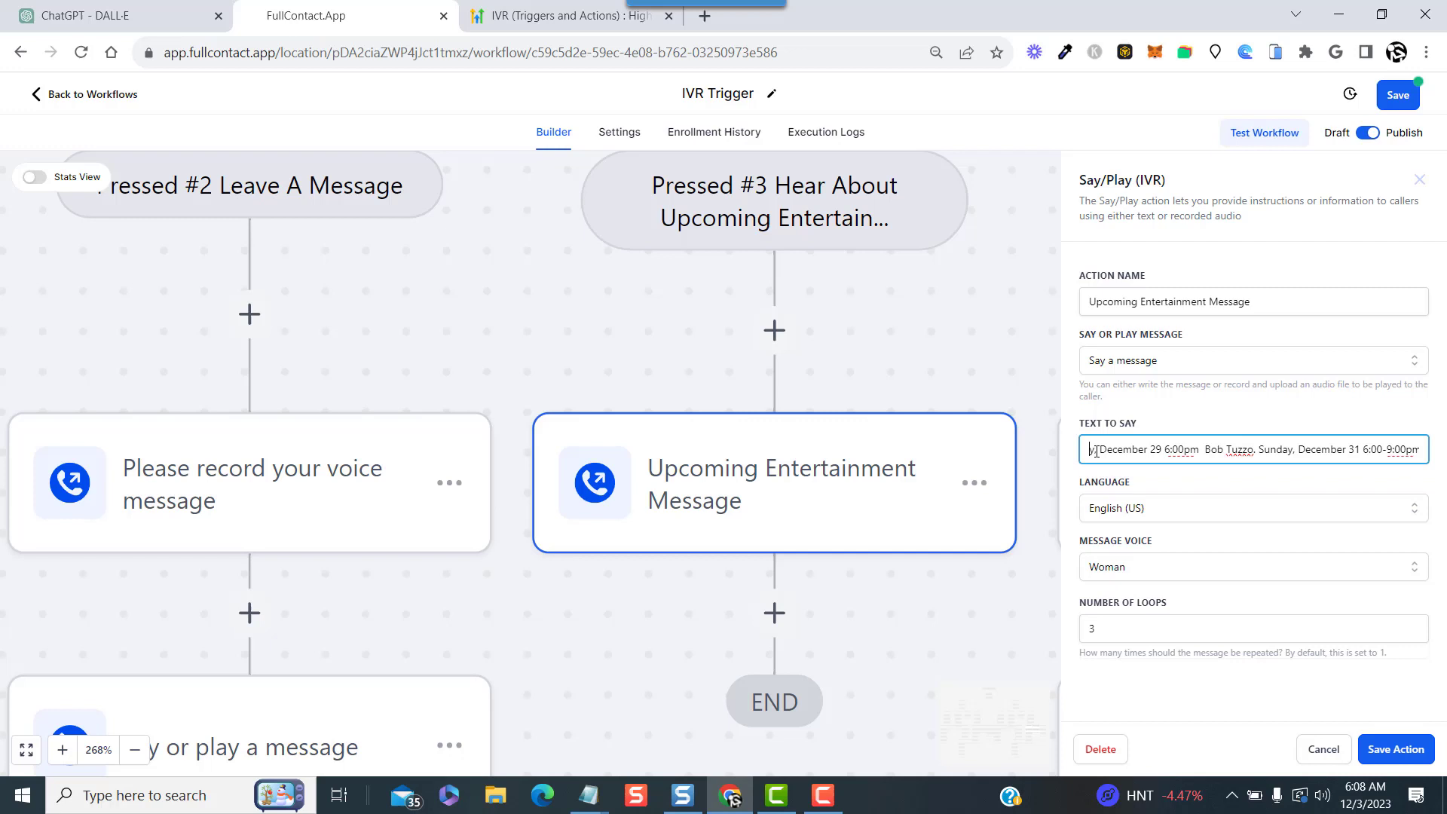
key("Left")
key("Left")
key("Left")
key("Left")
key("Left")
key("Left")
key("Left")
key("Left")
key("Left")
key("Left")
key("Left")
key("Left")
key("Left")
key("Left")
key("Left")
key("Left")
key("Left")
key("Left")
key("Left")
key("Left")
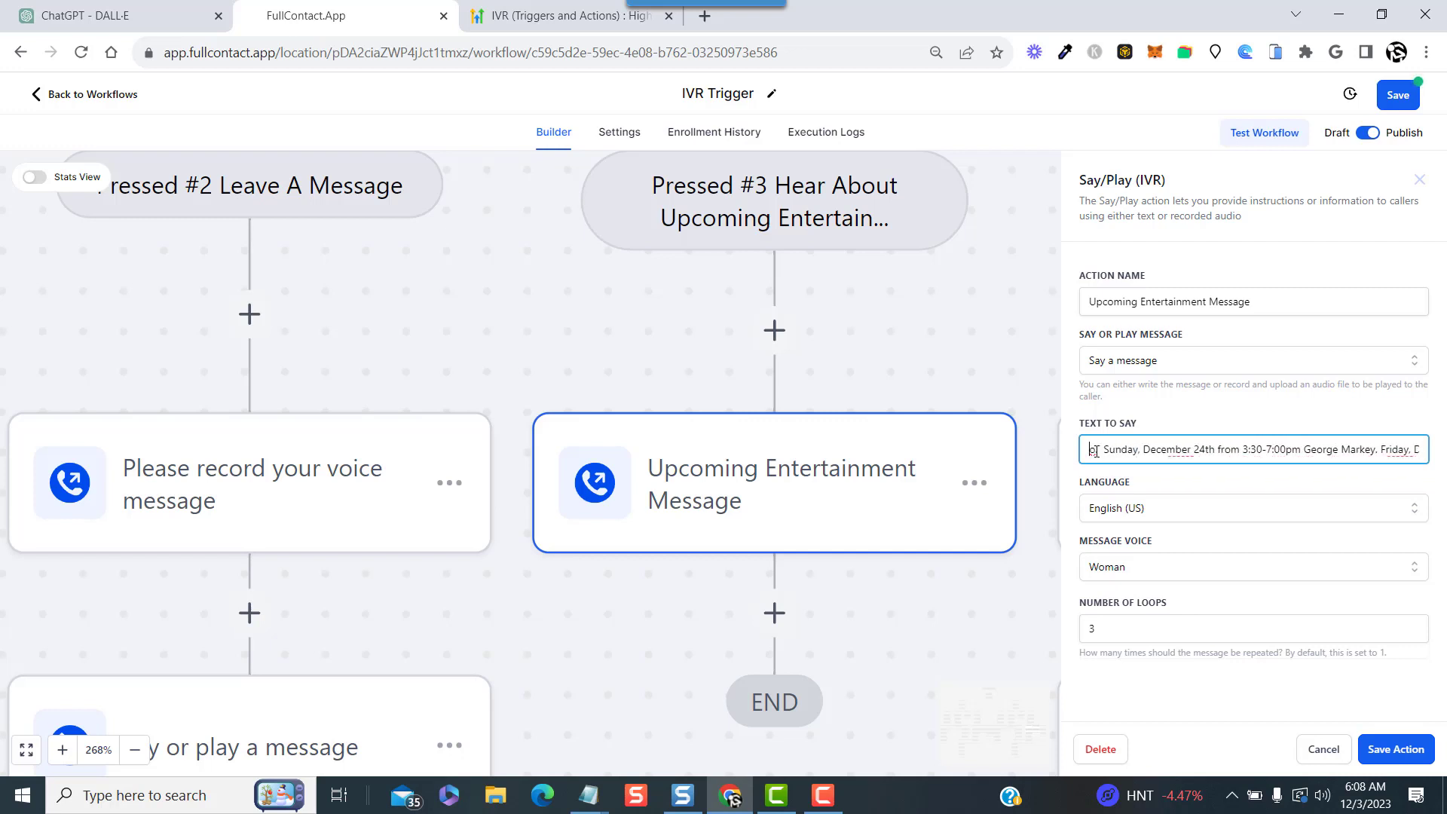
key("Left")
key("Left")
key("Left")
key("Left")
key("Left")
key("Left")
key("Left")
key("Left")
key("Left")
key("Left")
key("Left")
key("Left")
key("Left")
key("Left")
key("Left")
key("Left")
key("Left")
key("Left")
key("Left")
key("Left")
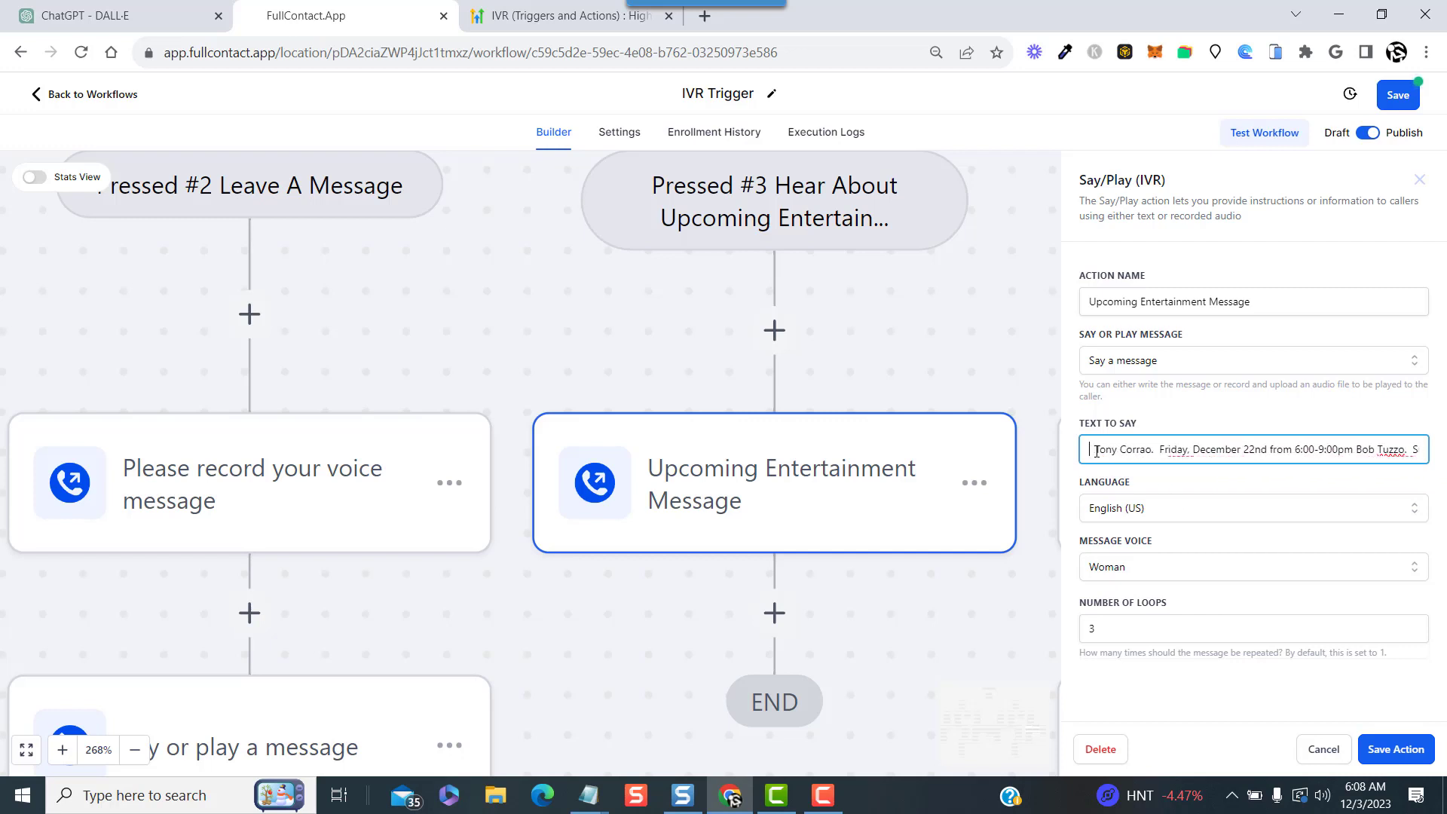
key("Left")
key("Left")
key("Left")
key("Left")
key("Left")
key("Left")
key("Left")
key("Left")
key("Left")
key("Left")
key("Left")
key("Left")
key("Left")
key("Left")
key("Left")
key("Left")
key("Left")
key("Left")
key("Left")
key("Left")
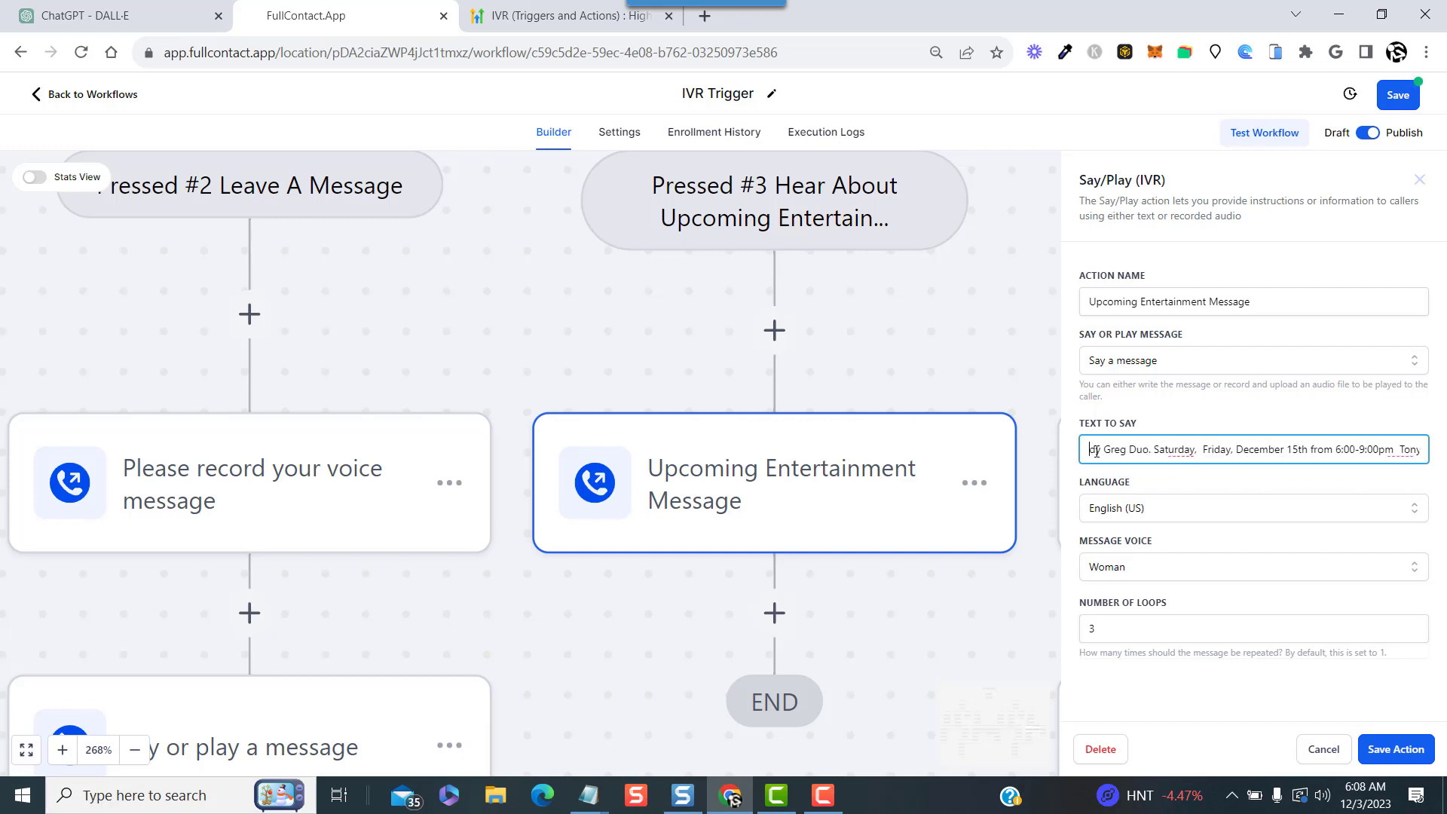
key("Left")
key("Left")
key("Left")
key("Left")
key("Left")
key("Left")
key("Left")
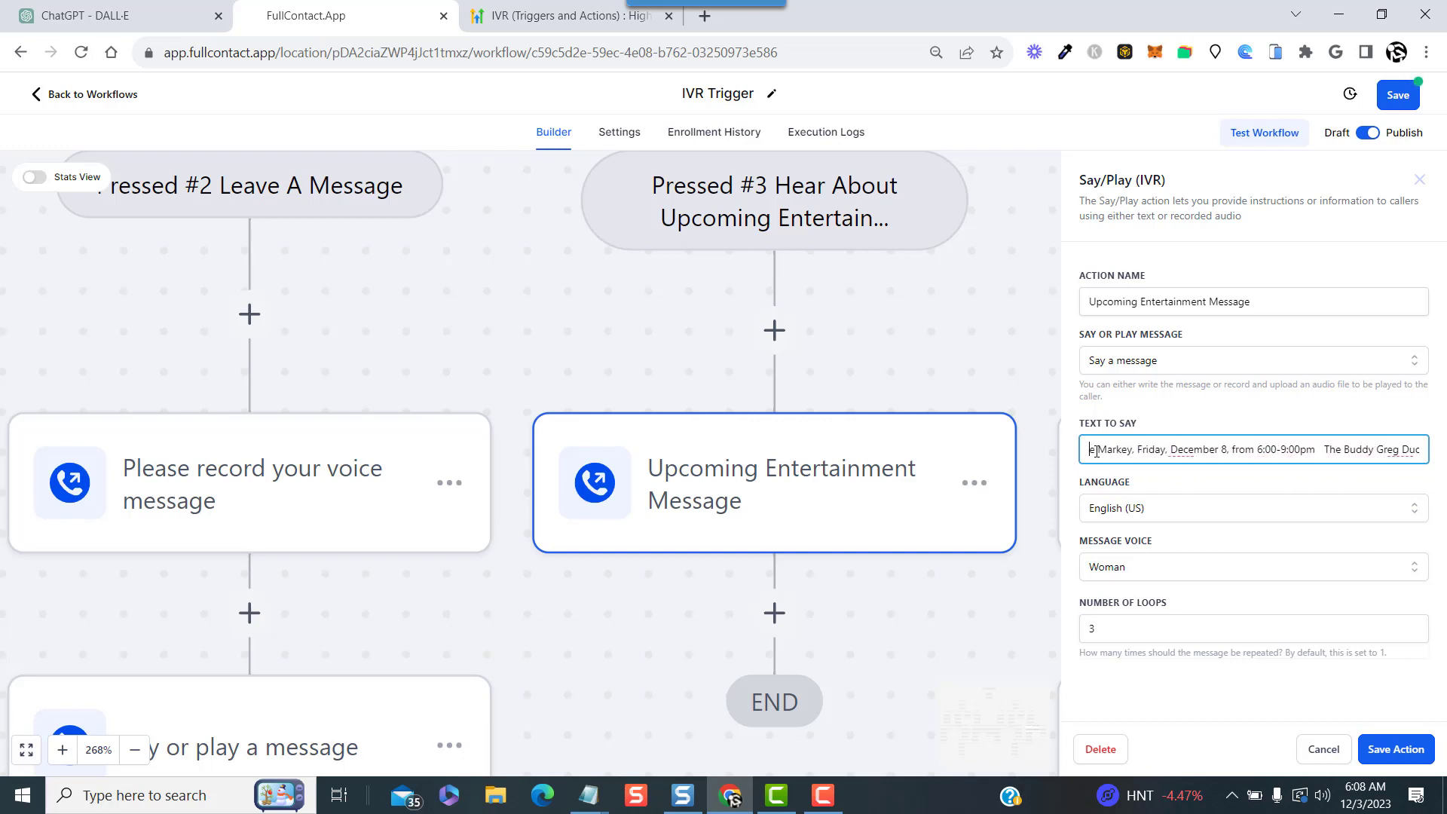
left_click(1381, 751)
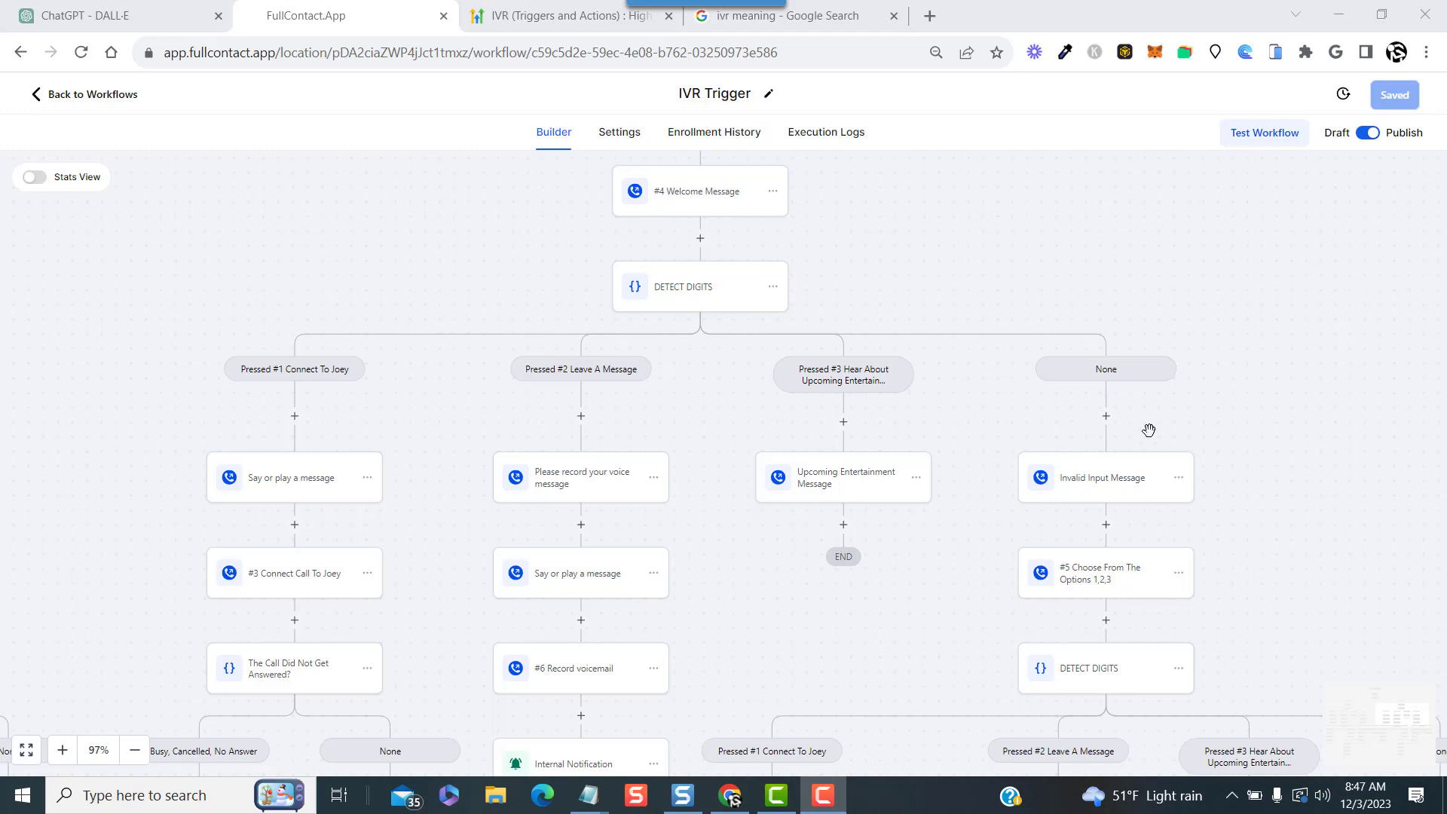
left_click(1081, 491)
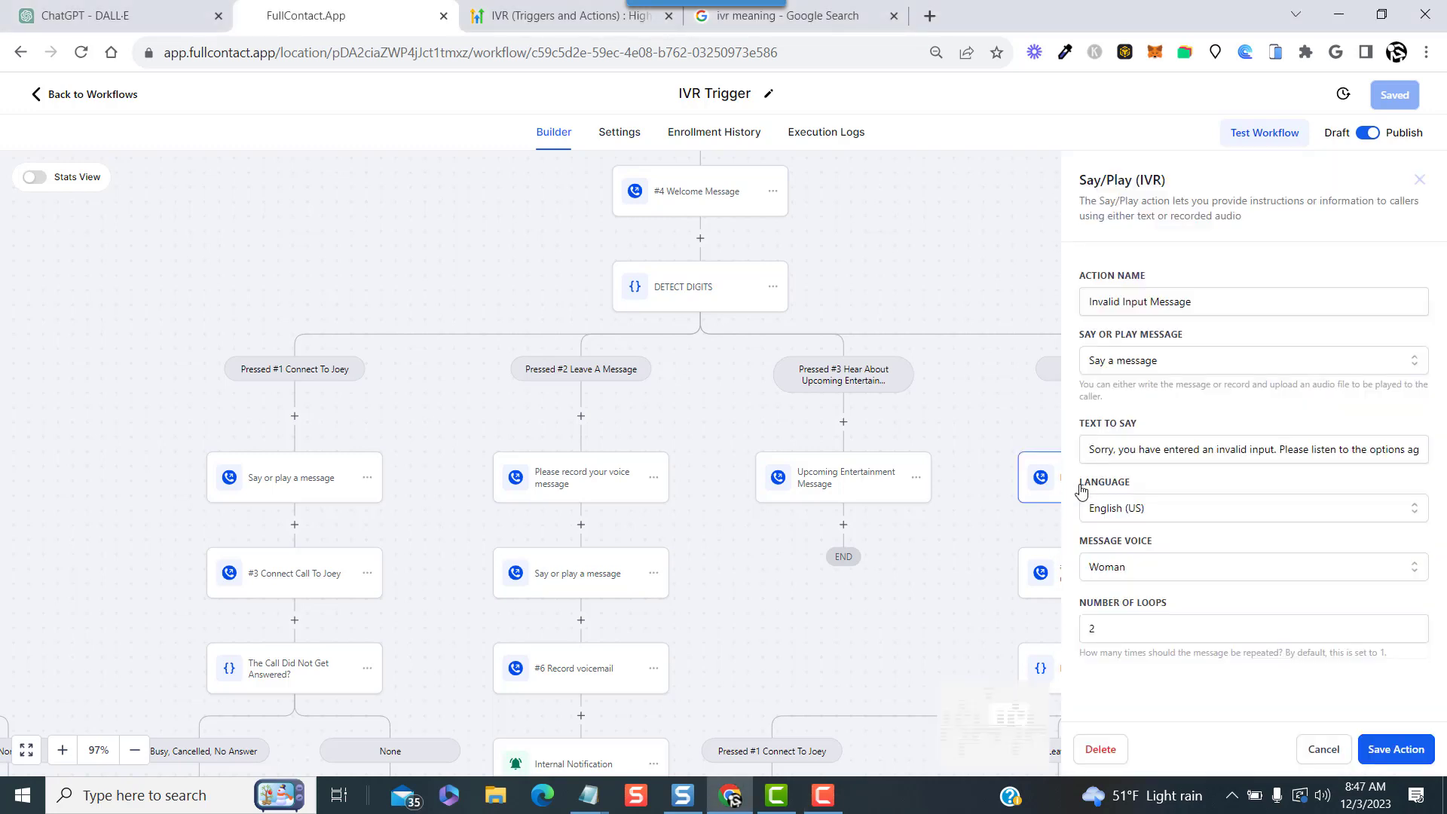
left_click(1191, 454)
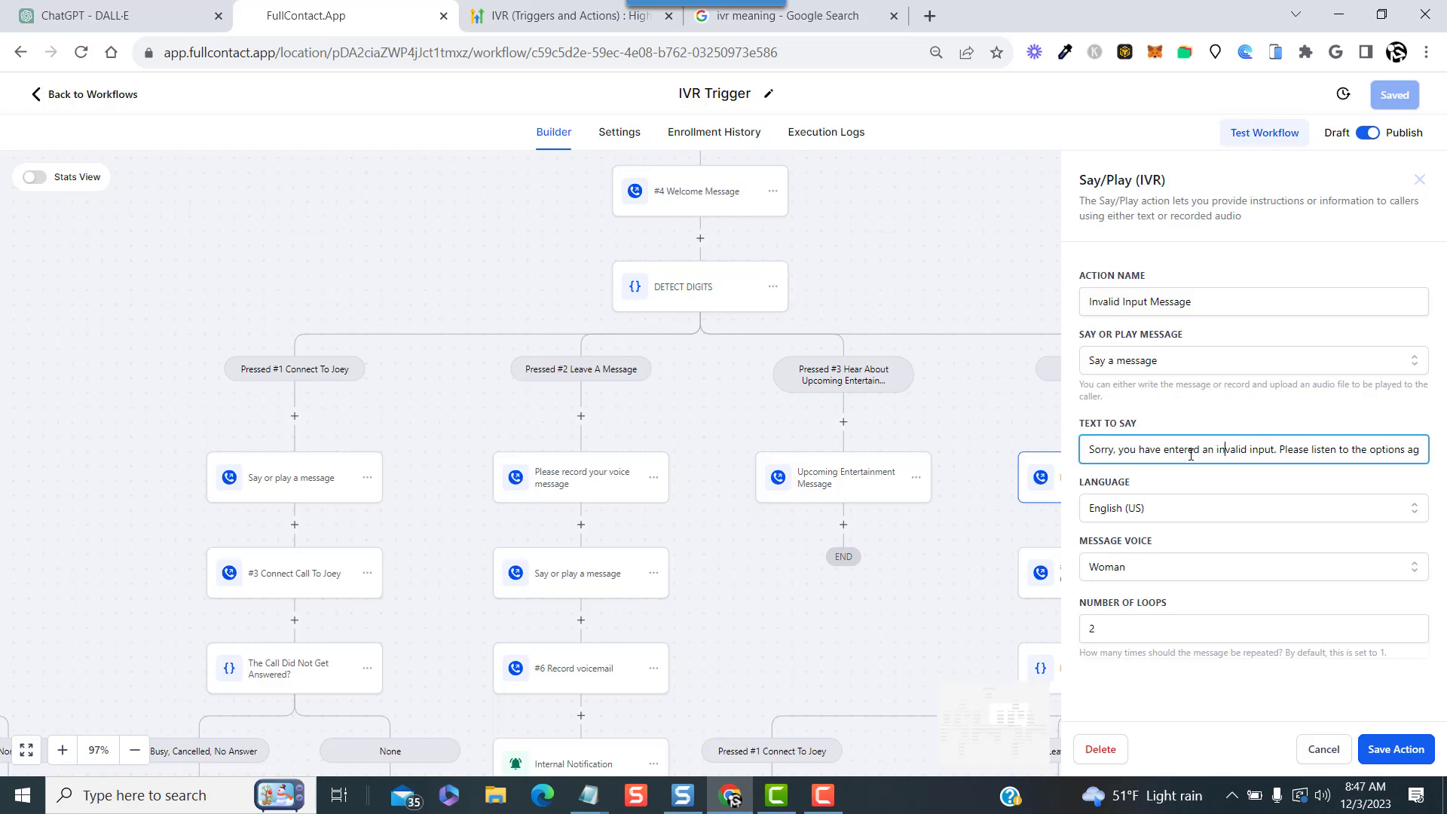
key("Right")
key("Right")
key("Right")
key("Right")
key("Right")
key("Right")
key("Right")
key("Right")
key("Right")
key("Right")
key("Right")
key("Right")
key("Right")
key("Right")
key("Right")
key("Right")
key("Right")
key("Right")
key("Right")
key("Right")
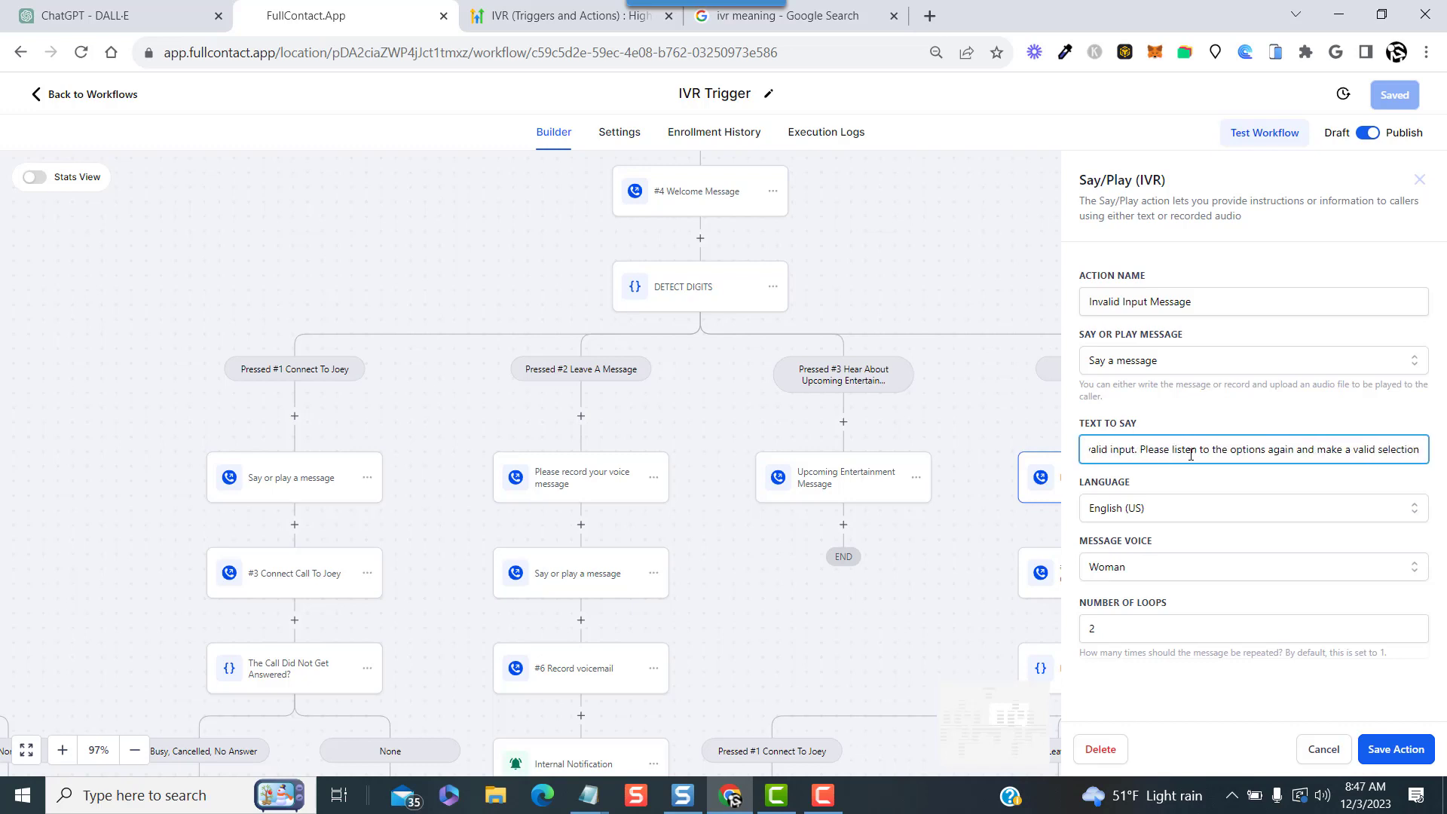
left_click(1395, 748)
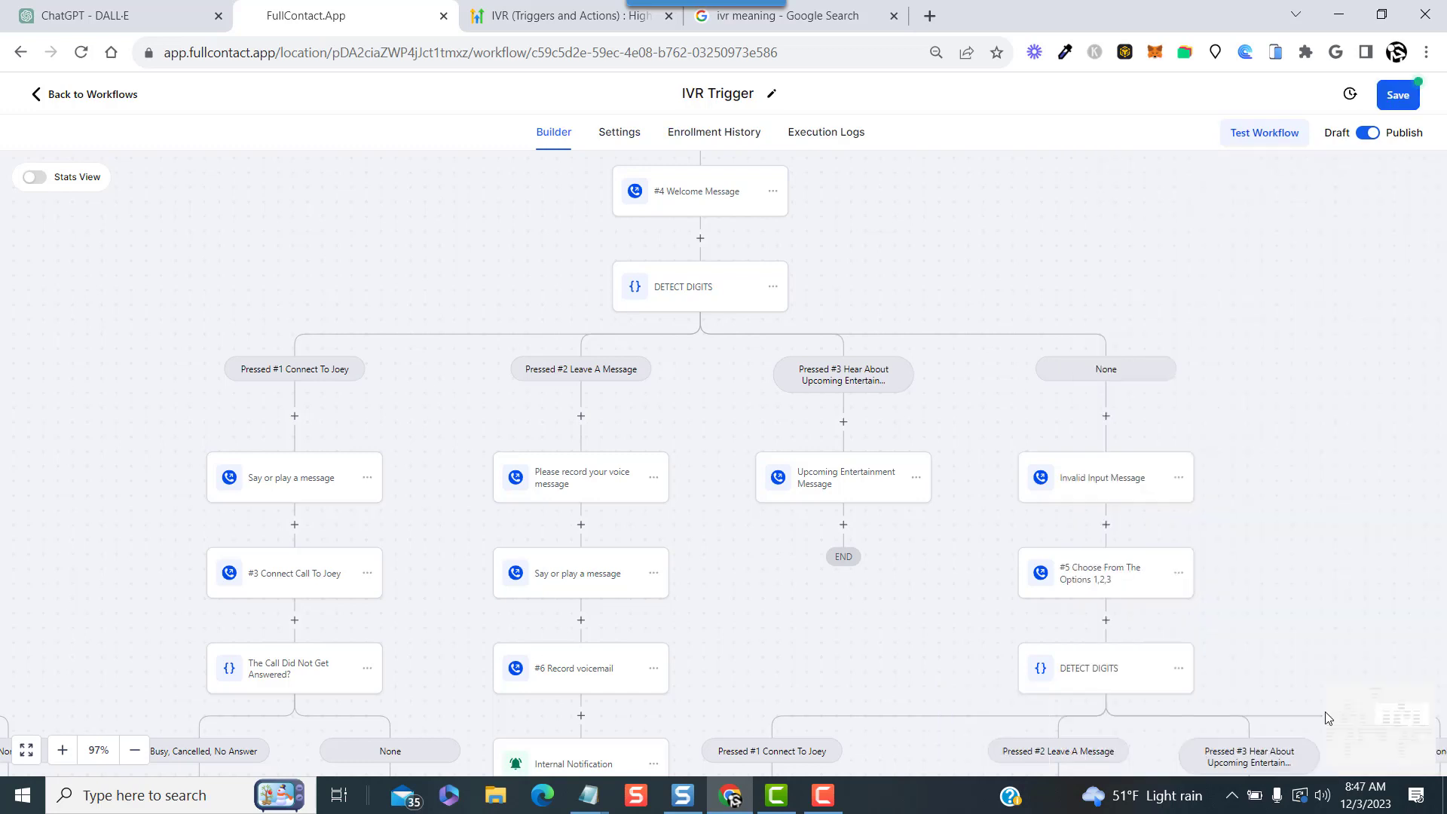
left_click(1102, 581)
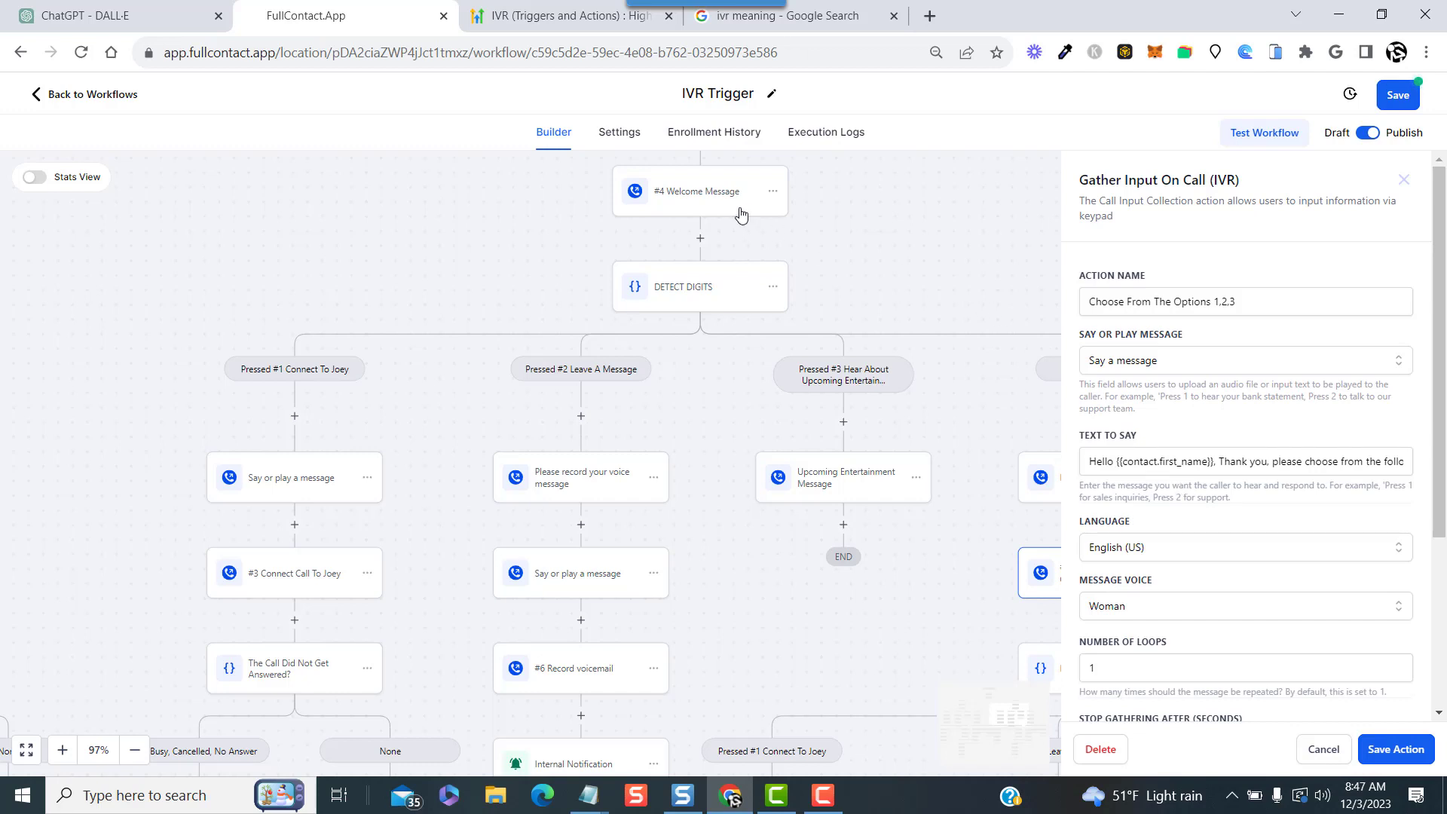
left_click(1219, 464)
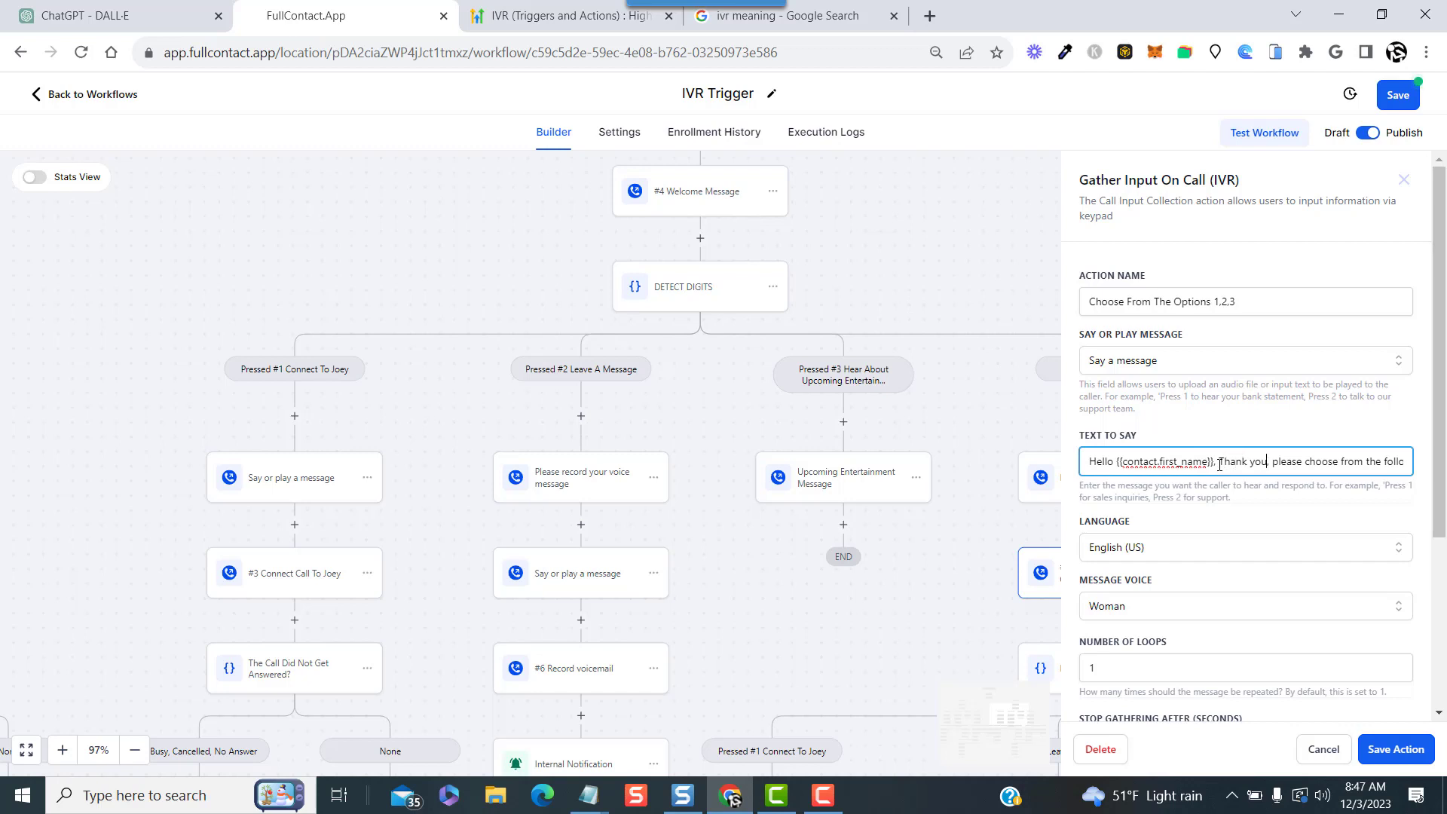
key("Right")
key("Right")
key("Right")
key("Right")
key("Right")
key("Right")
key("Right")
key("Right")
key("Right")
key("Right")
key("Right")
key("Right")
key("Right")
key("Right")
key("Right")
key("Right")
key("Right")
key("Right")
key("Right")
key("Right")
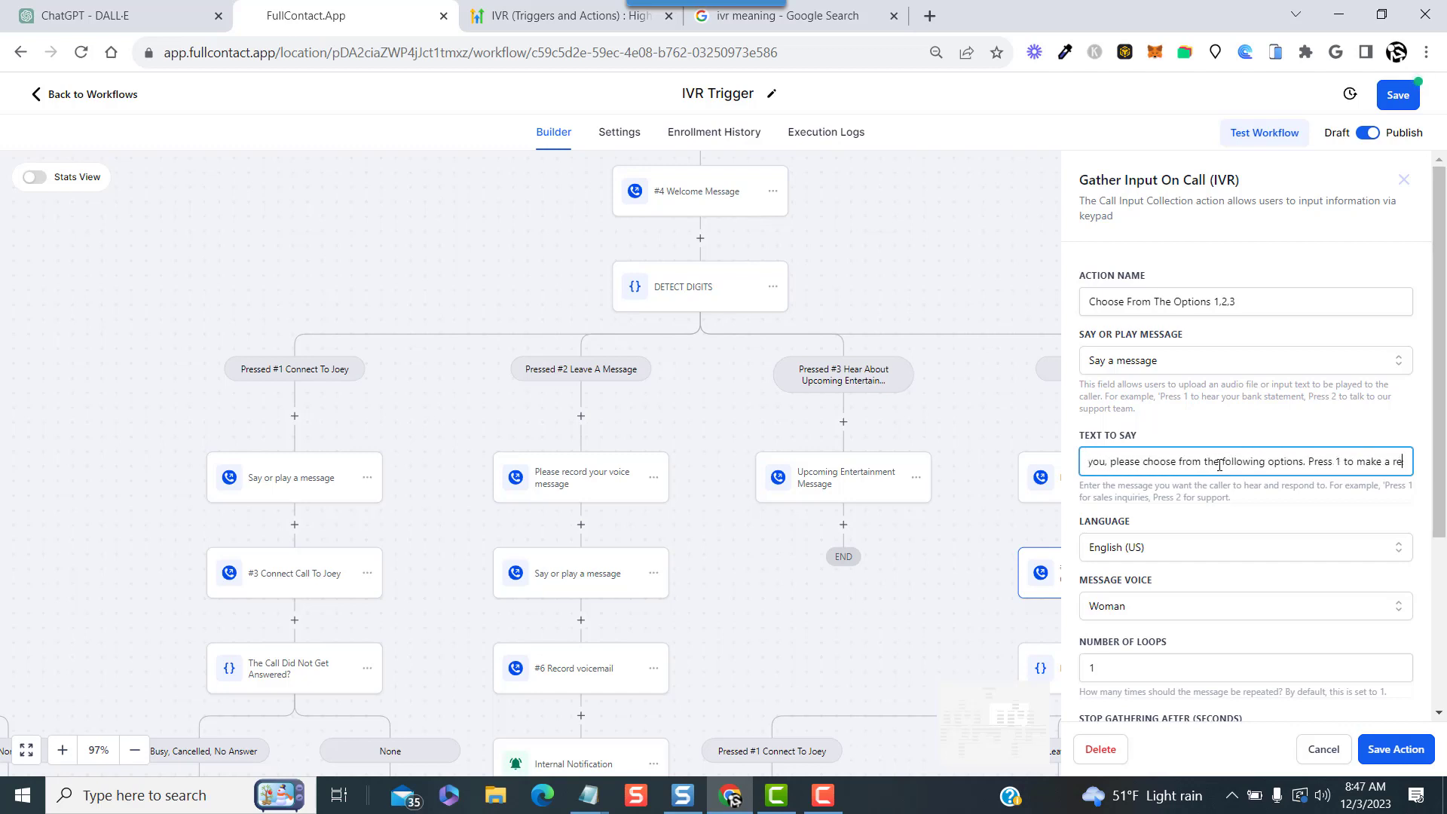
key("Right")
key("Right")
key("Right")
key("Right")
key("Right")
key("Right")
key("Right")
key("Right")
key("Right")
key("Right")
key("Right")
key("Right")
key("Right")
key("Right")
key("Right")
key("Right")
key("Right")
key("Right")
key("Right")
key("Right")
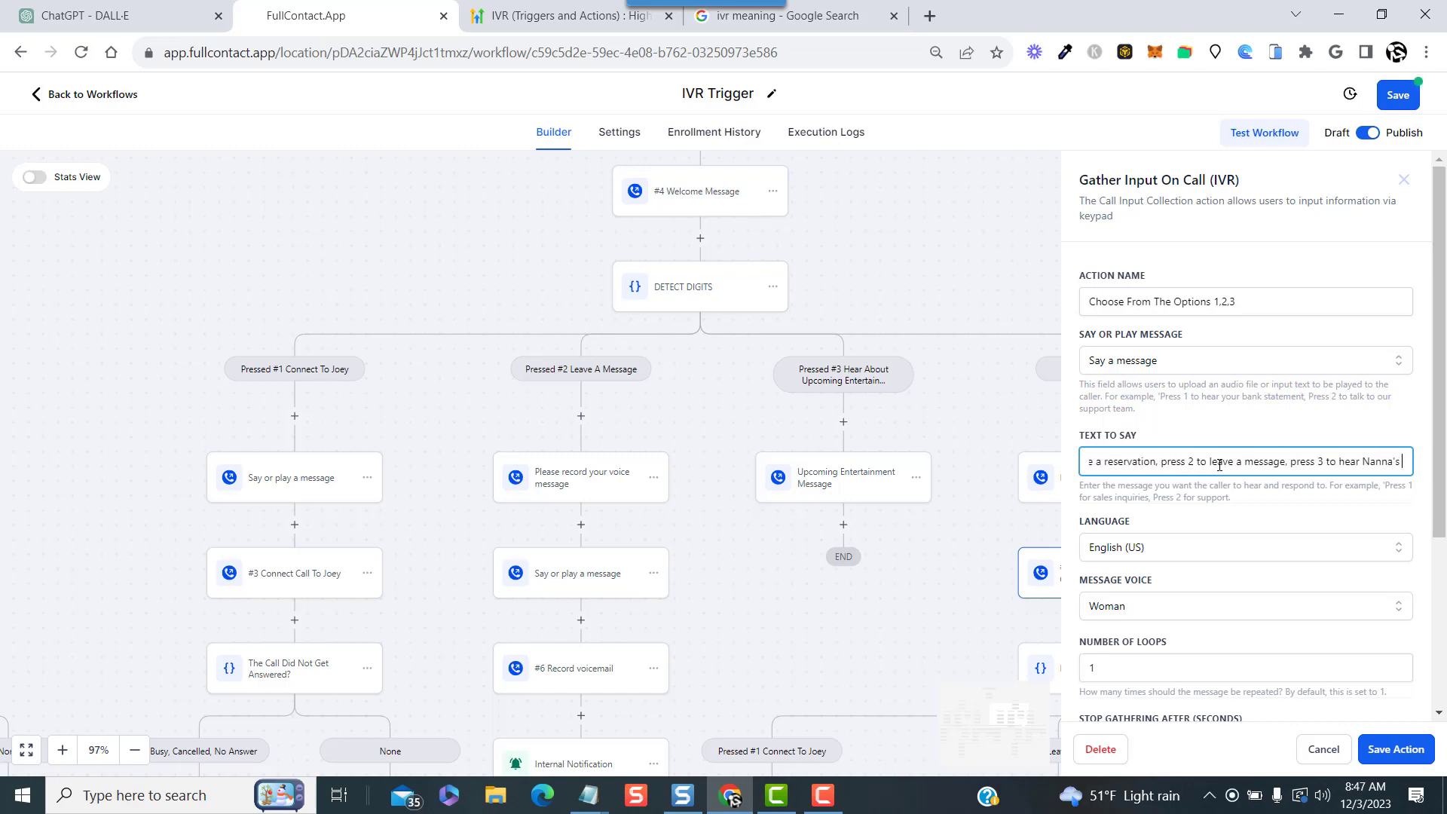
key("Right")
key("Right")
key("Right")
key("Right")
key("Right")
key("Right")
key("Right")
key("Right")
key("Right")
key("Right")
key("Right")
key("Right")
key("Right")
key("Right")
key("Right")
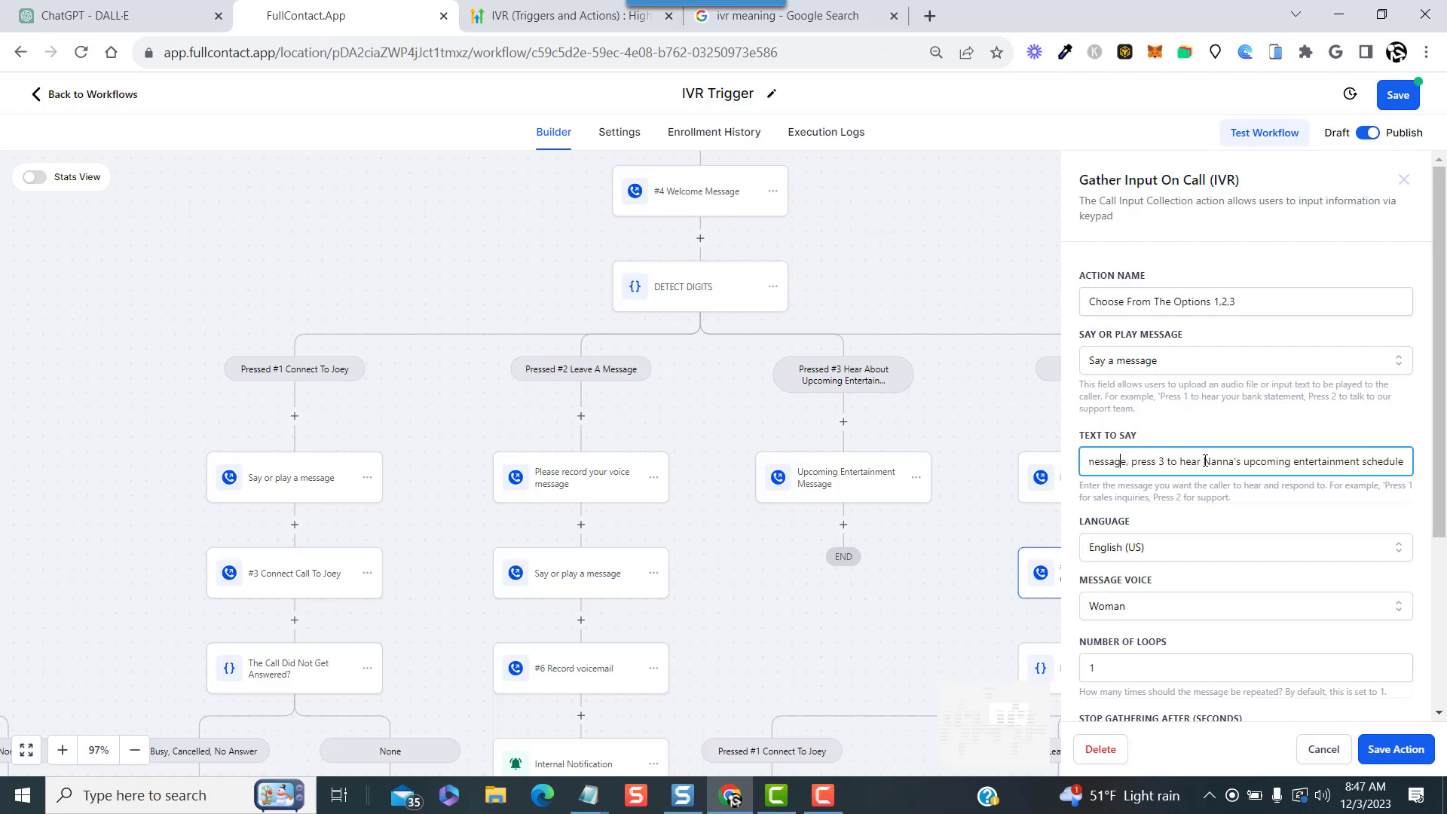
key("Left")
key("Left")
key("Left")
key("Left")
key("Left")
key("Left")
key("Left")
key("Left")
key("Left")
key("Left")
key("Left")
key("Left")
key("Left")
key("Left")
key("Left")
key("Left")
key("Left")
key("Left")
key("Left")
key("Left")
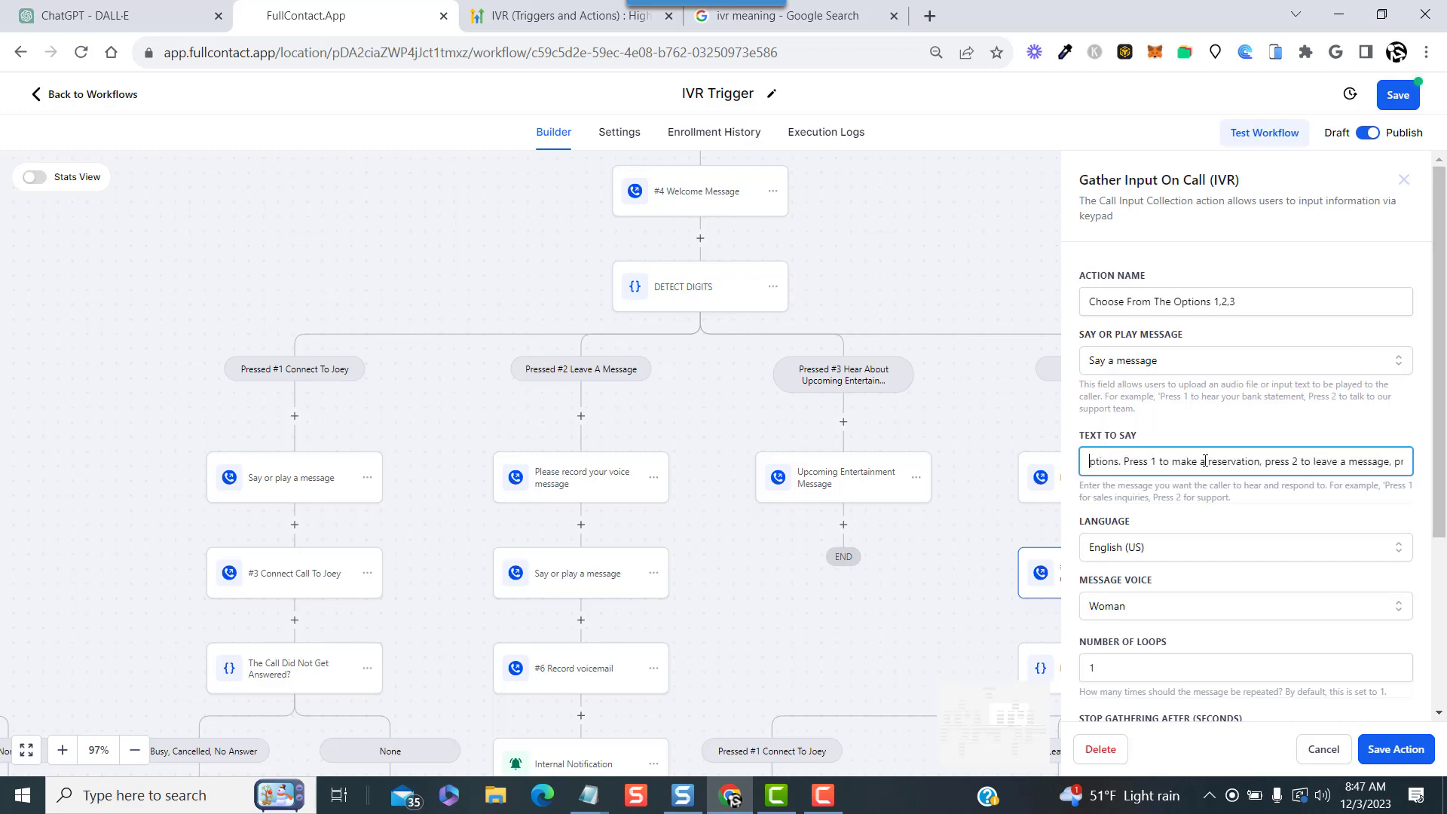
key("Left")
key("Left")
key("Left")
key("Left")
key("Left")
key("Left")
key("Left")
key("Left")
key("Left")
key("Left")
key("Left")
key("Left")
key("Left")
key("Left")
key("Left")
key("Left")
key("Left")
key("Left")
key("Left")
key("Left")
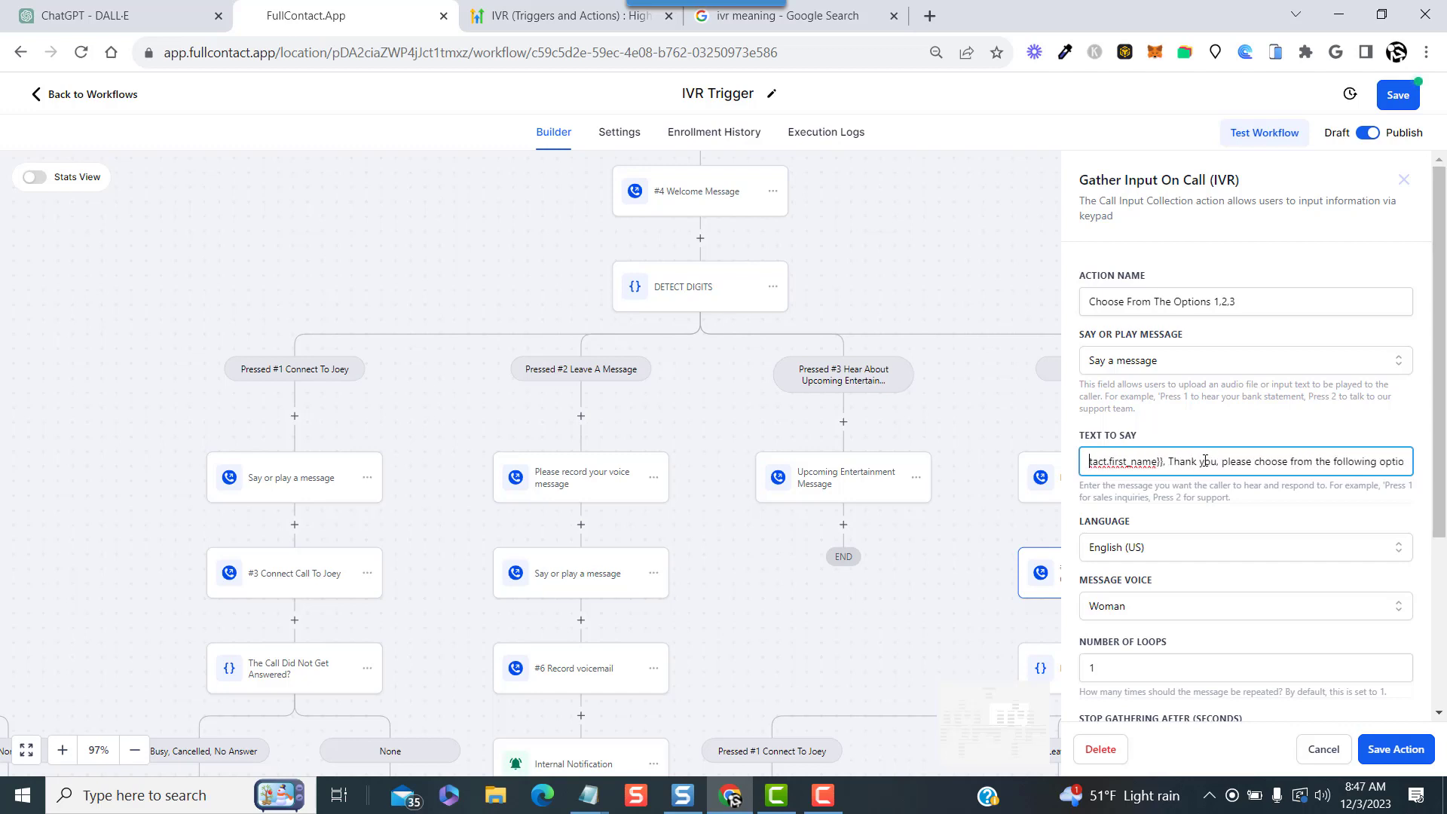
key("Left")
key("Left")
key("Left")
key("Left")
key("Left")
key("Left")
key("Left")
key("Left")
key("Left")
key("Left")
key("Left")
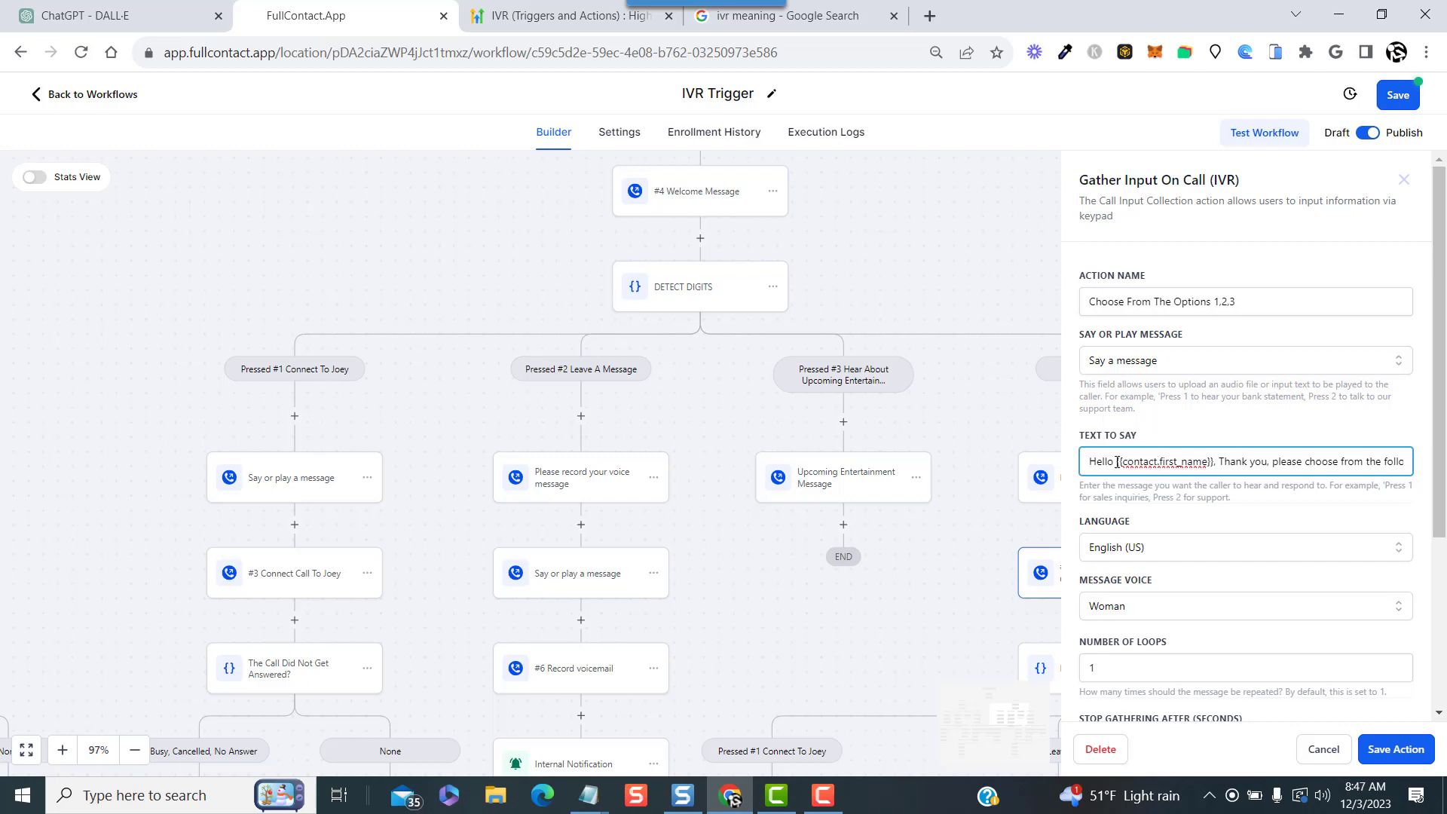
left_click_drag(1118, 463, 1216, 465)
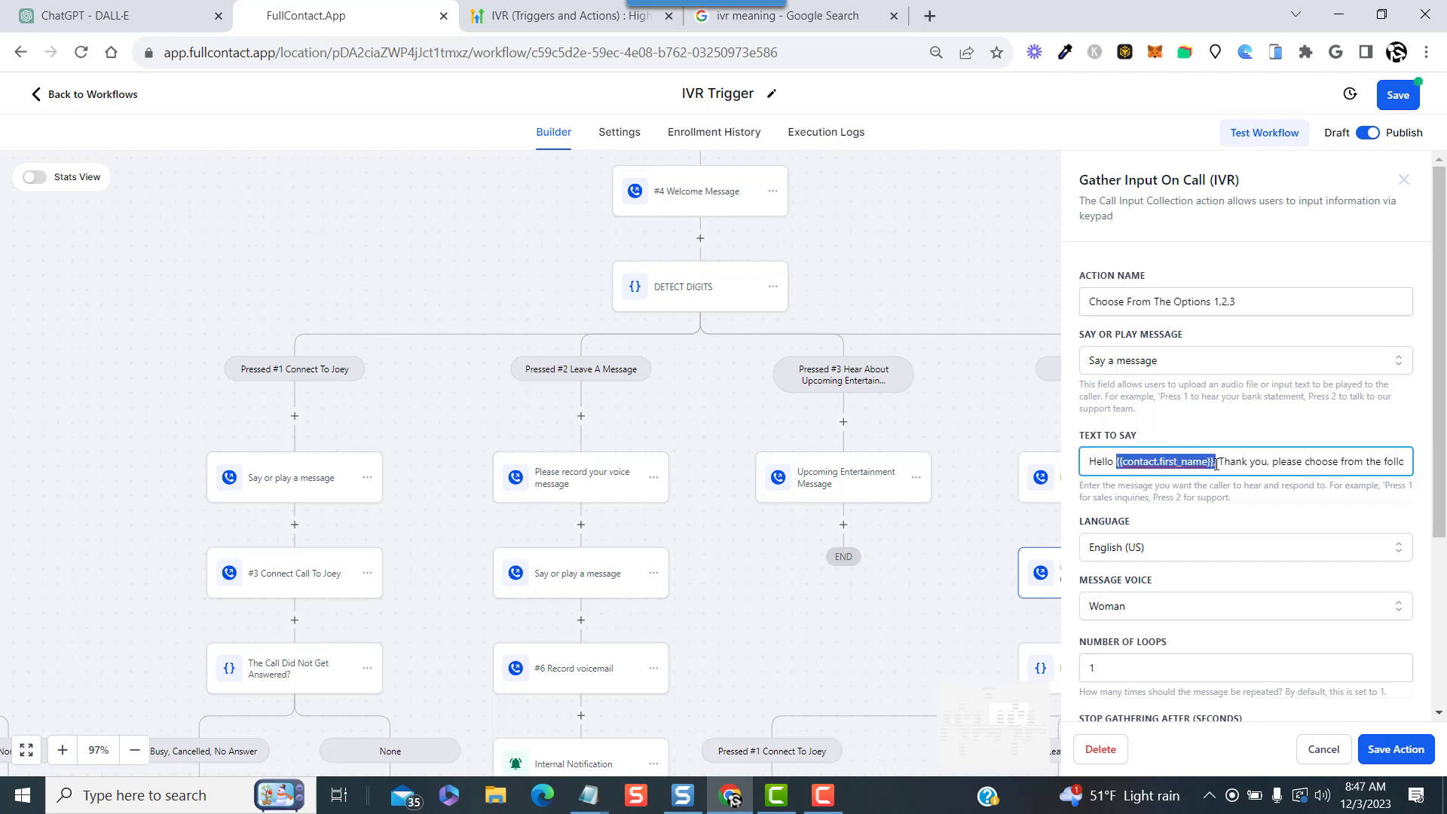
left_click(1212, 509)
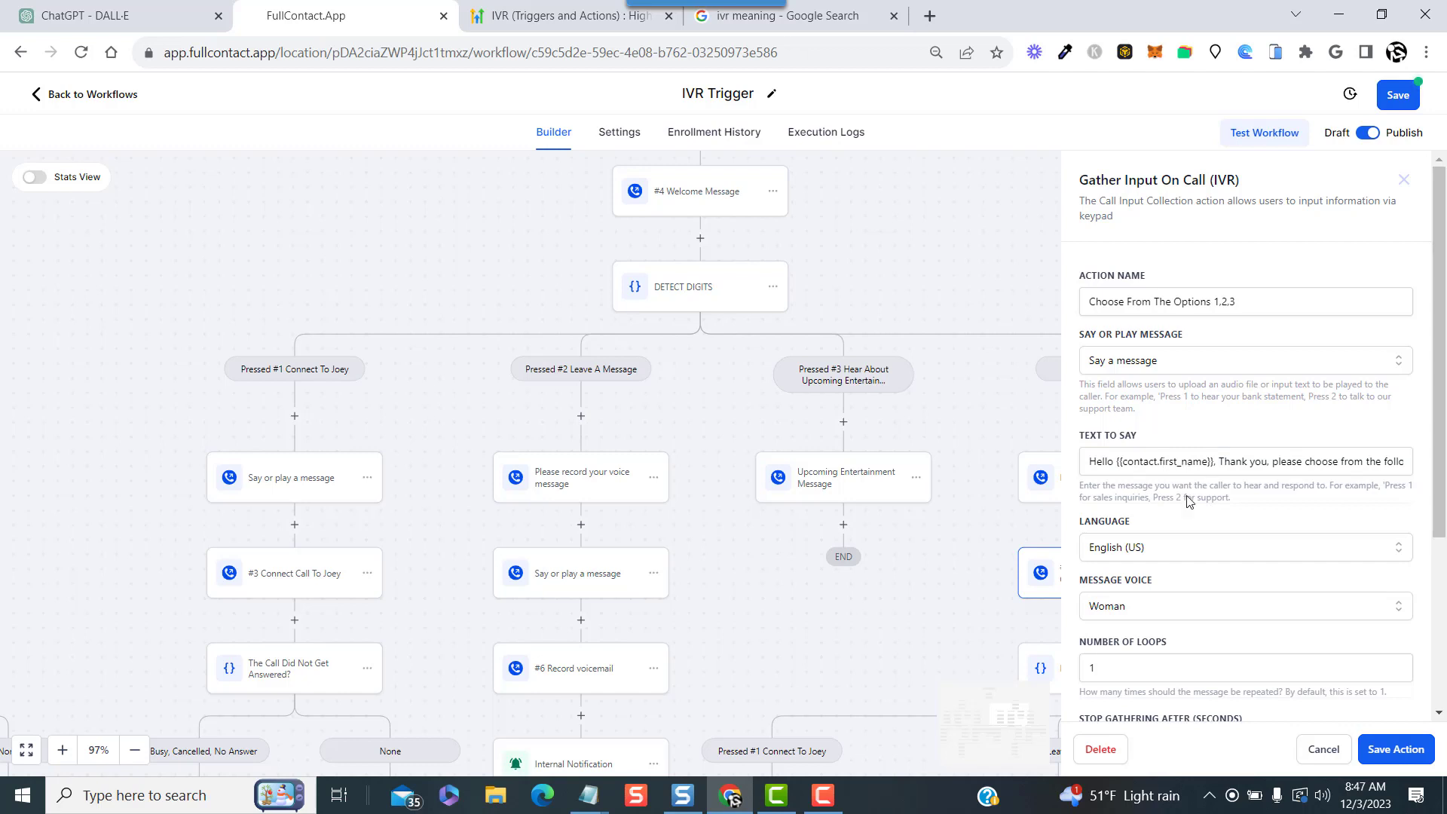
left_click(1323, 749)
left_click_drag(1230, 609, 954, 354)
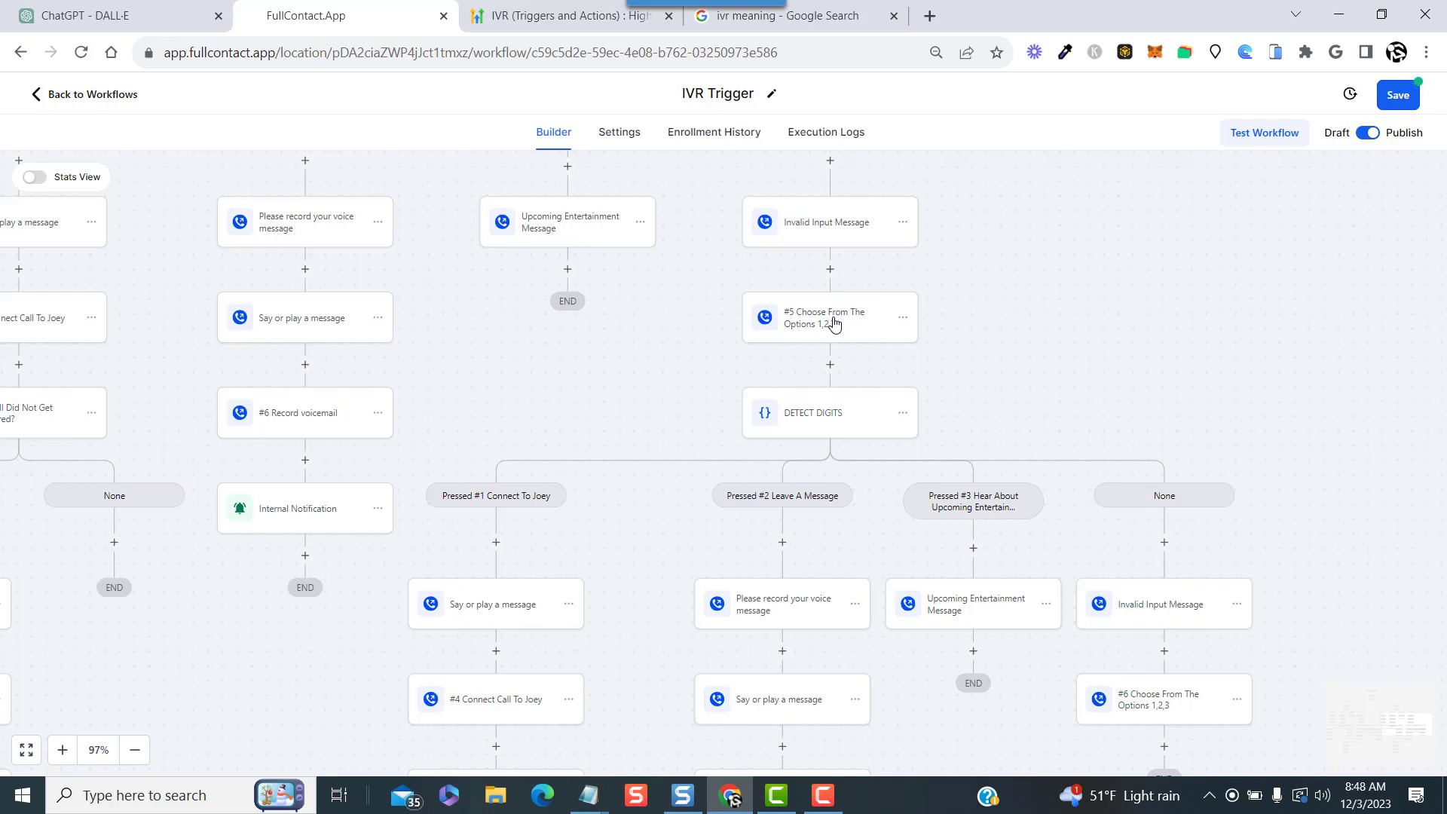
left_click(826, 427)
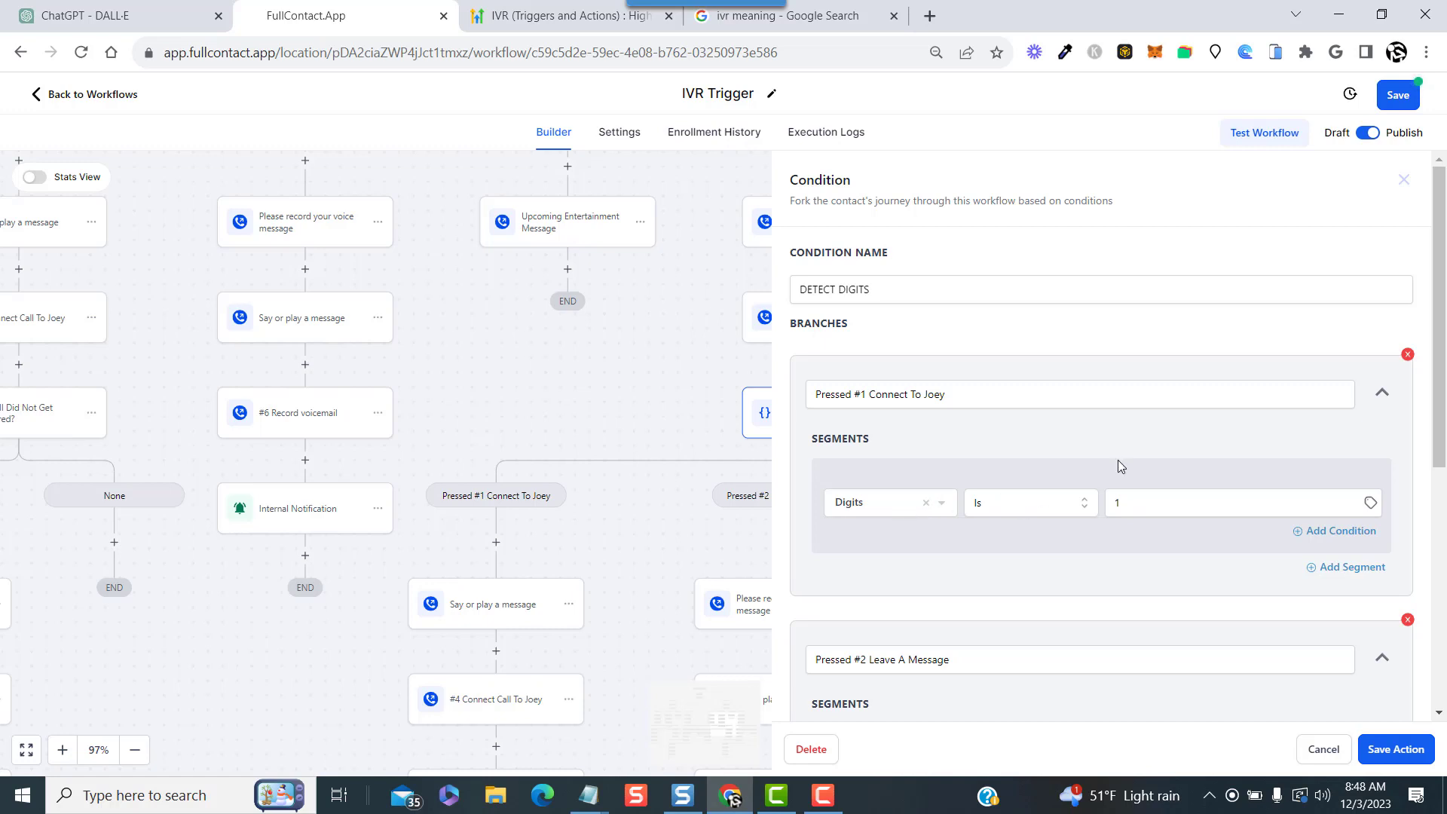
left_click_drag(1445, 337, 1445, 574)
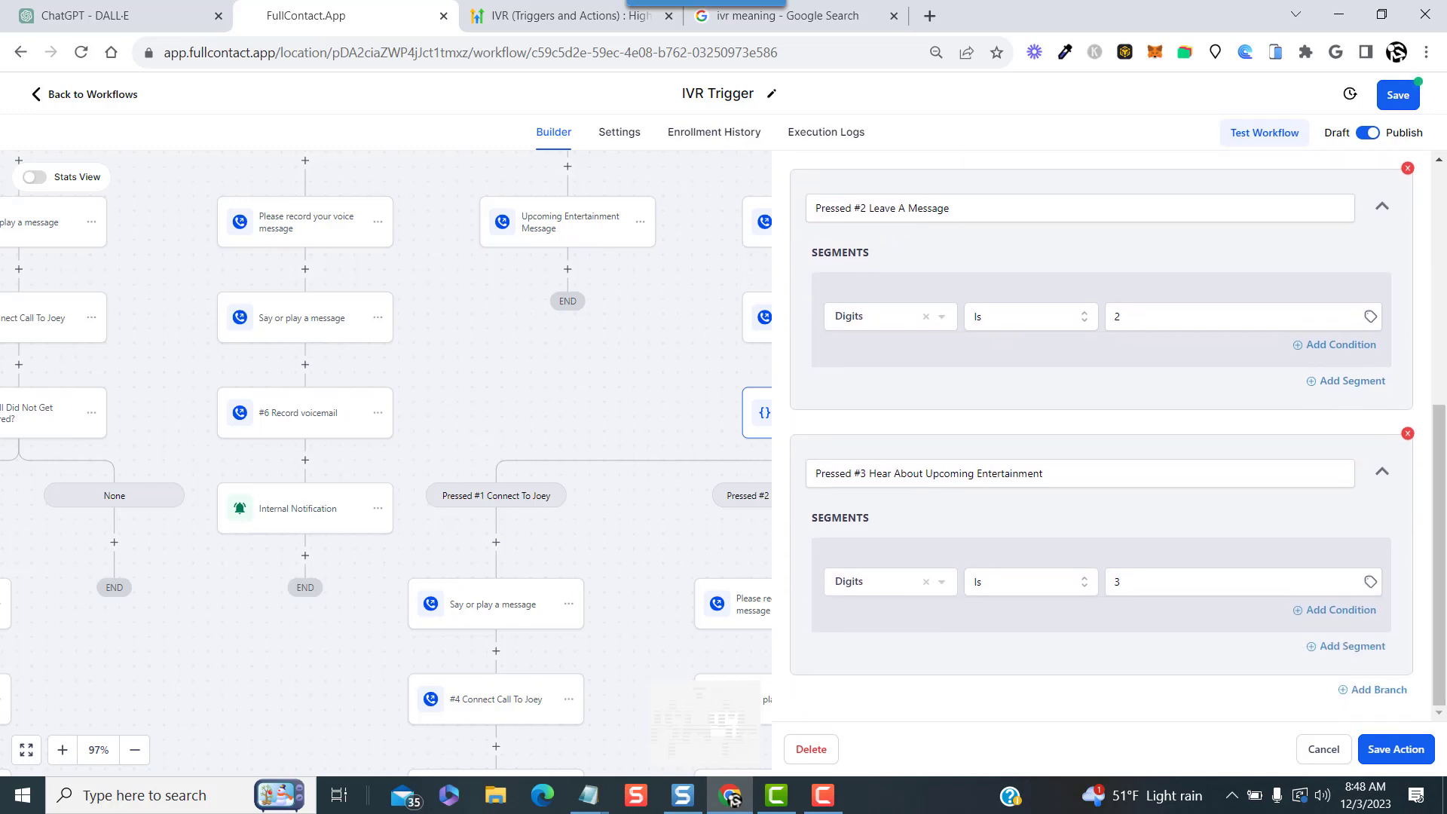
left_click(1342, 760)
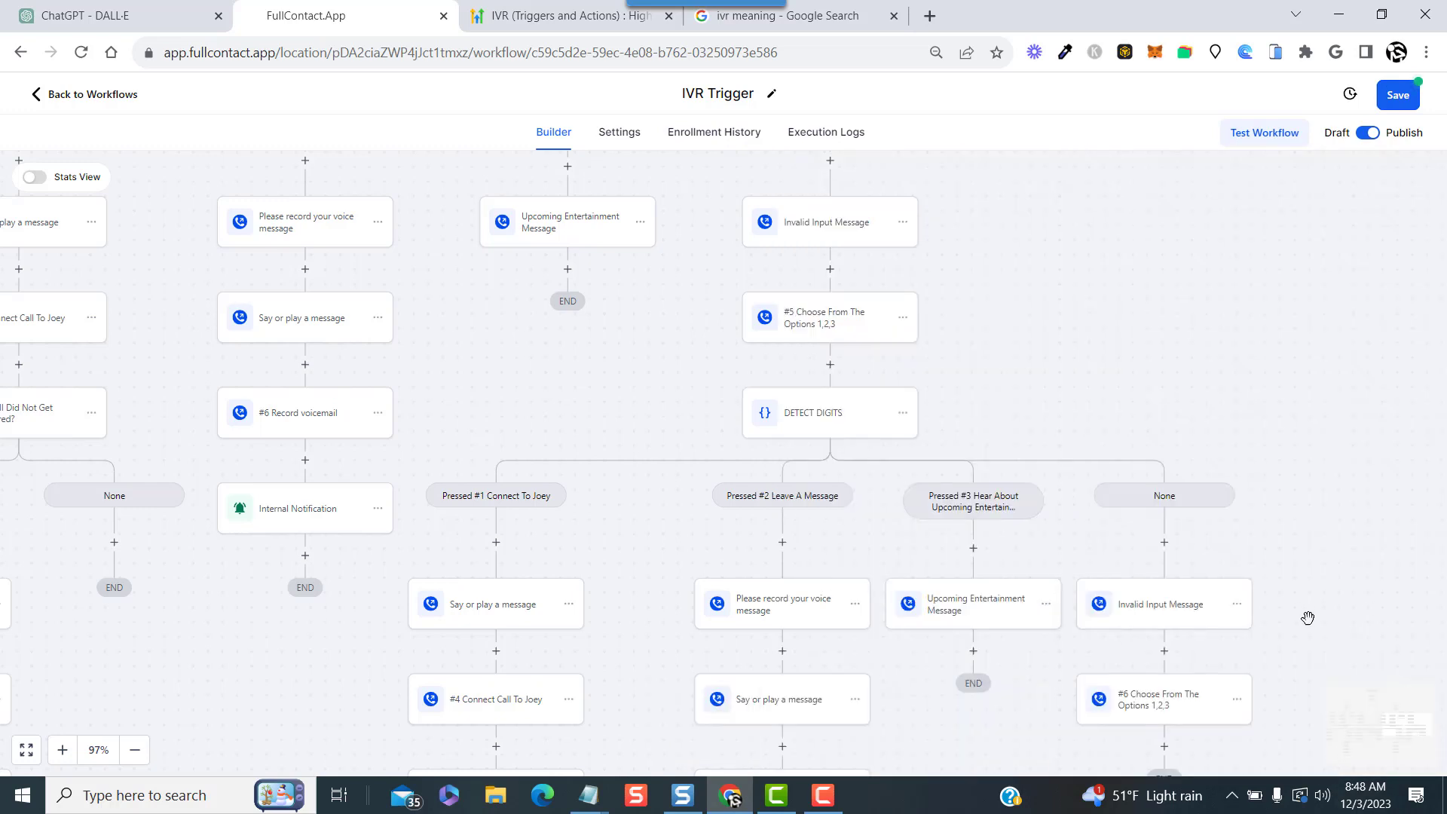
- Select the Invalid Input Message's apology sentence, then pan back up to the workflow's top
left_click_drag(1307, 617, 1292, 420)
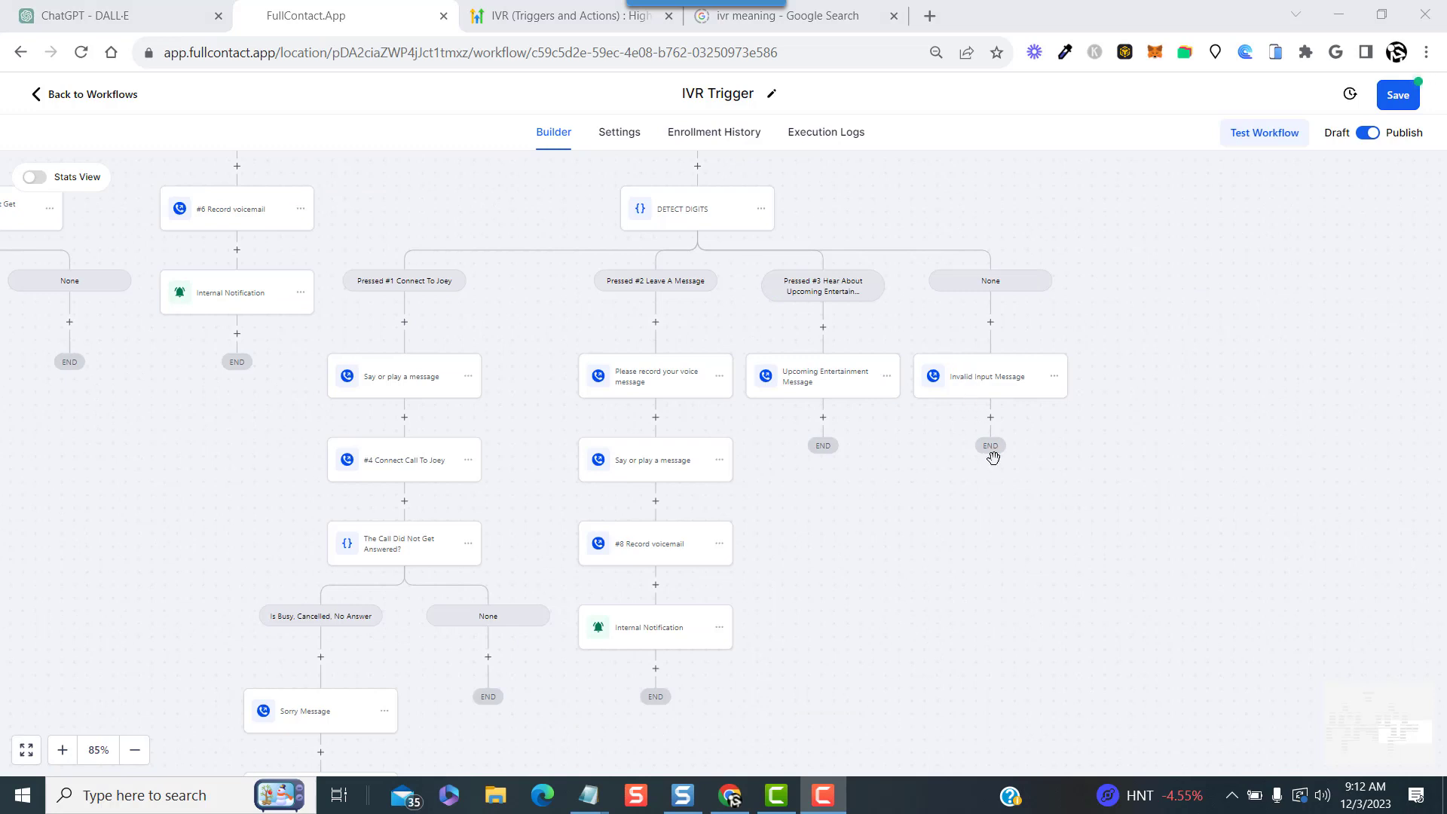
left_click(972, 386)
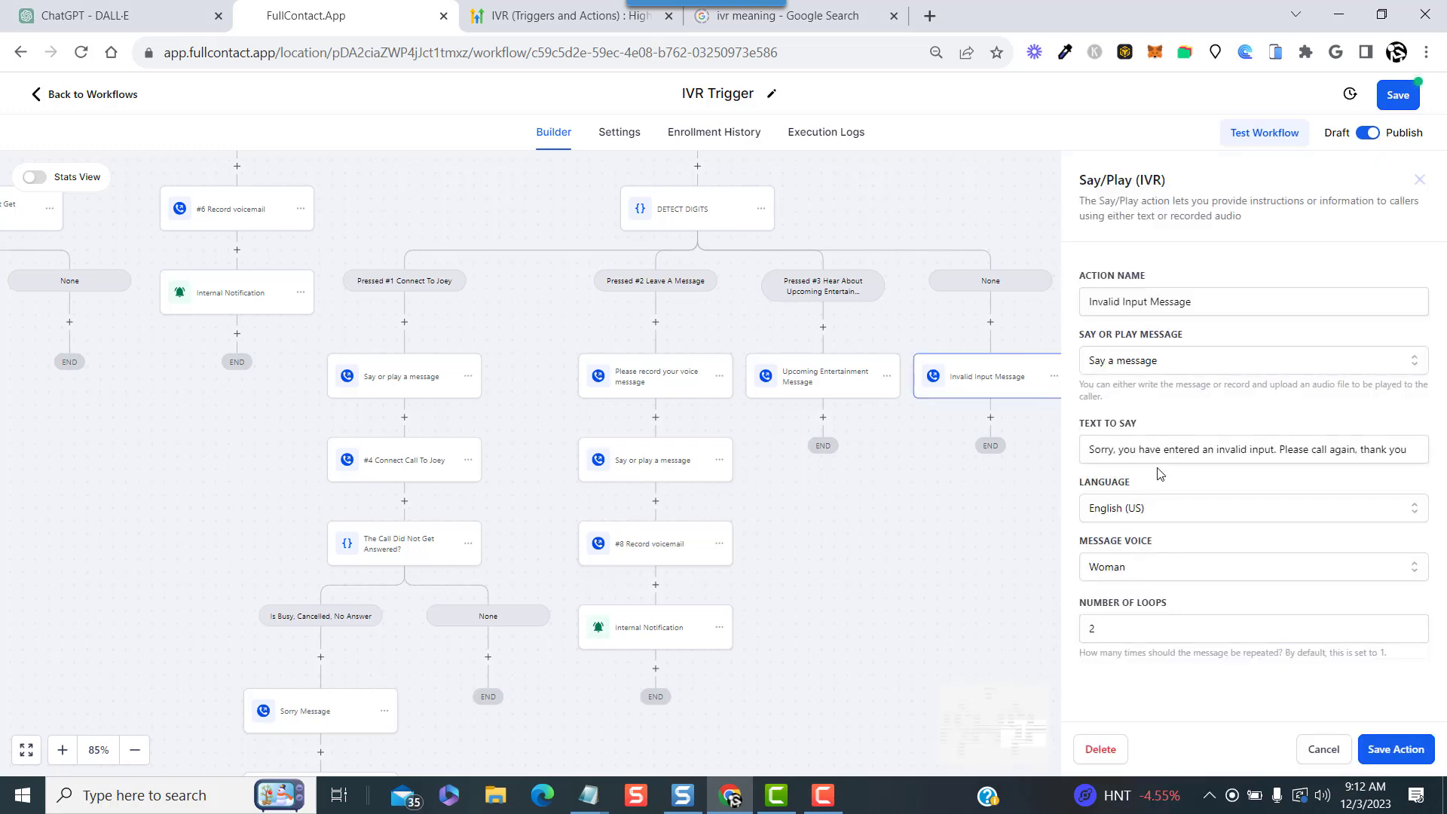
triple_click(1266, 454)
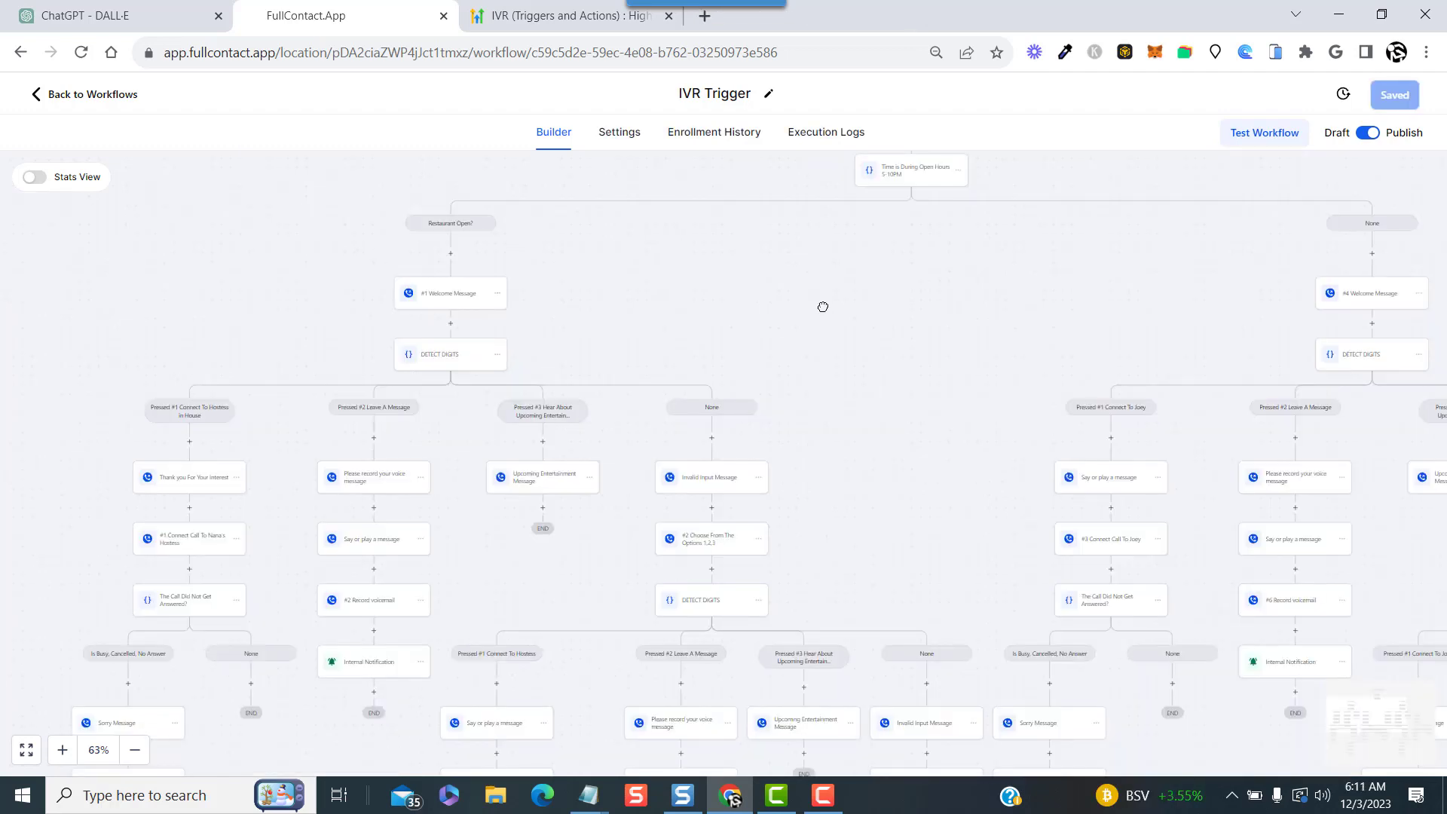
left_click_drag(824, 307, 672, 471)
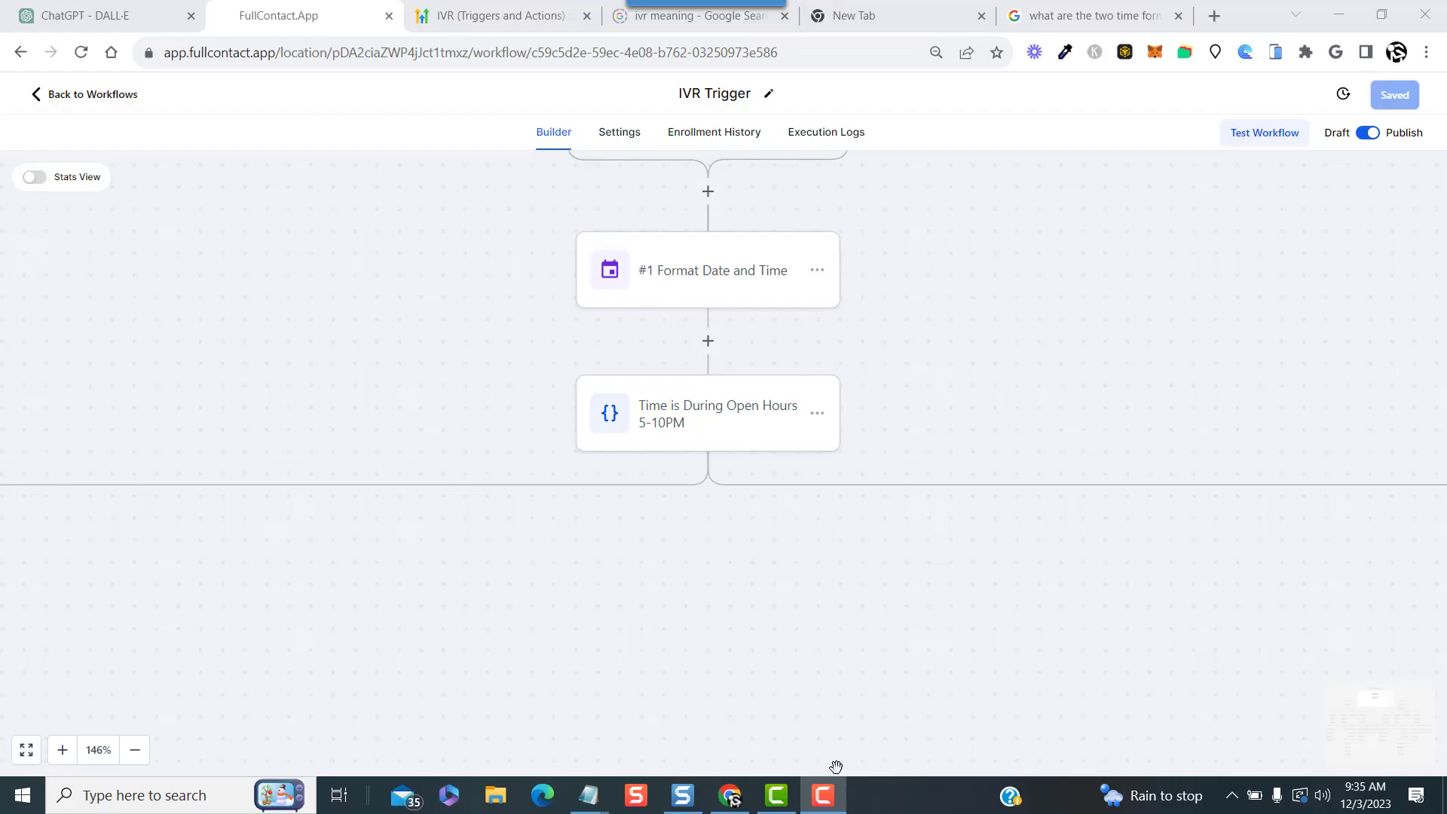
left_click(695, 289)
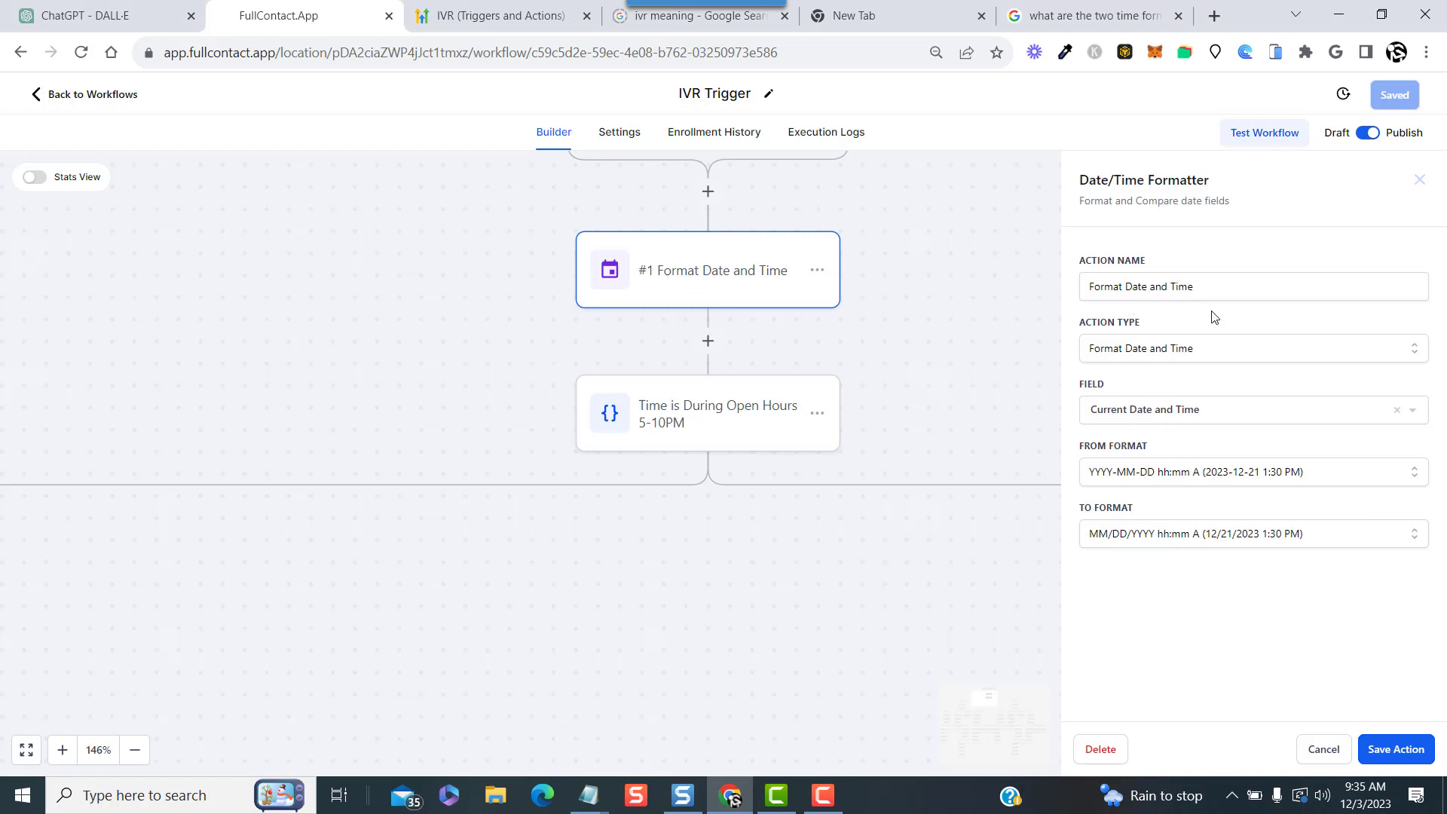
left_click(1198, 356)
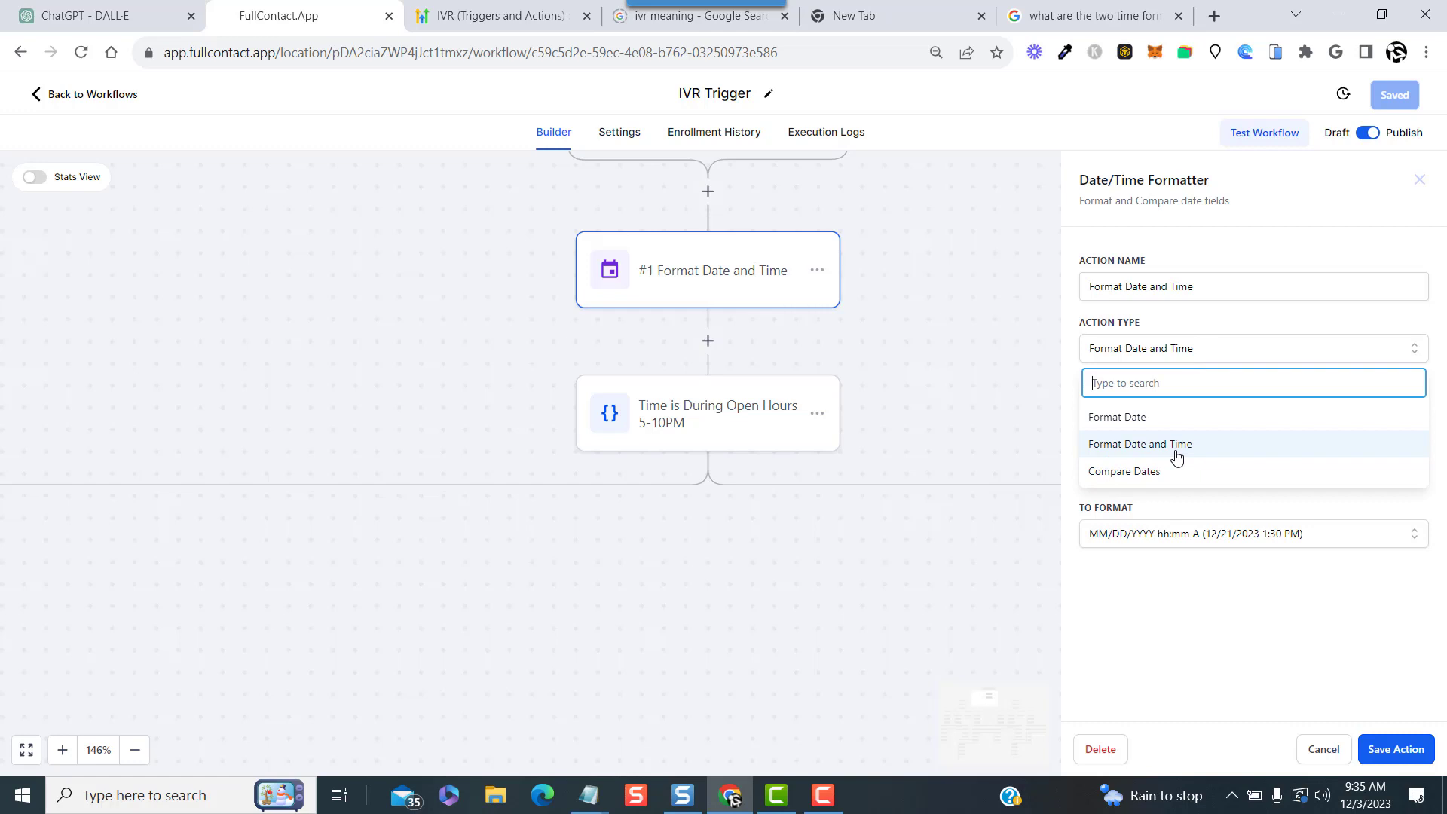
left_click(1210, 351)
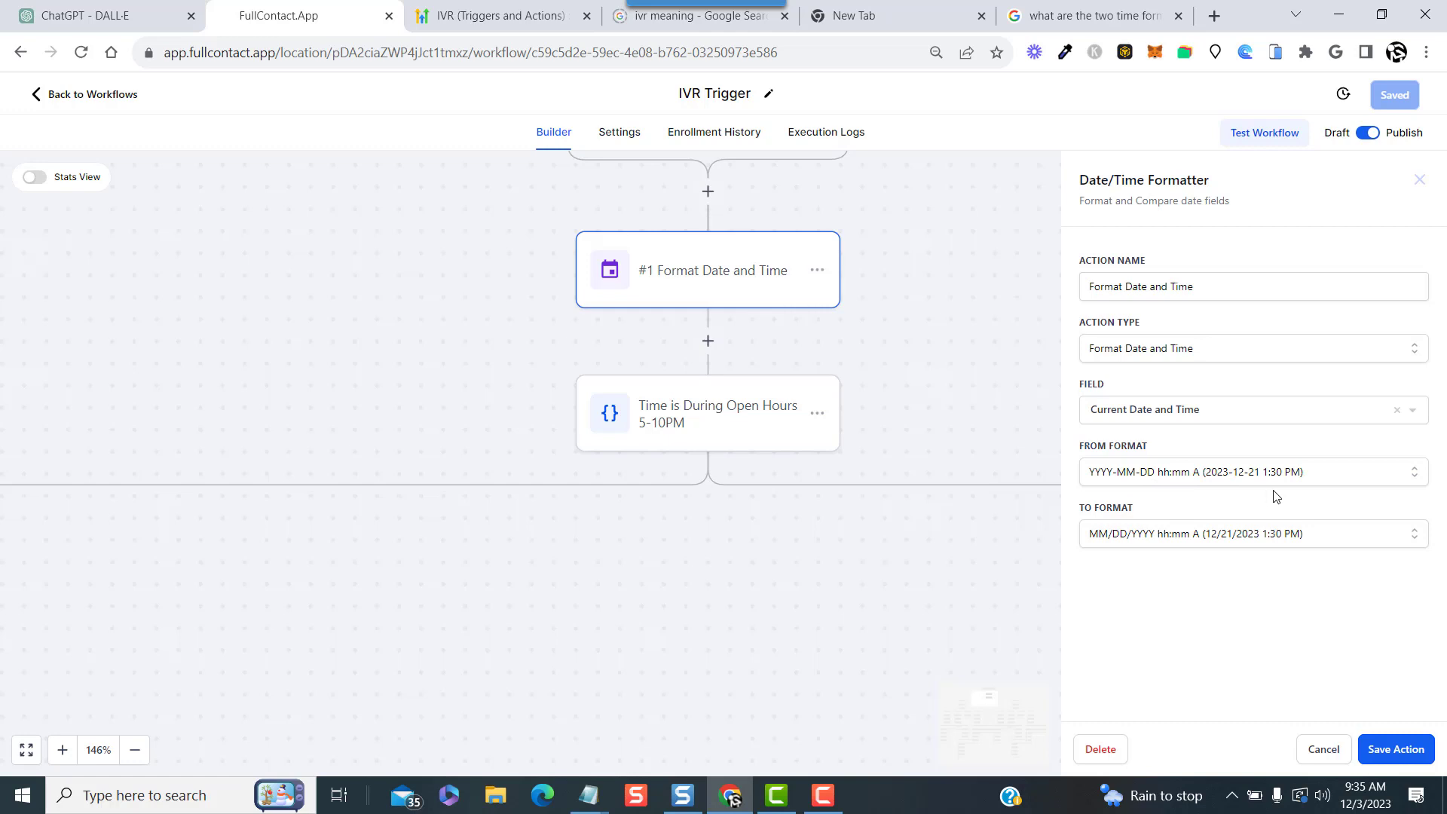
left_click(1392, 749)
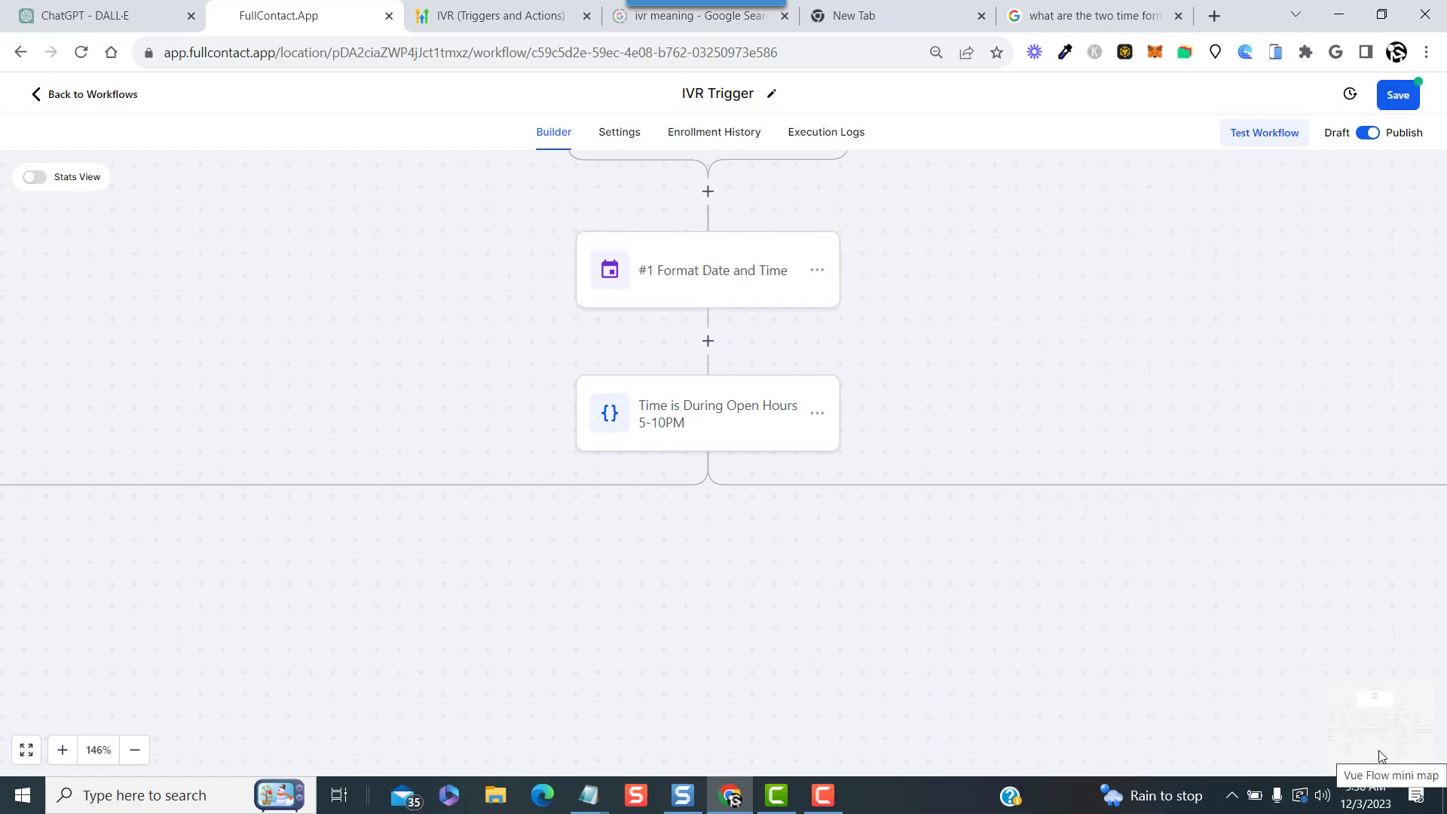
- Show the open-hours condition's Friday/Saturday rules and its 05:00 PM to 10:00 PM hour rules
left_click(655, 419)
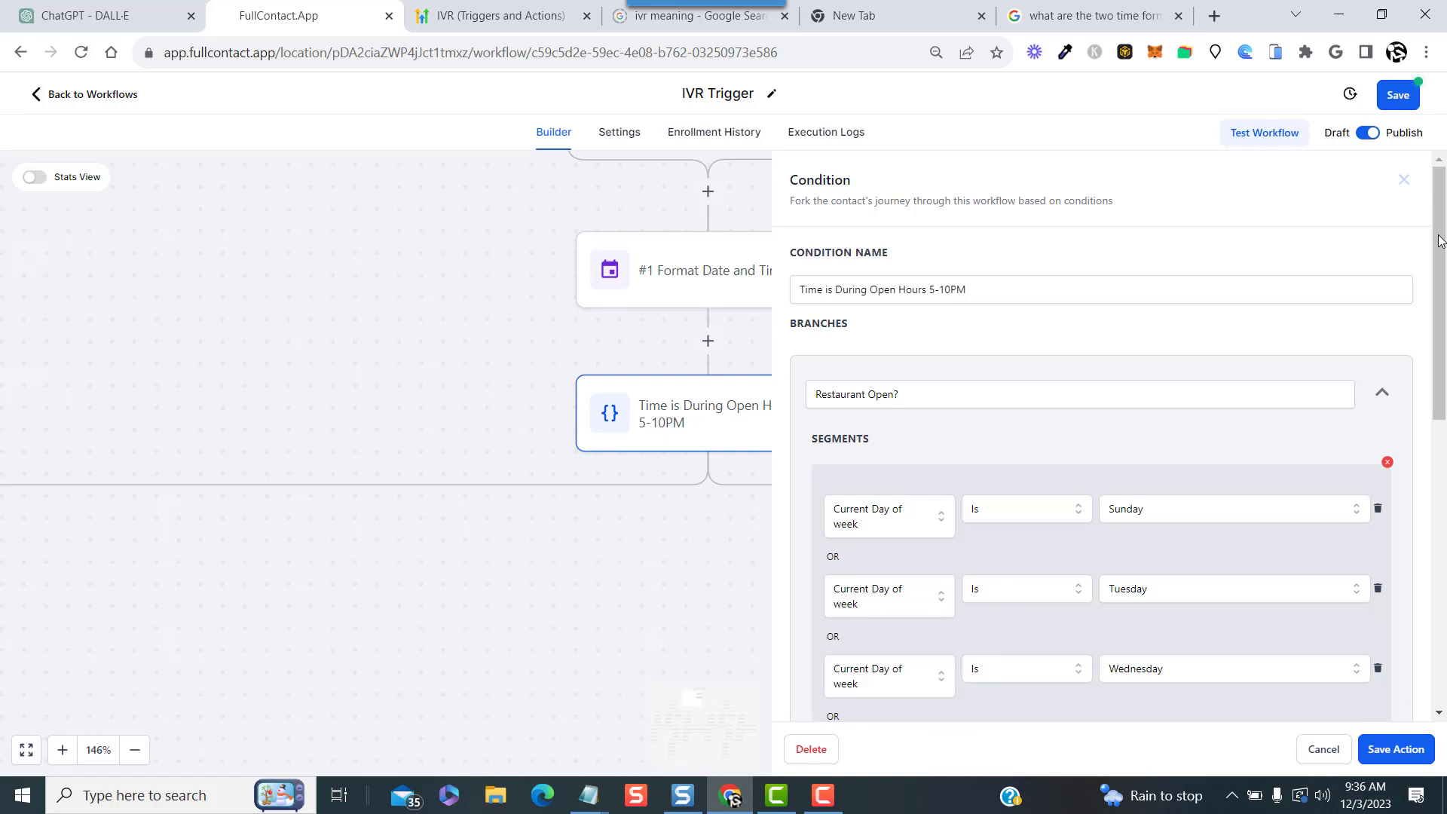
left_click_drag(1439, 240, 1444, 340)
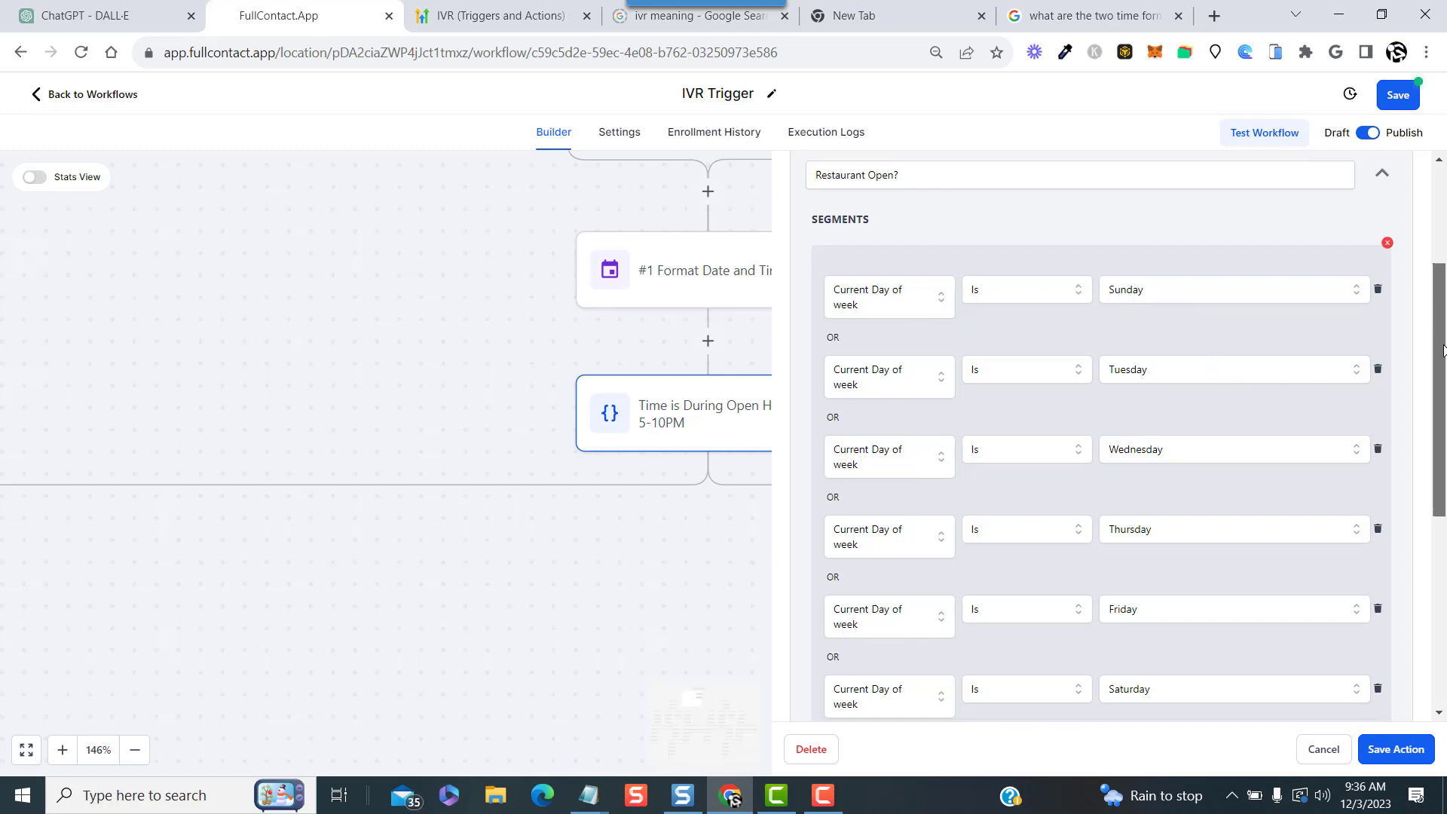
left_click_drag(1442, 354, 1445, 452)
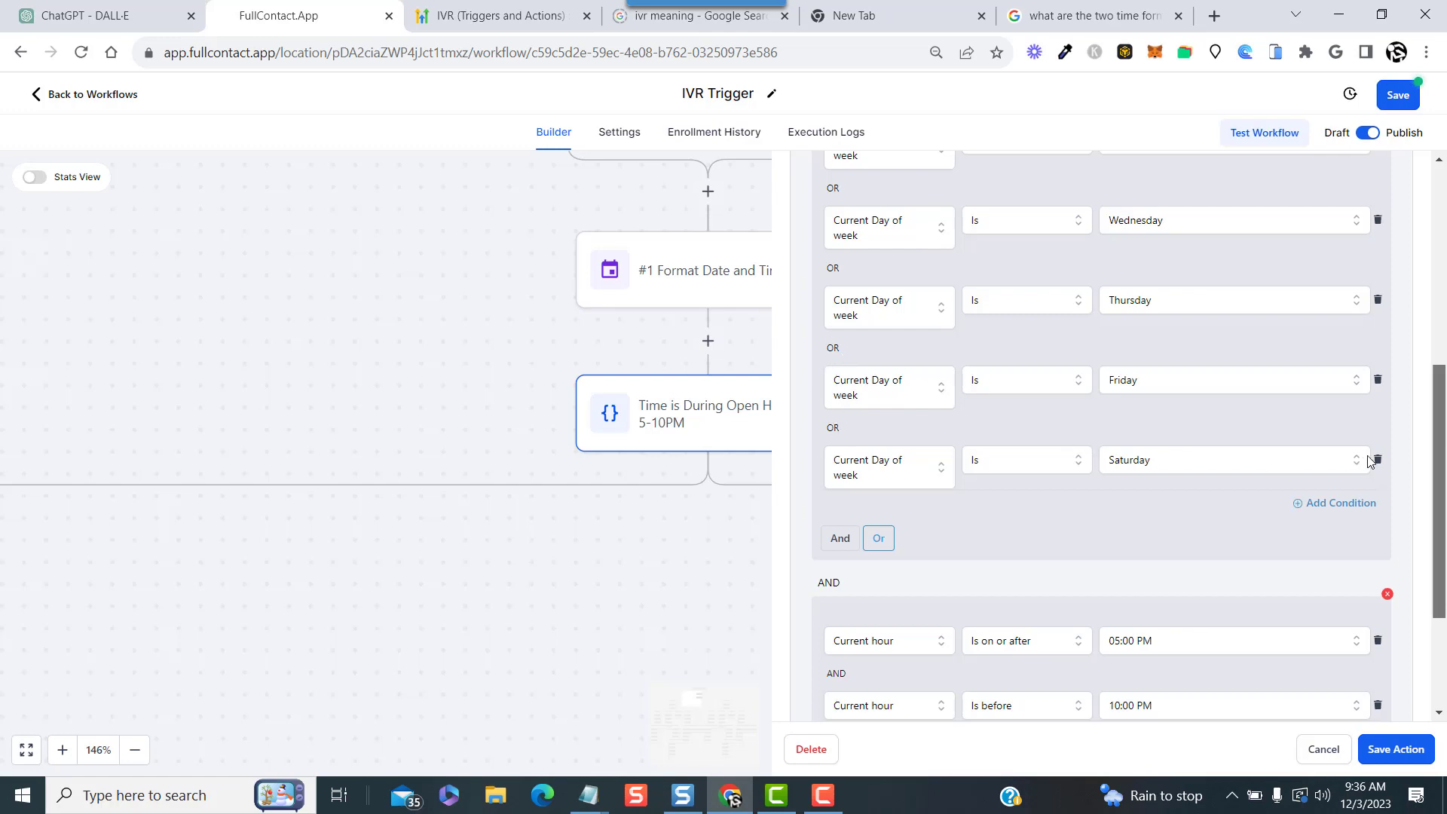
left_click_drag(1442, 450, 1444, 546)
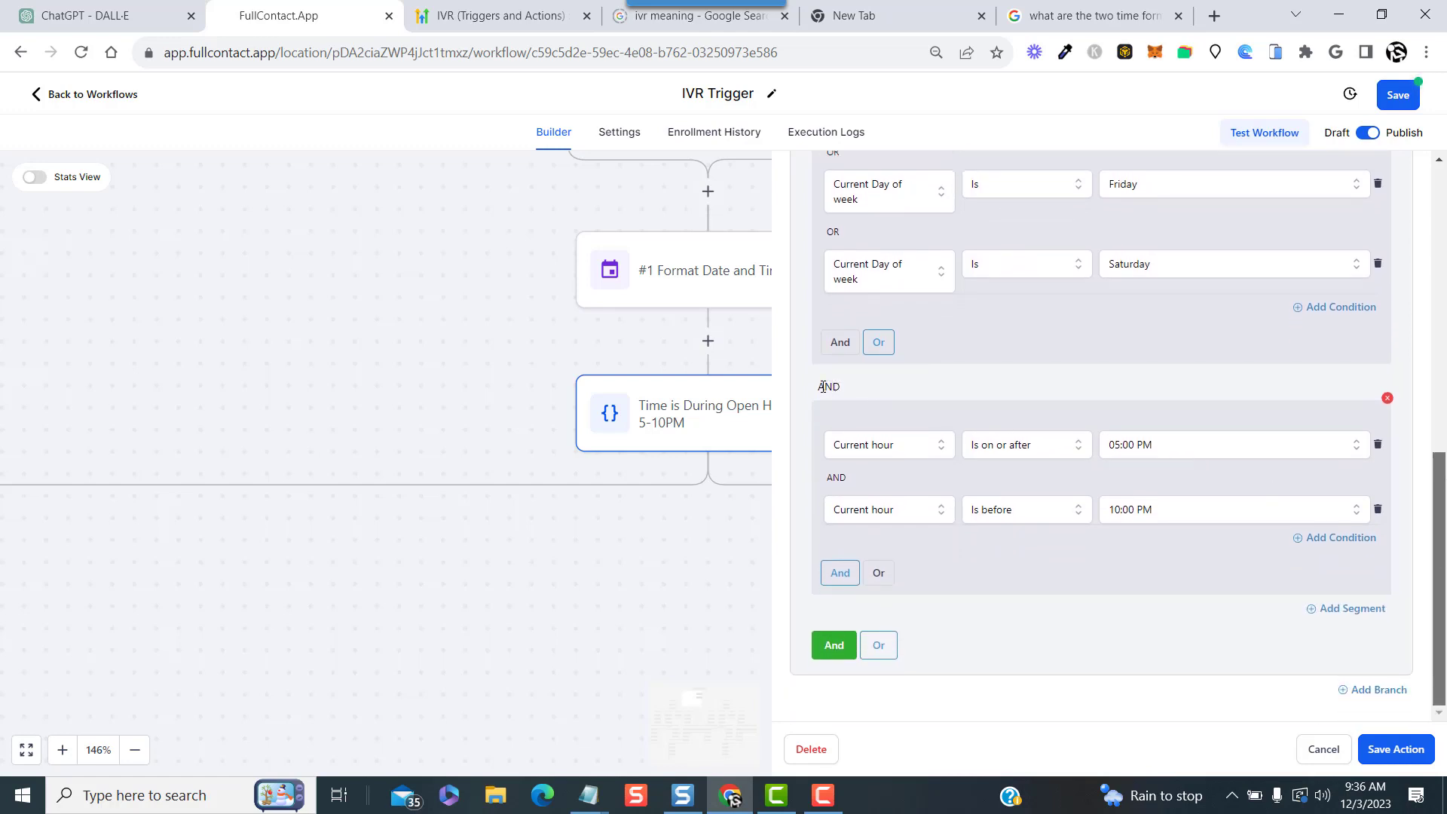
left_click_drag(821, 386, 852, 392)
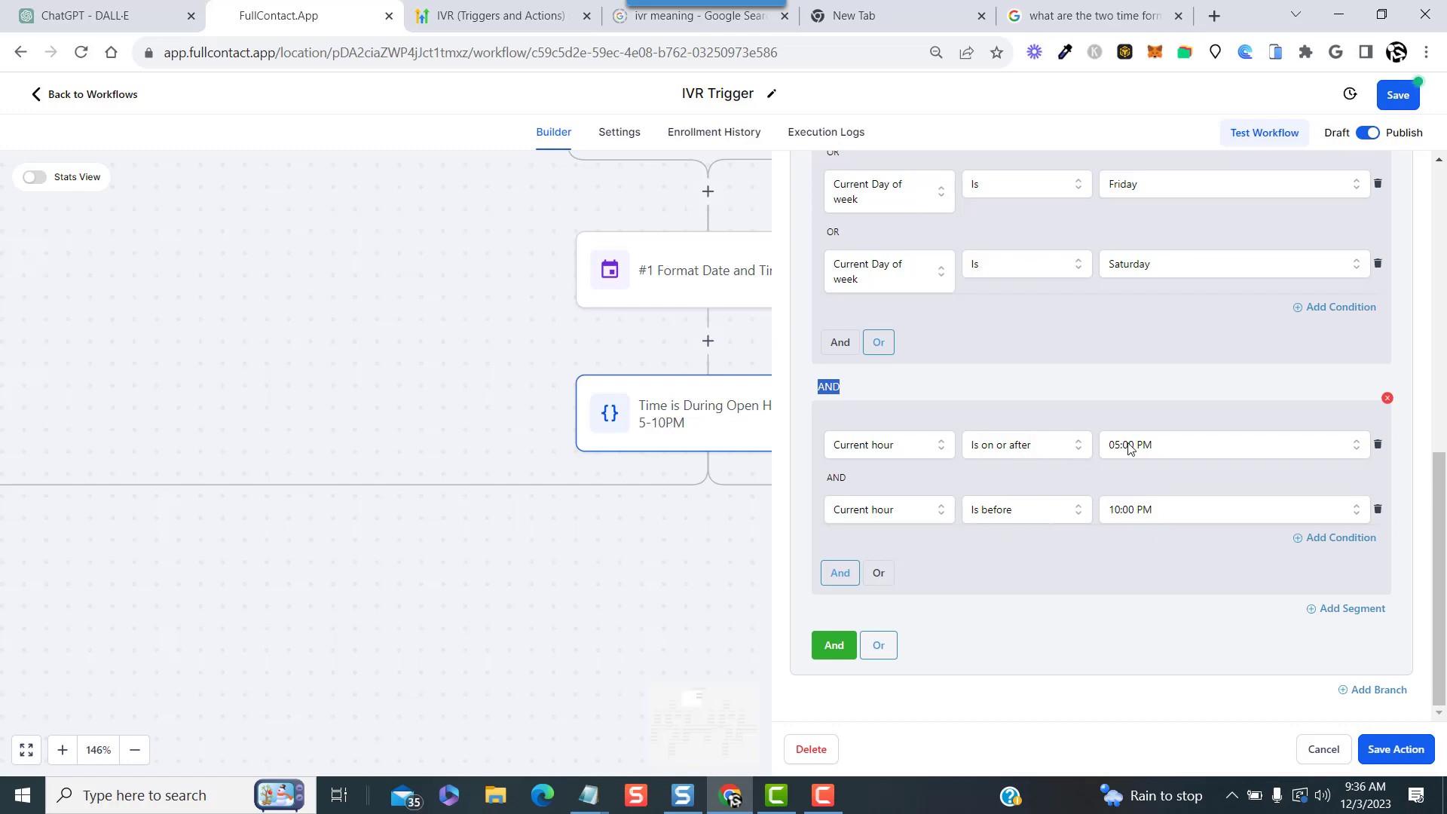
- Save the open-hours condition and bring the restaurant-open branch into view
left_click(1383, 750)
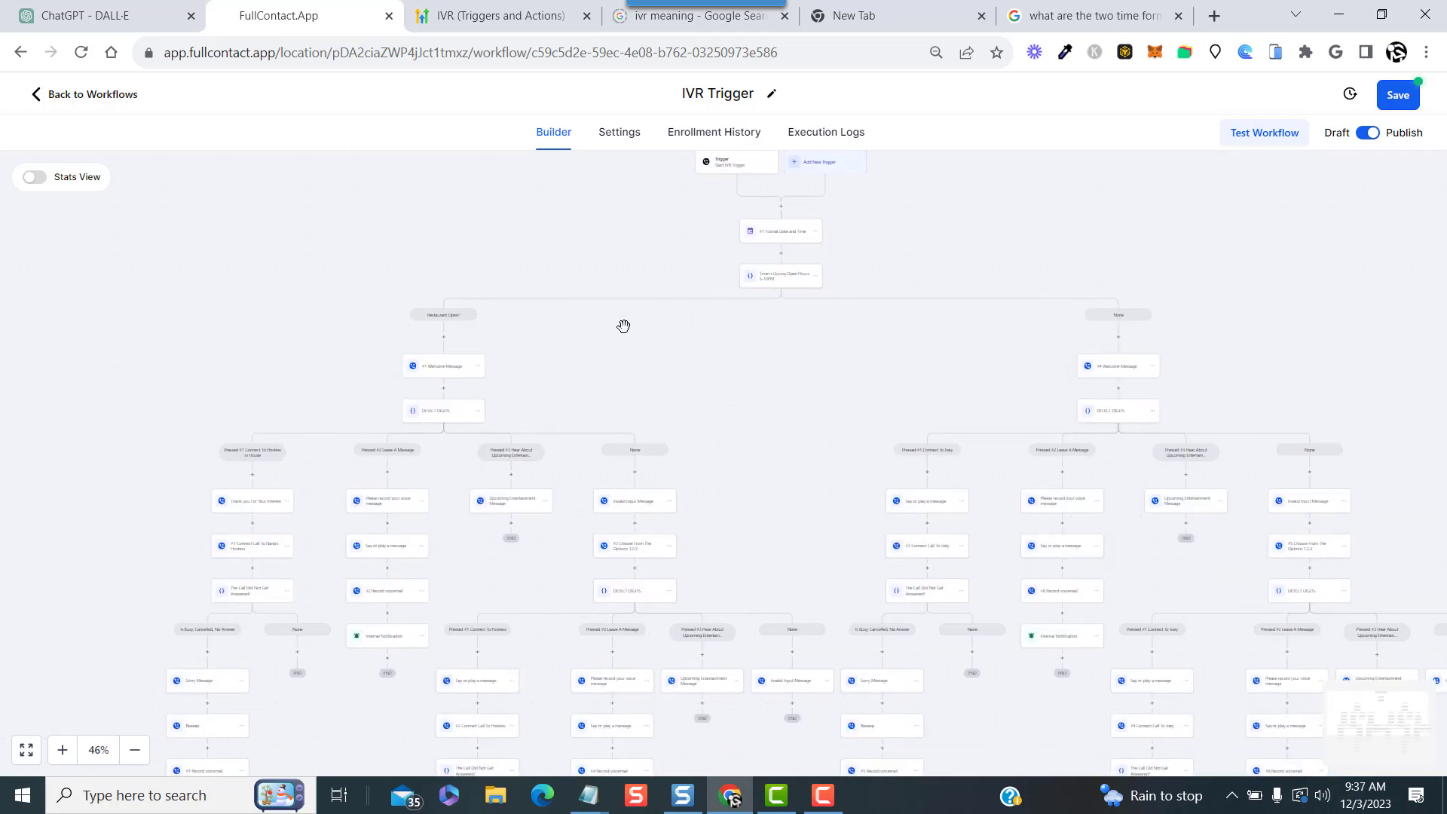
left_click_drag(503, 394, 790, 264)
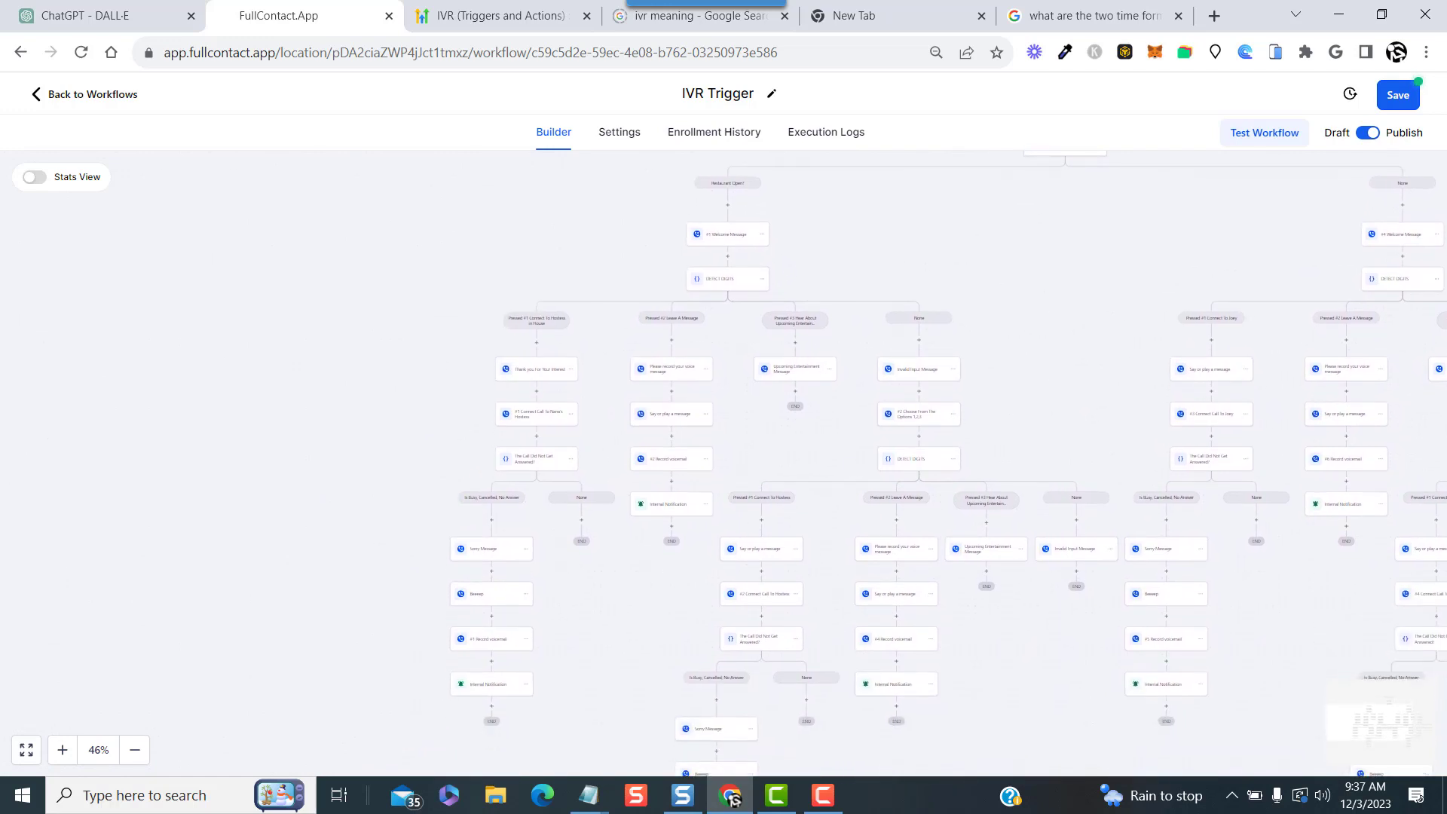
left_click(823, 795)
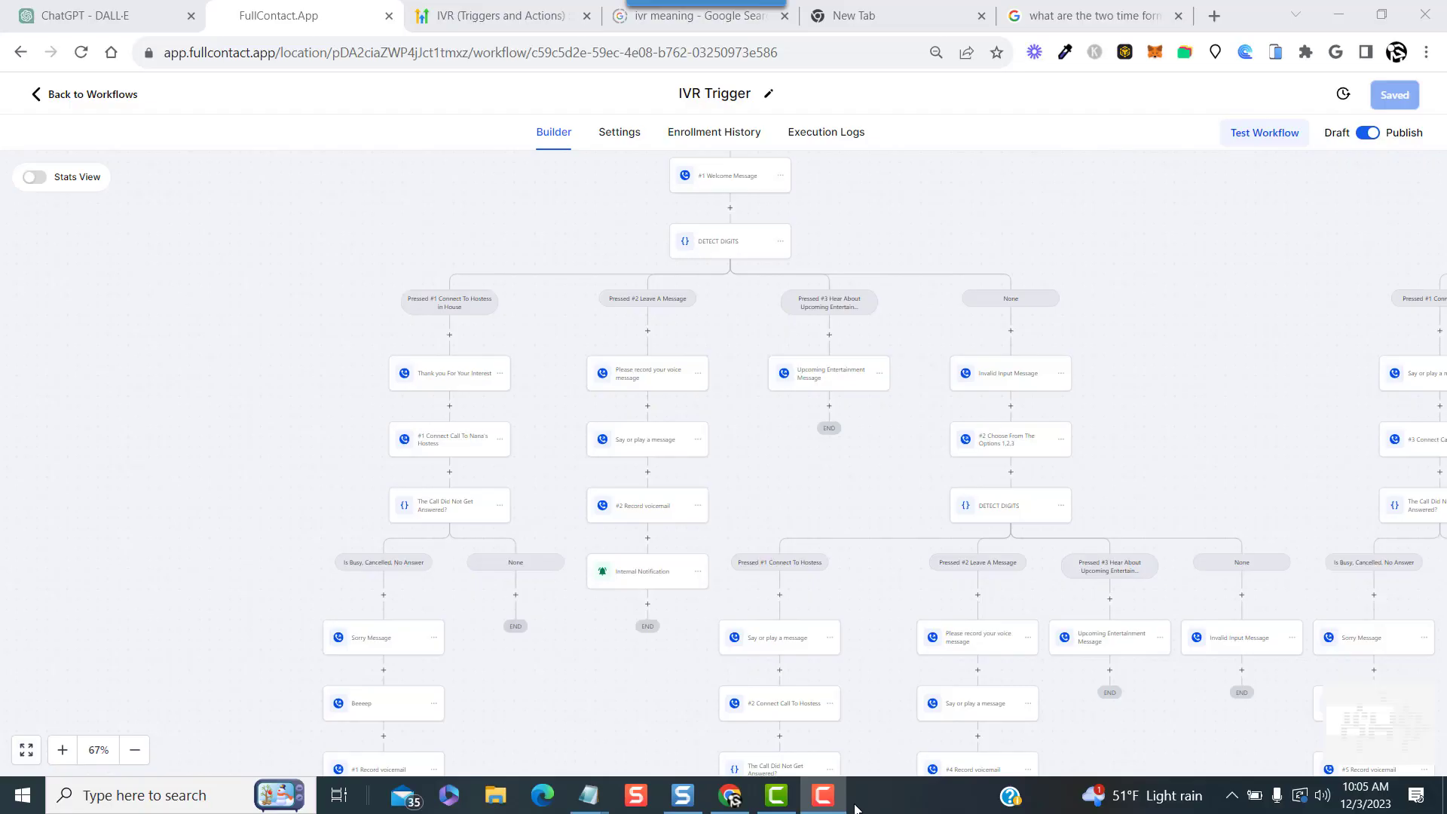
- Append 'please hold while we connect you to the hostess' to the Thank you message
left_click(450, 379)
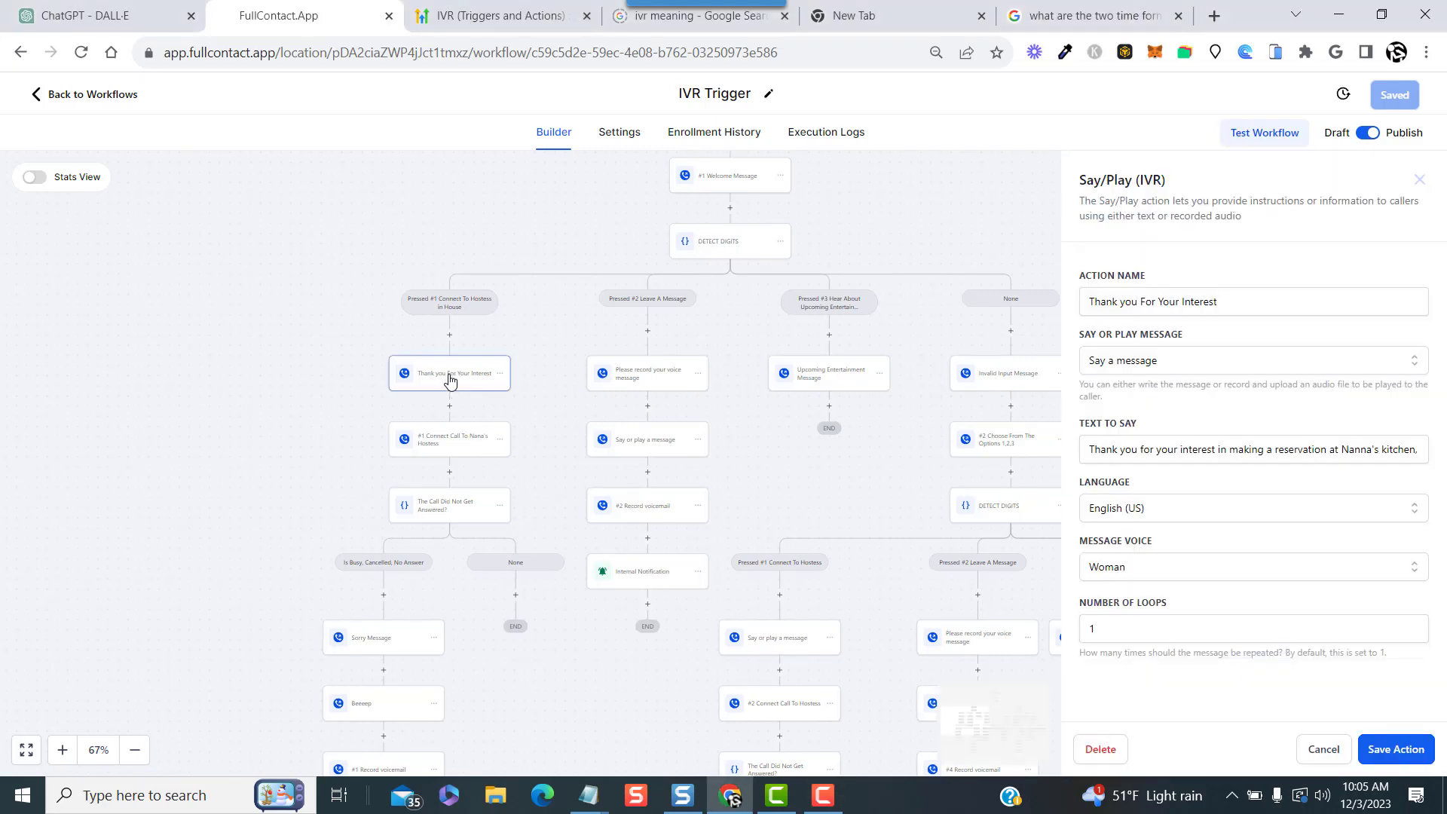
left_click(1319, 451)
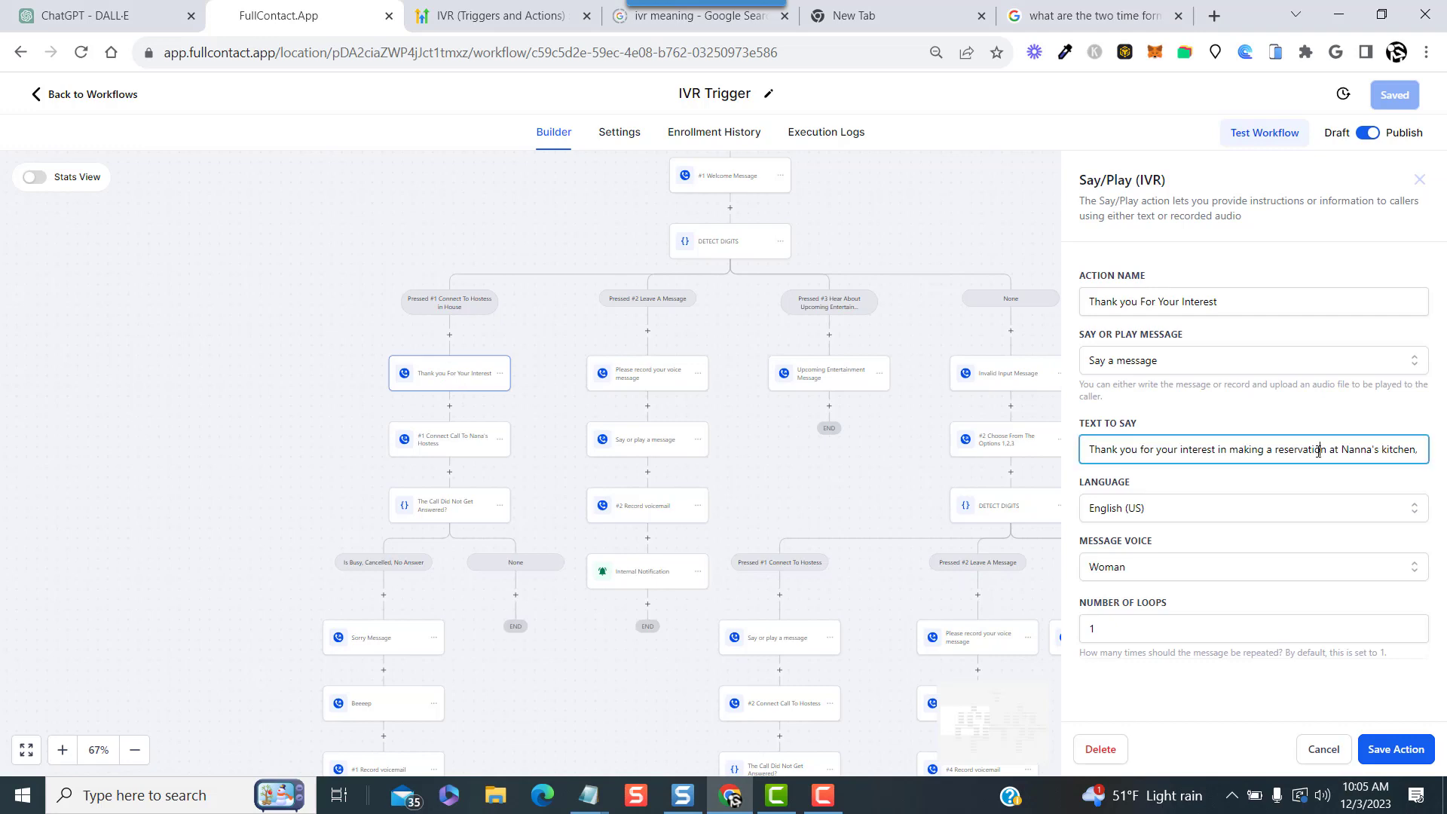
key("End")
type("please hold while we connect you to the hostess")
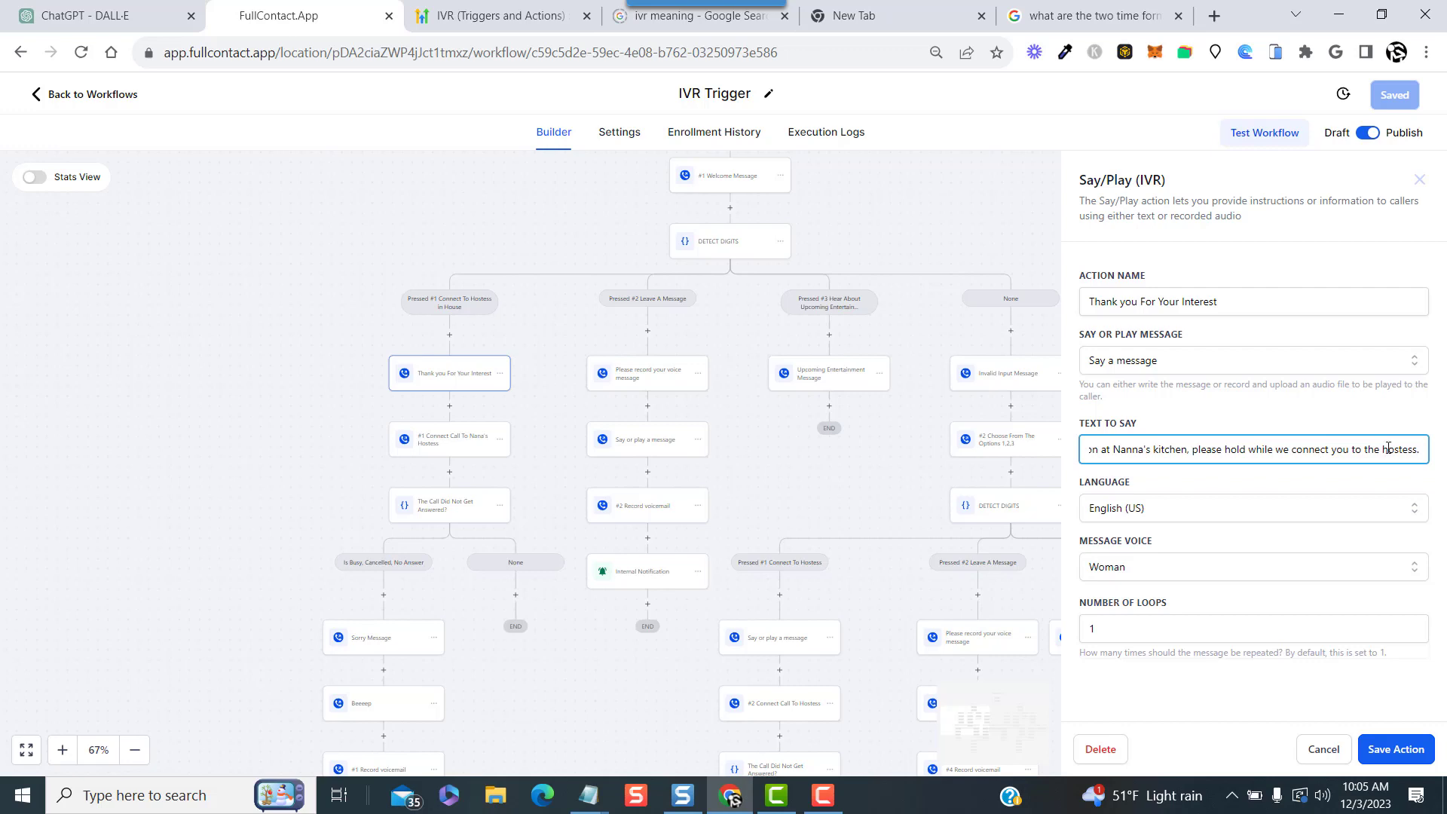
left_click_drag(1382, 452, 1428, 450)
left_click(1374, 748)
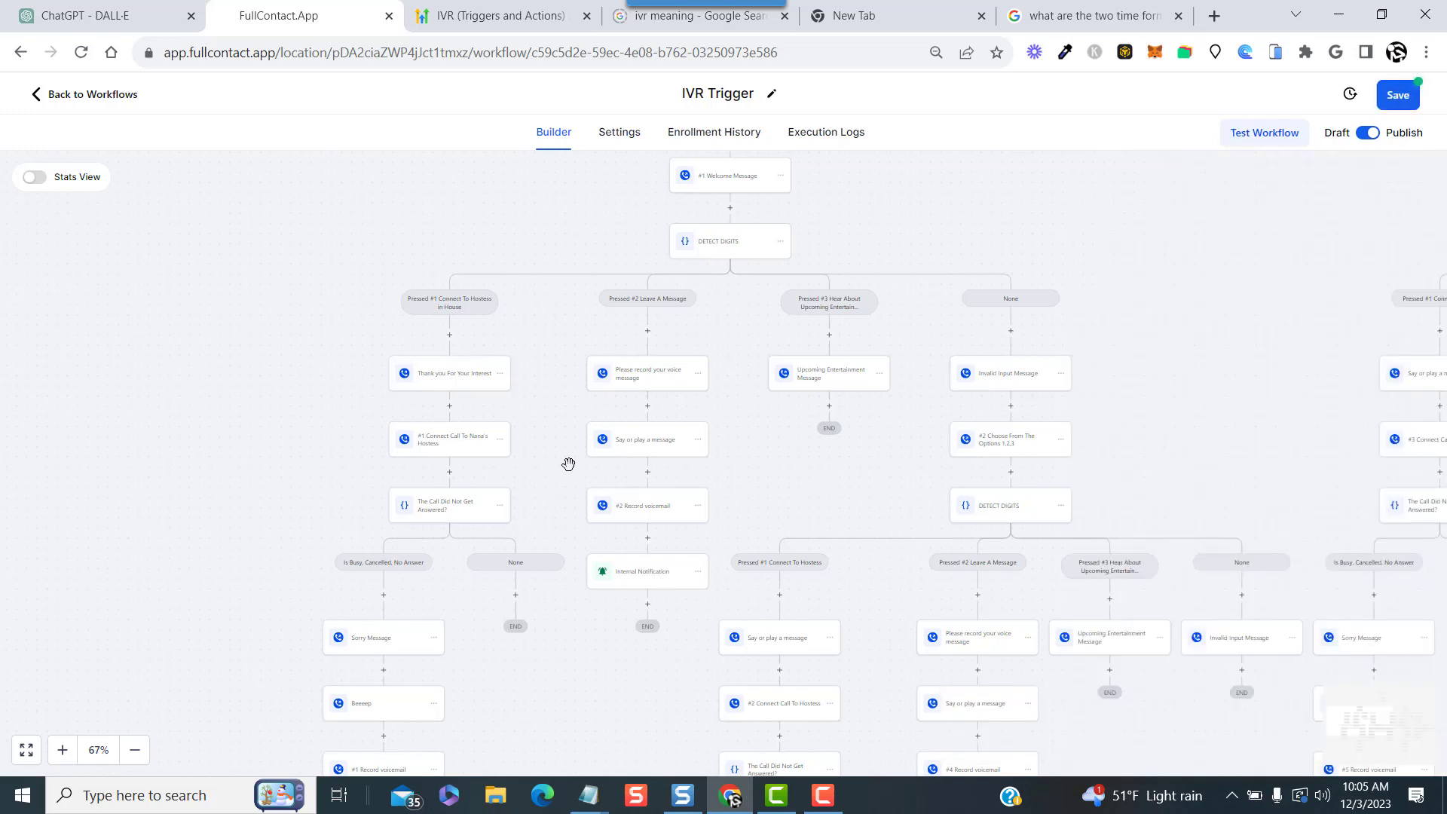
left_click(458, 456)
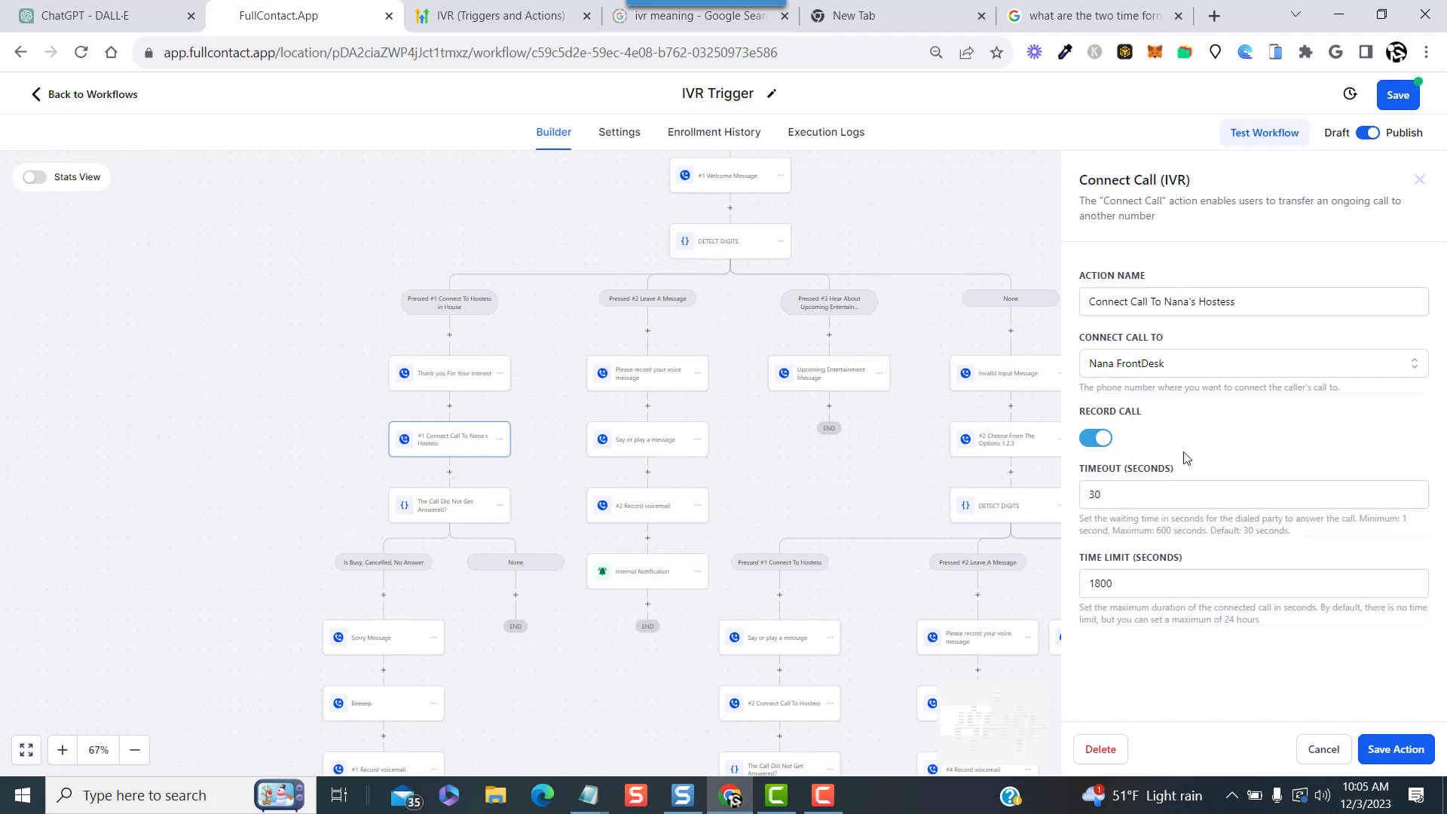
left_click(1403, 750)
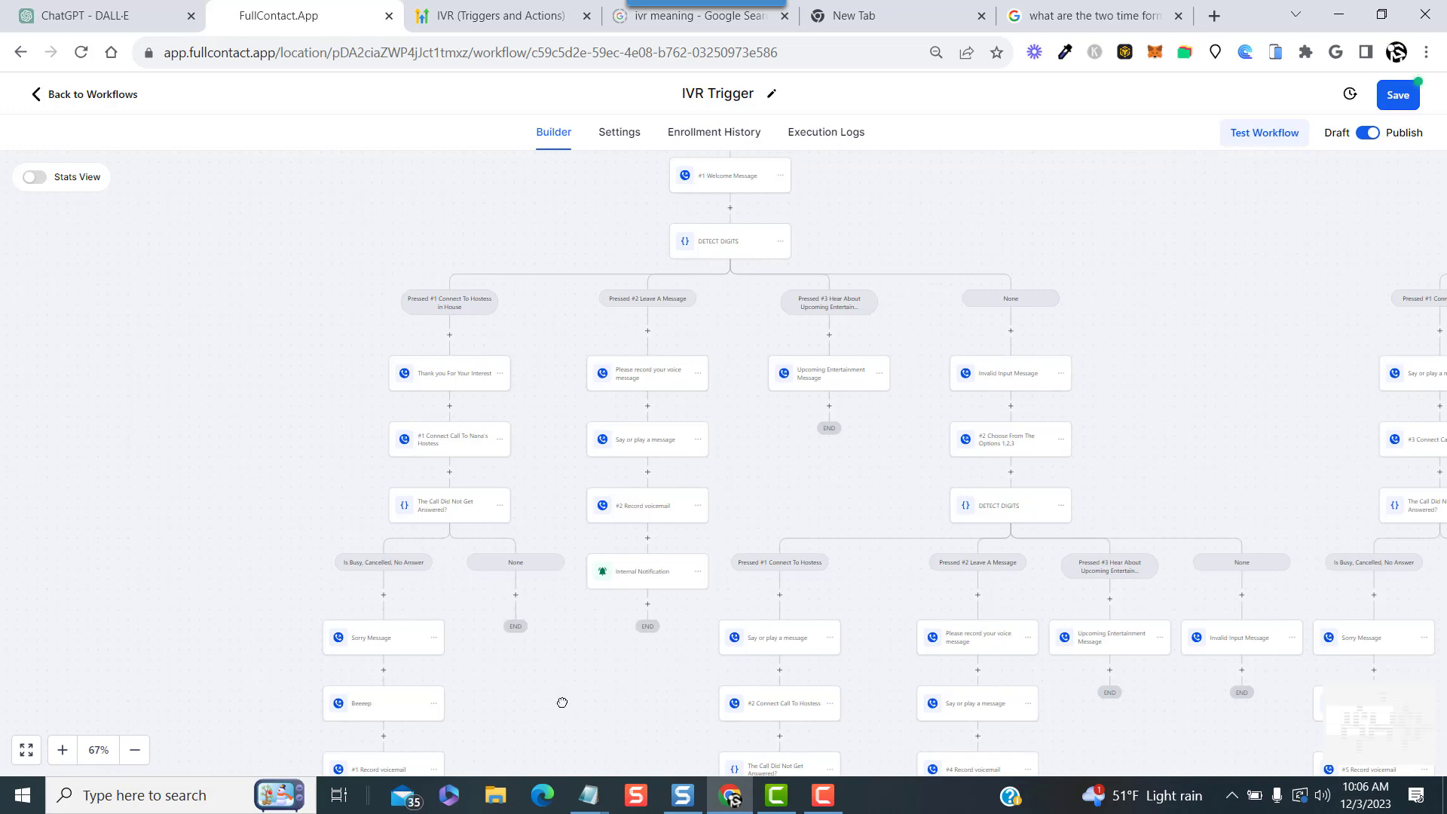
left_click_drag(562, 702, 513, 423)
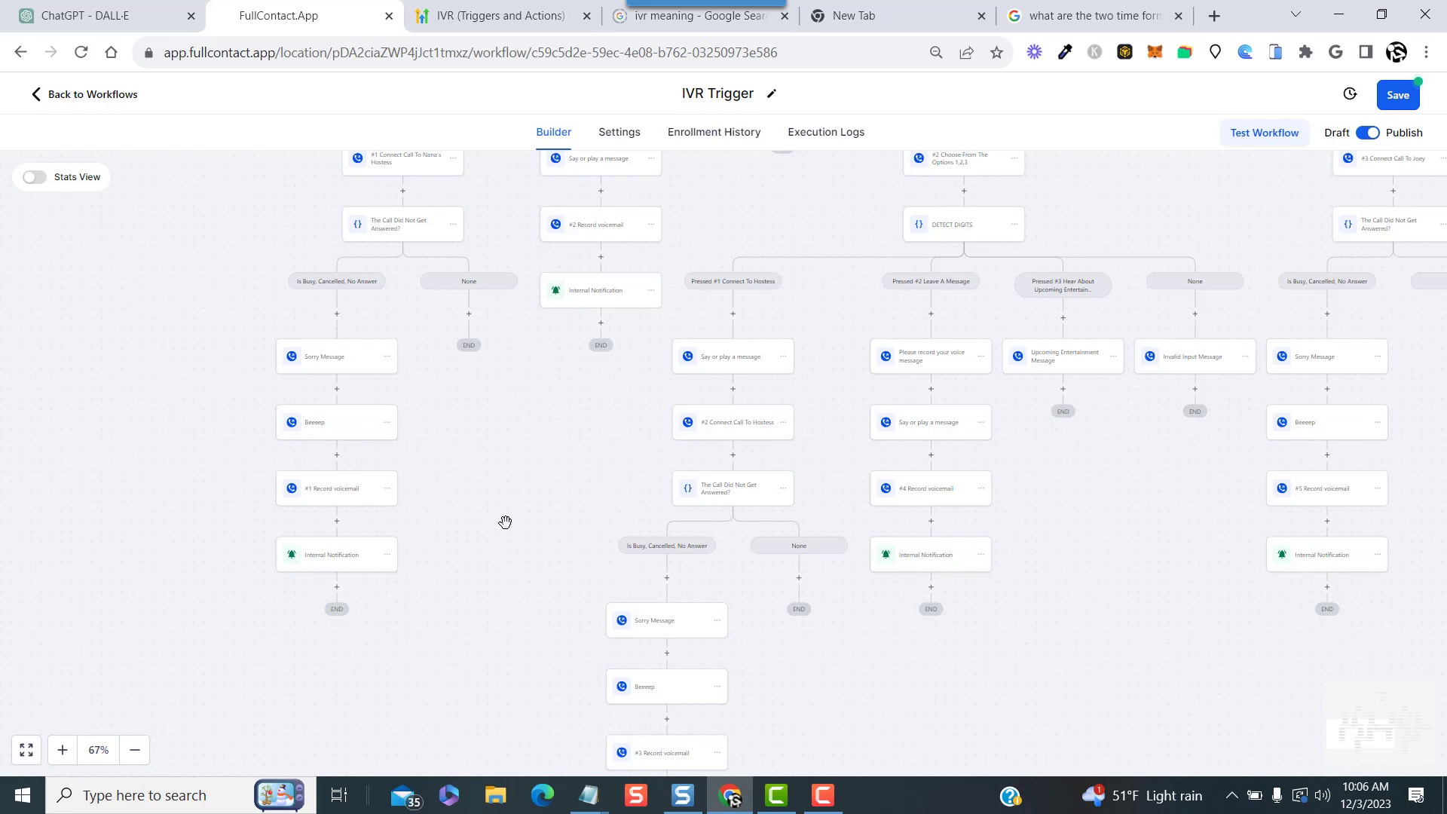
left_click_drag(562, 458, 518, 761)
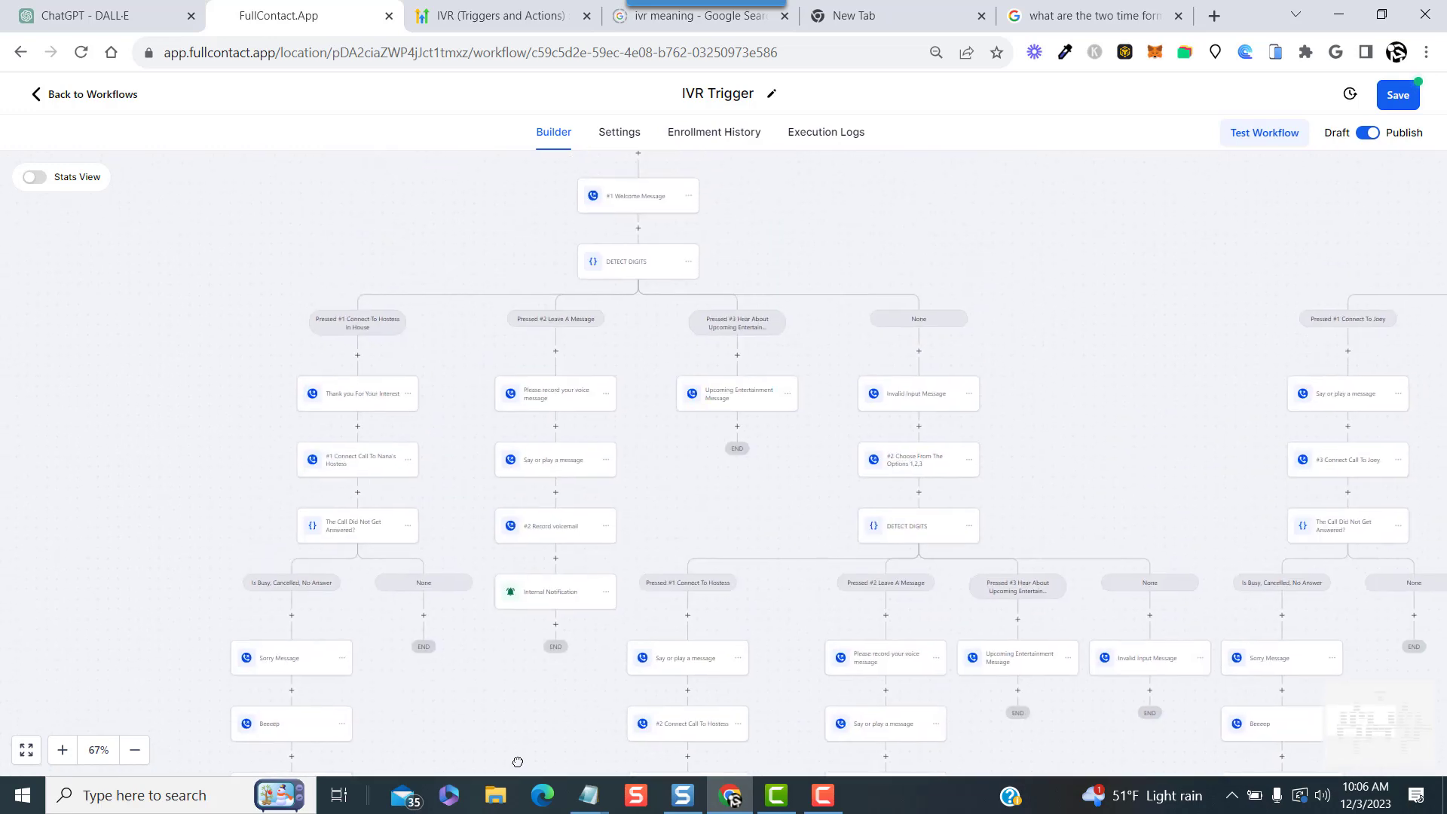
scroll(517, 761, "down", 3)
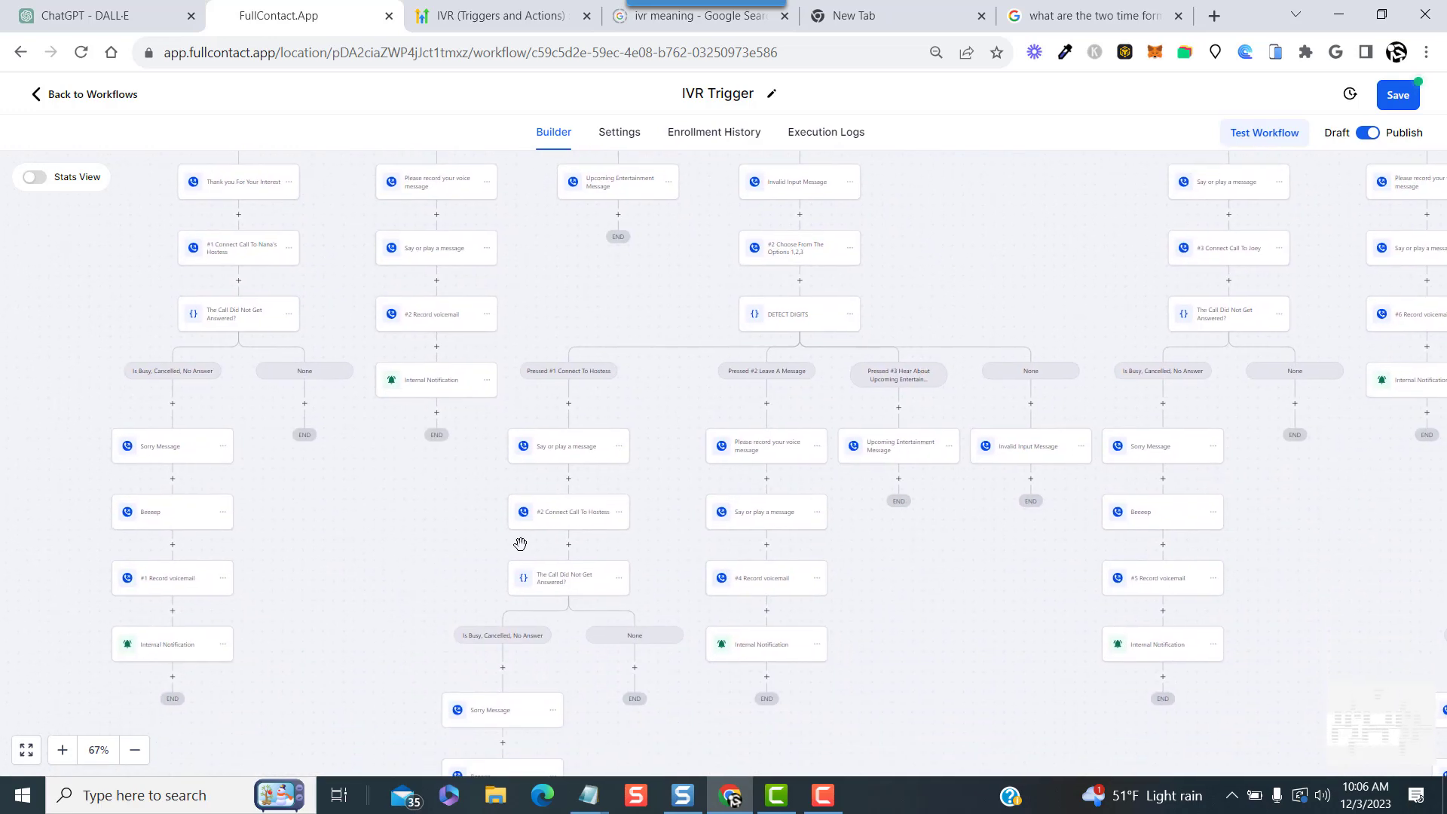
- Save the #2 hostess transfer, then correct 'Nana's' to 'Nanna's' in the preceding message
left_click(567, 520)
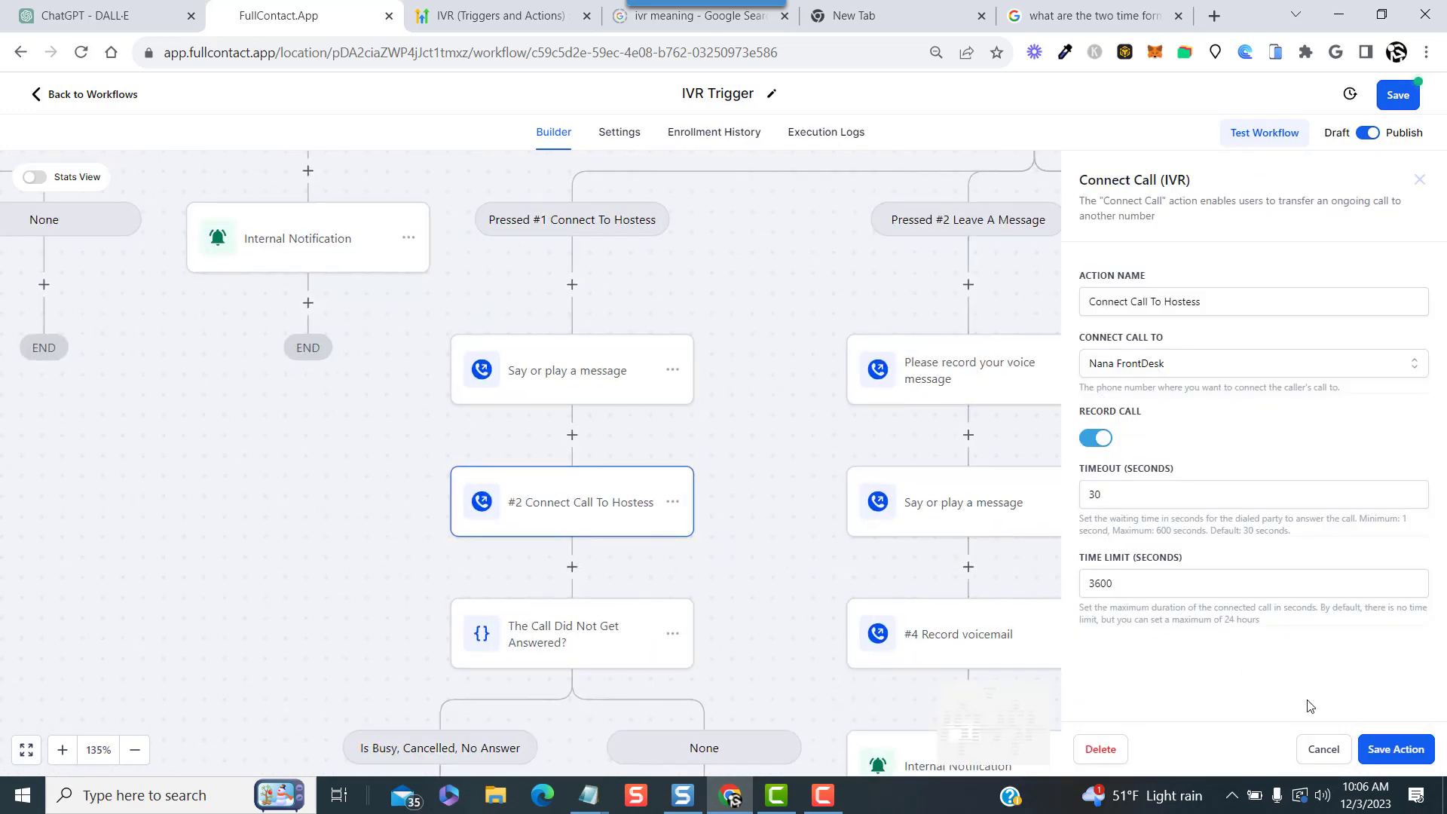
left_click(1373, 756)
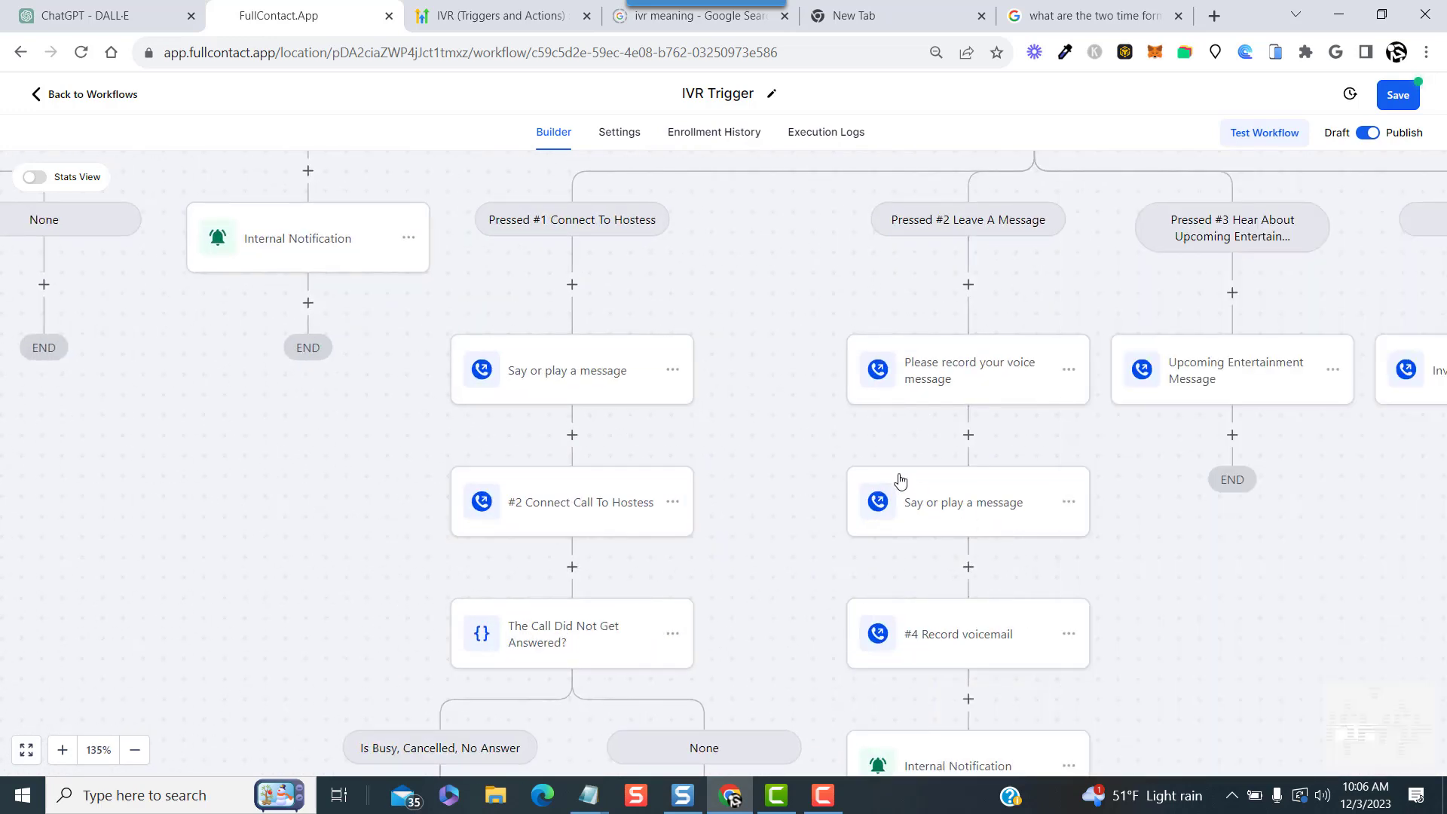
left_click(584, 365)
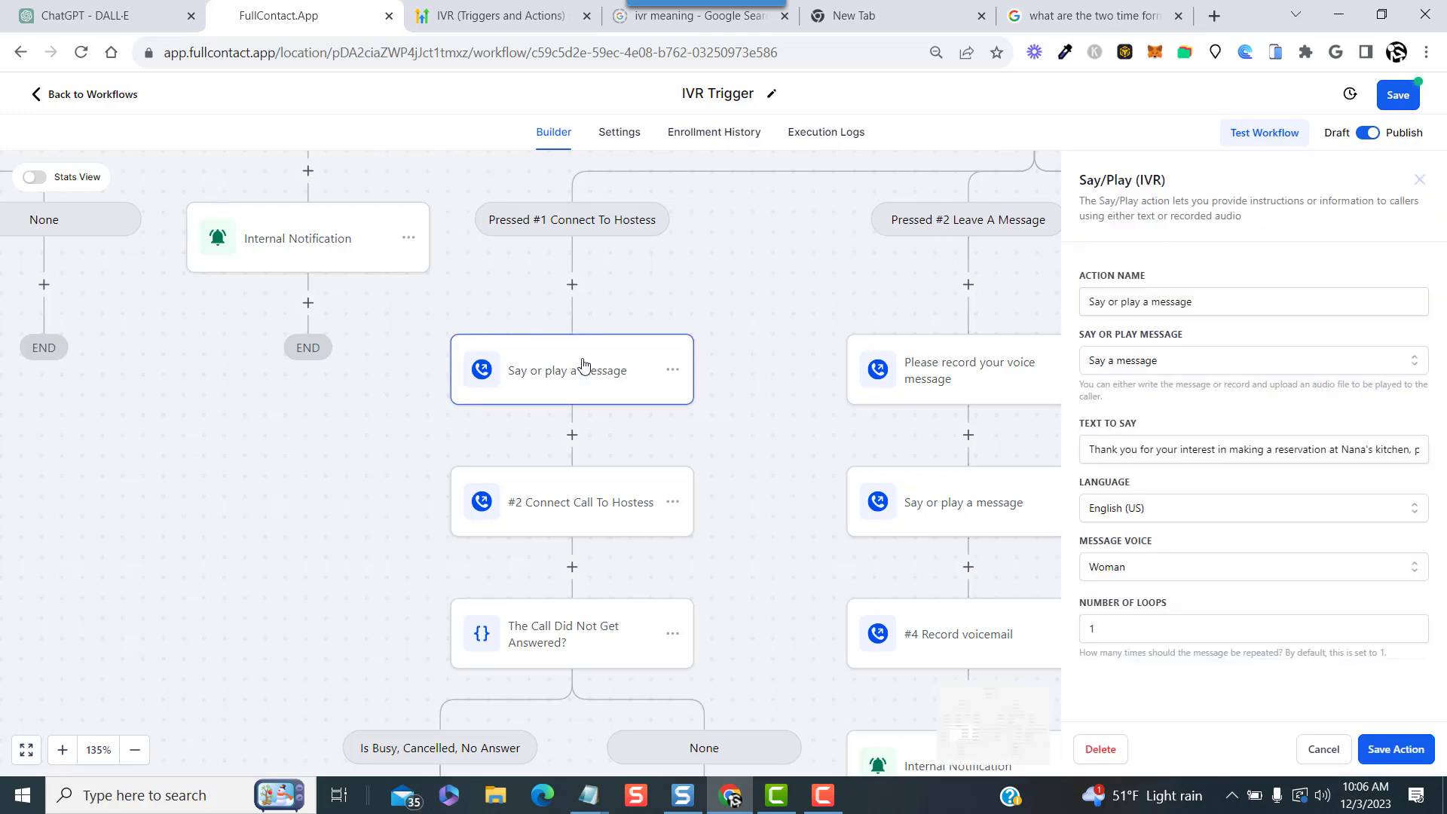
left_click_drag(1367, 445, 1424, 450)
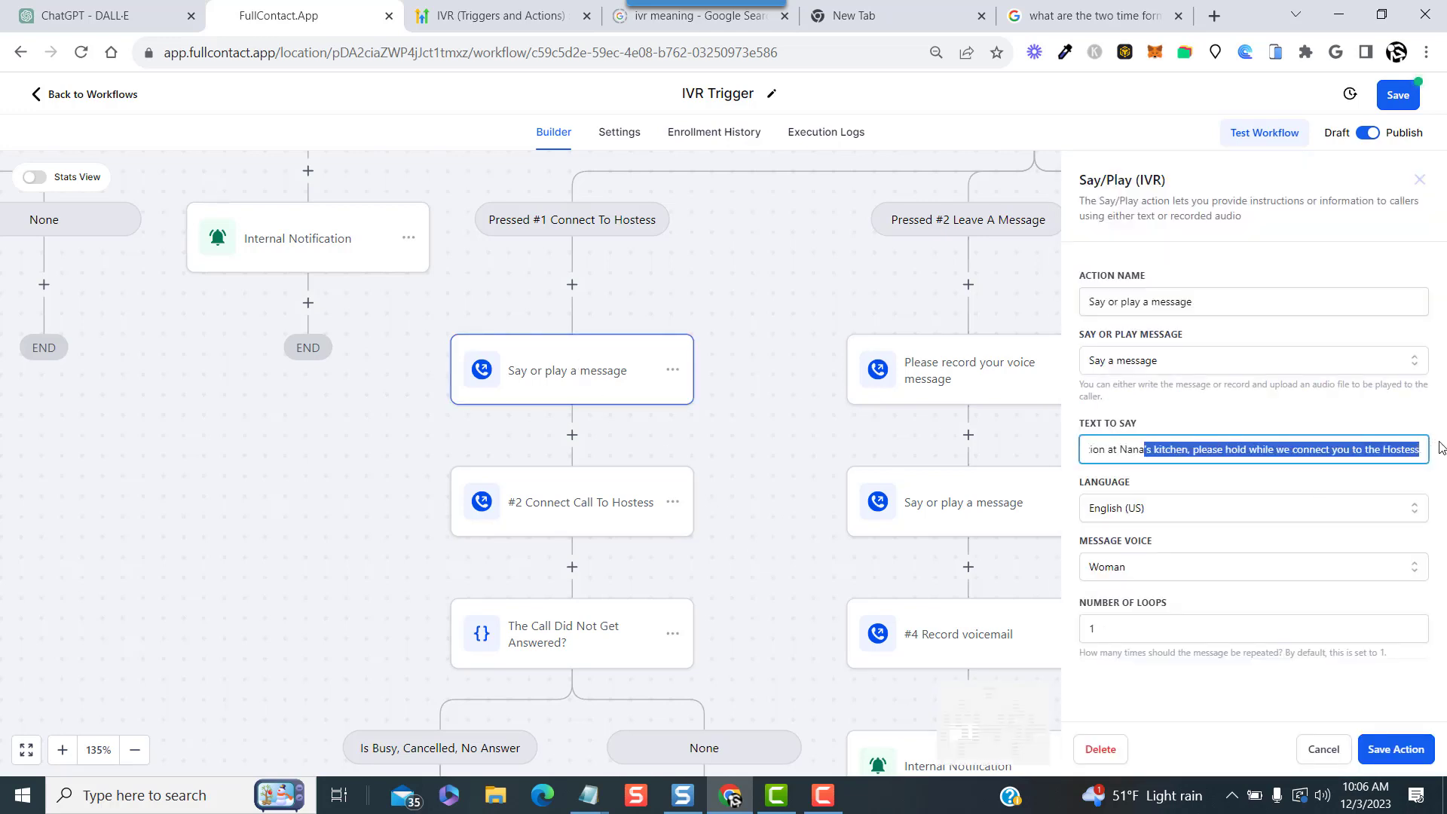
double_click(1142, 450)
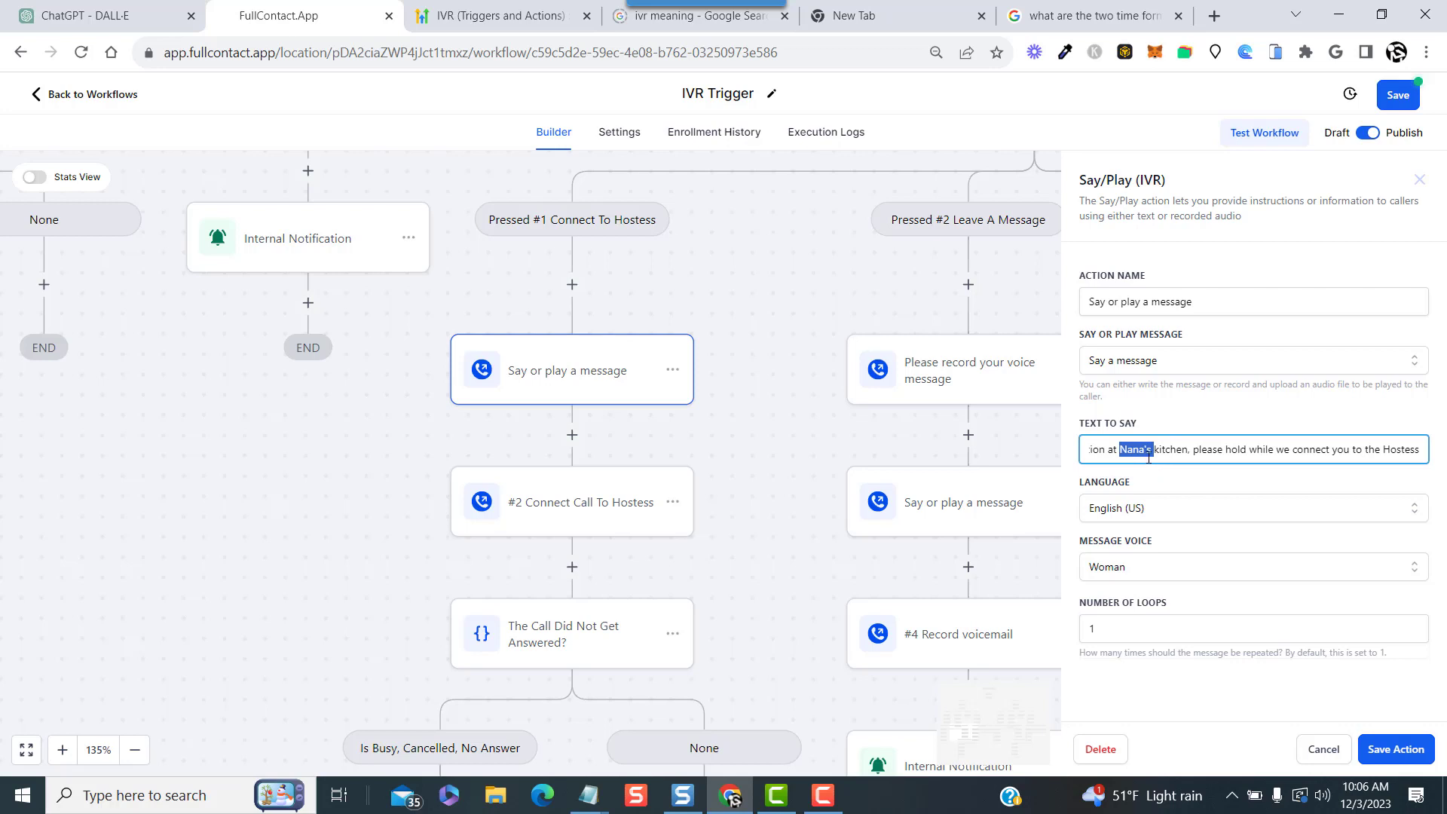
left_click(1139, 450)
type("n")
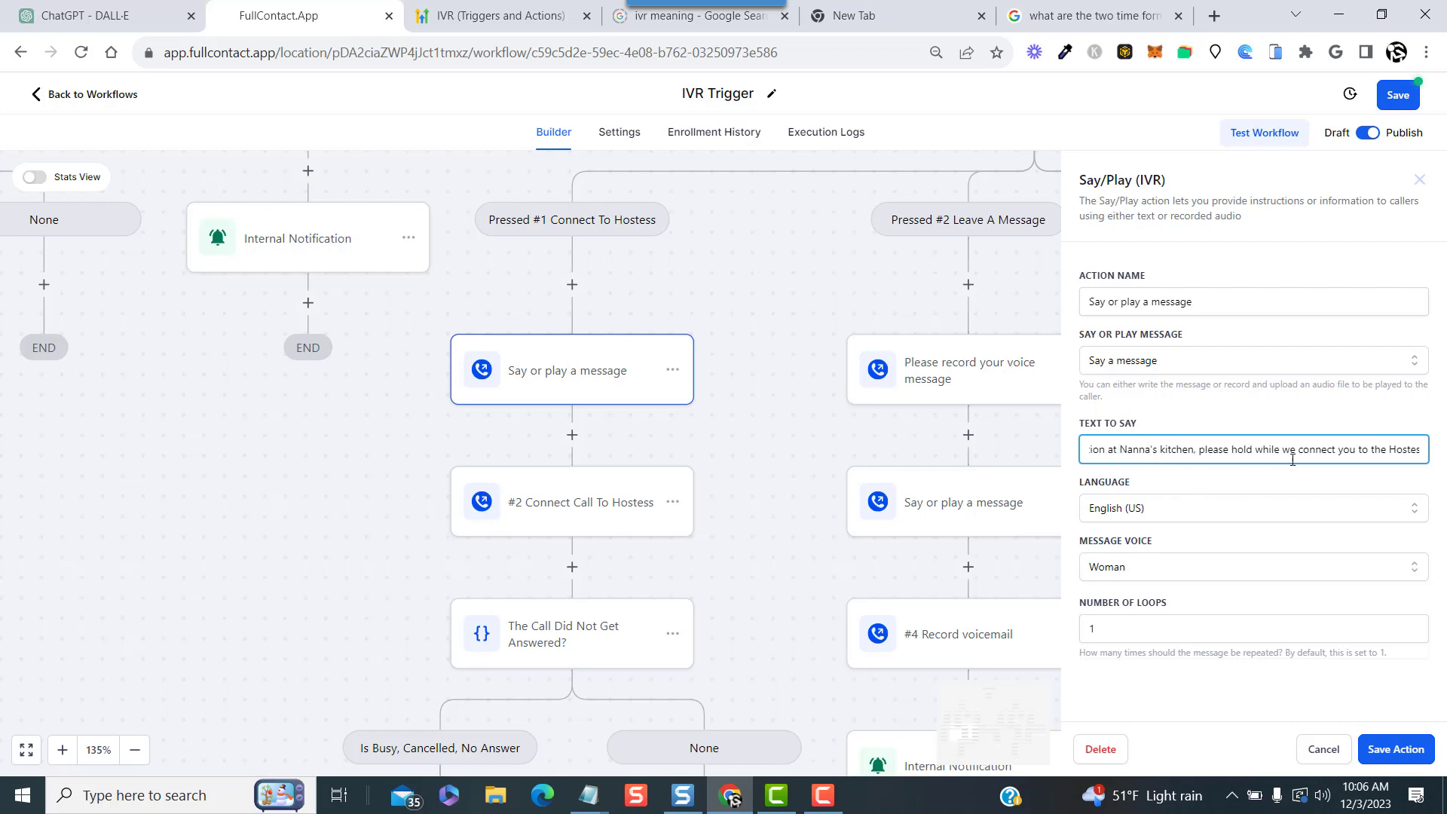
double_click(1402, 450)
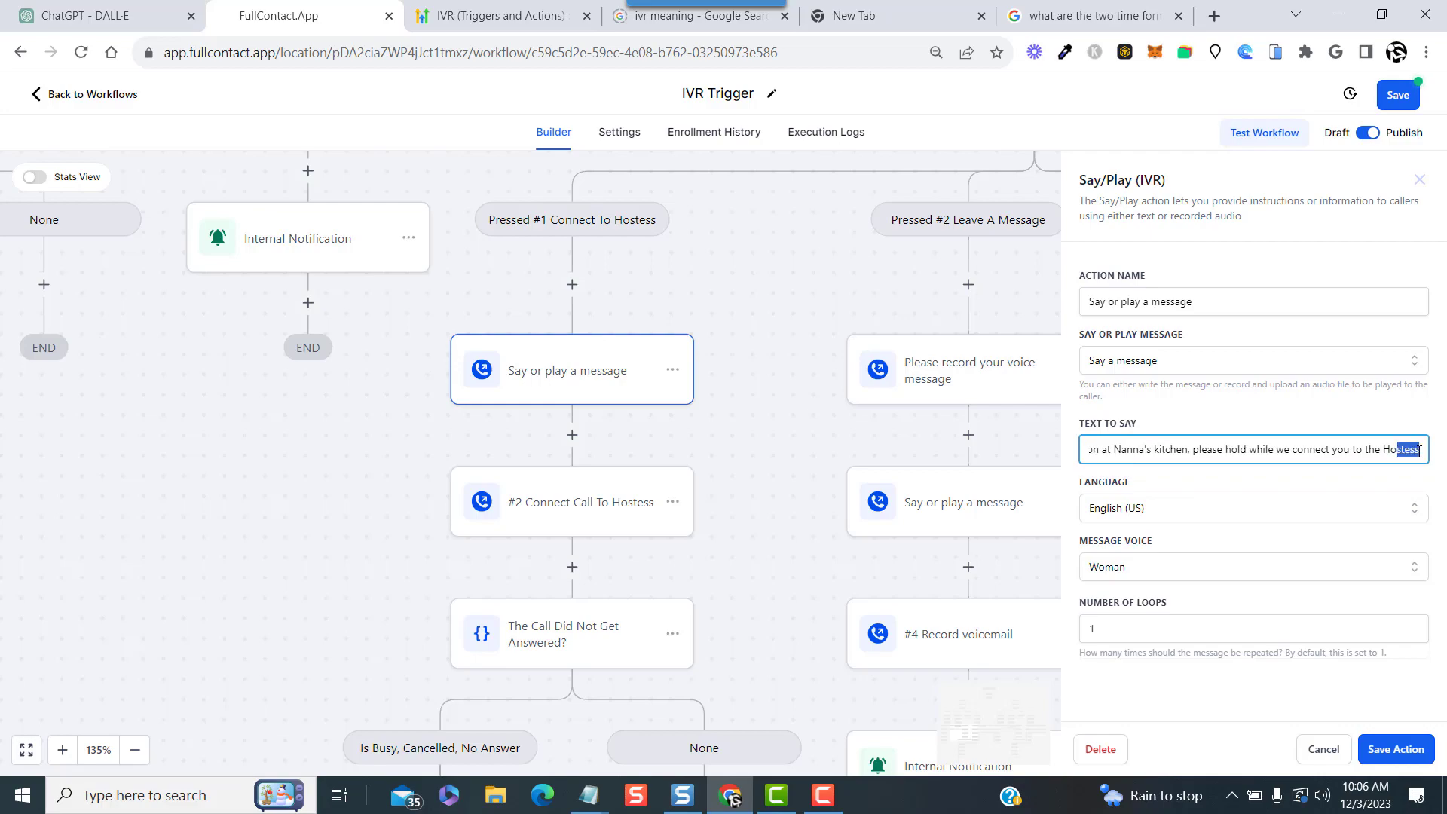